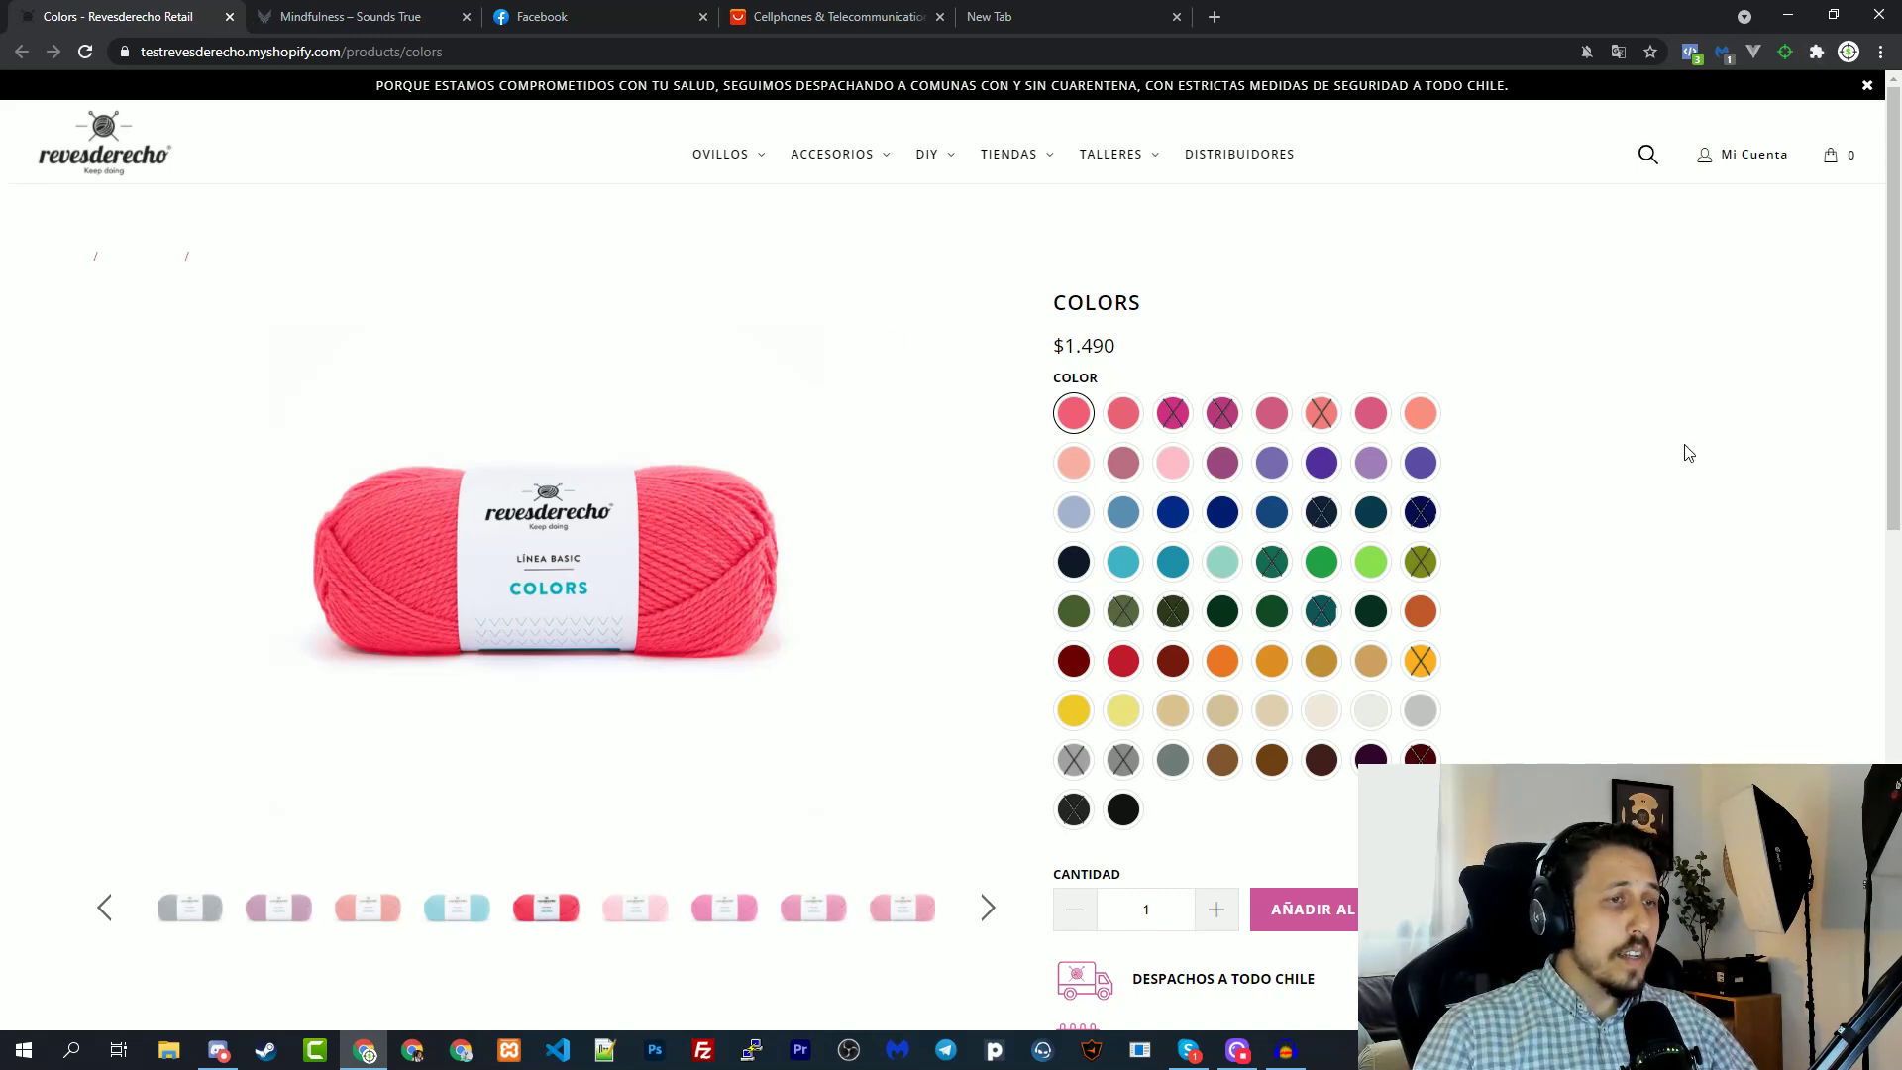
# Reload the Colors product page, dismiss the translation prompt and browse the store's new products in the Ecomhunt extension.
pyautogui.press('F5')
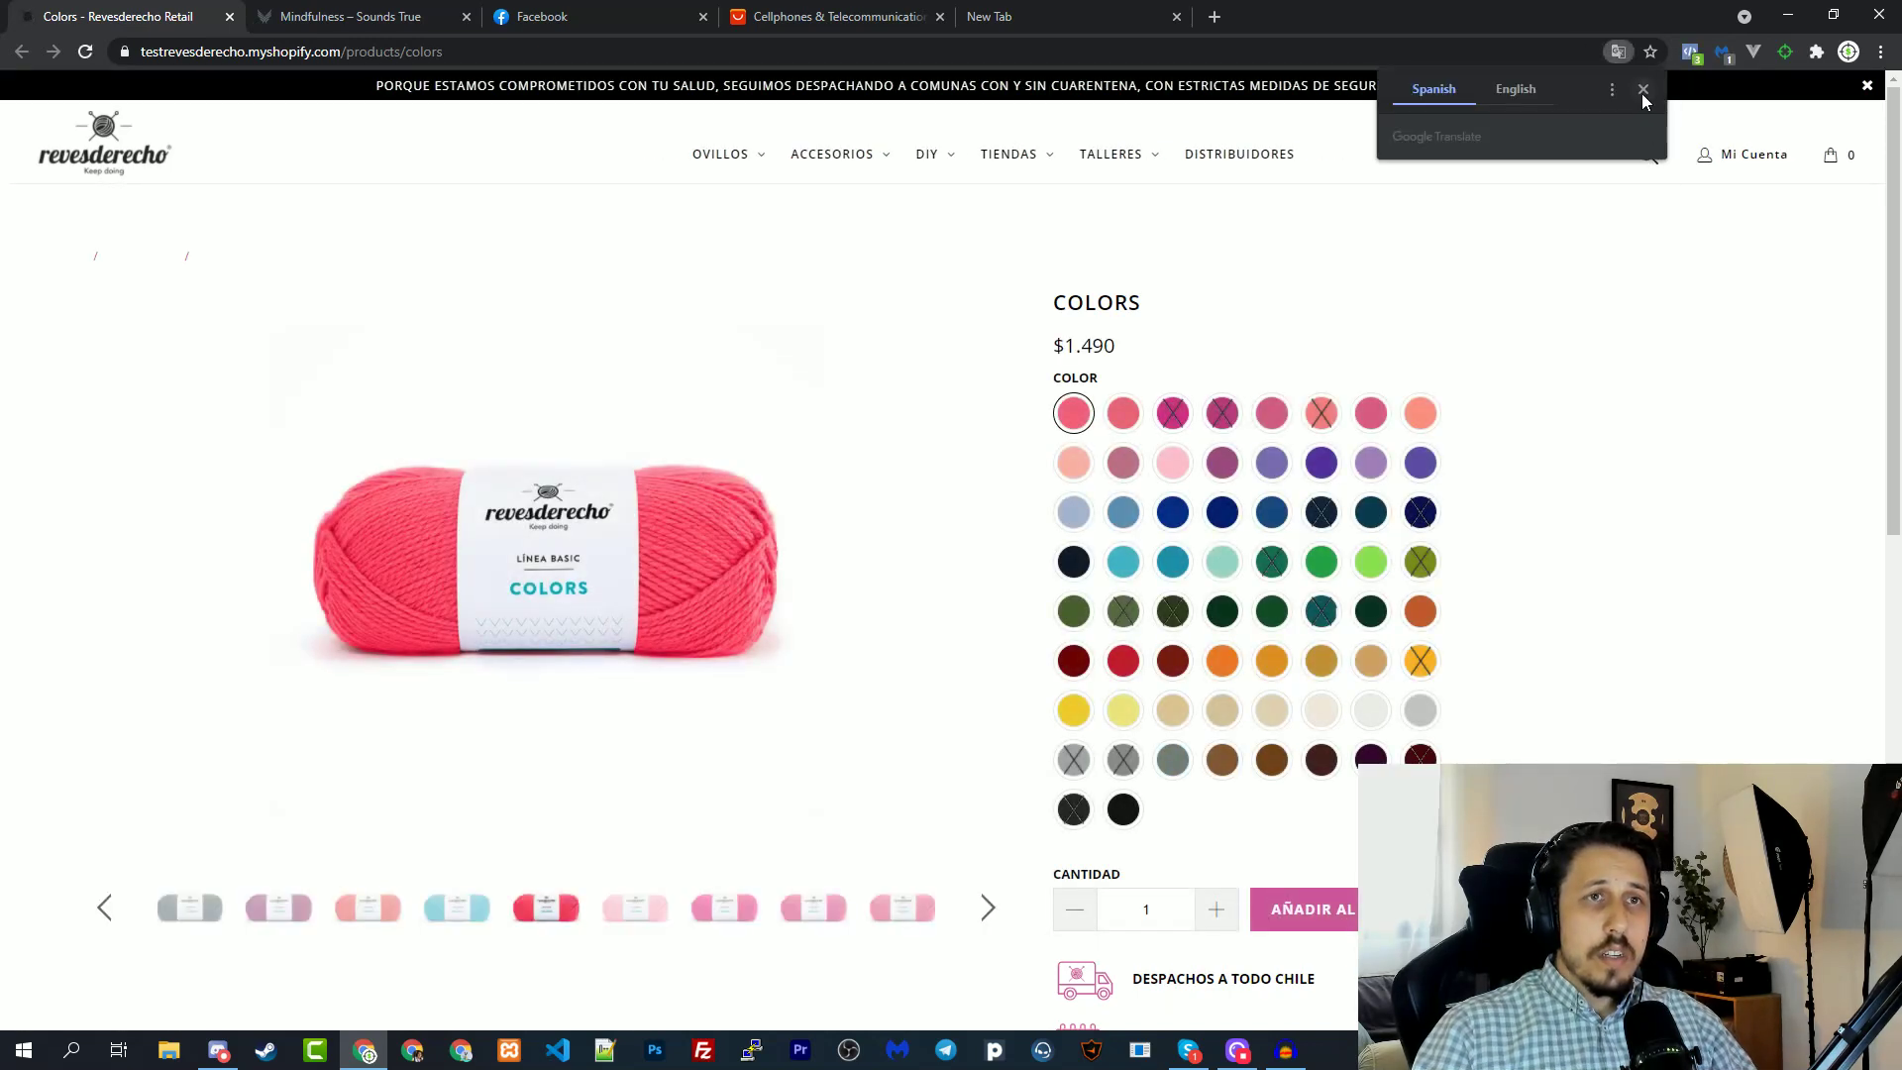
pyautogui.click(1644, 91)
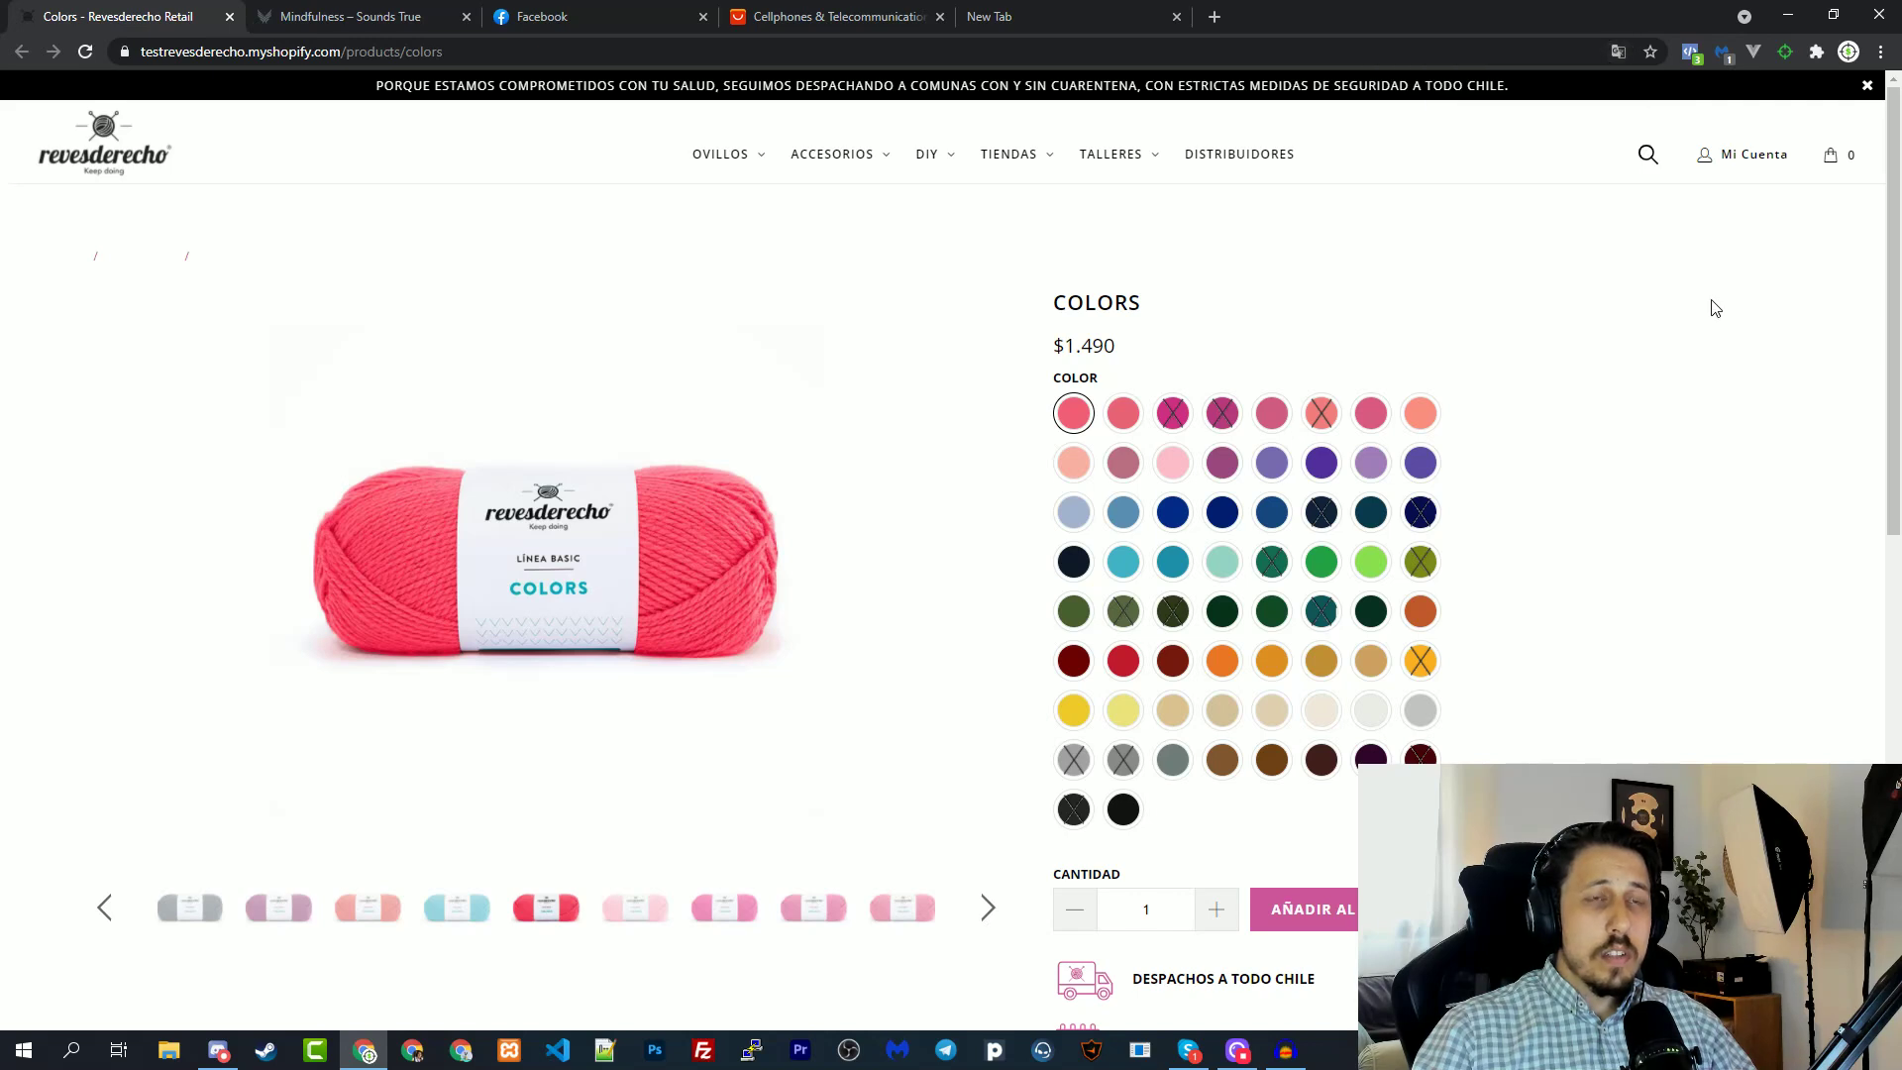
pyautogui.click(1783, 53)
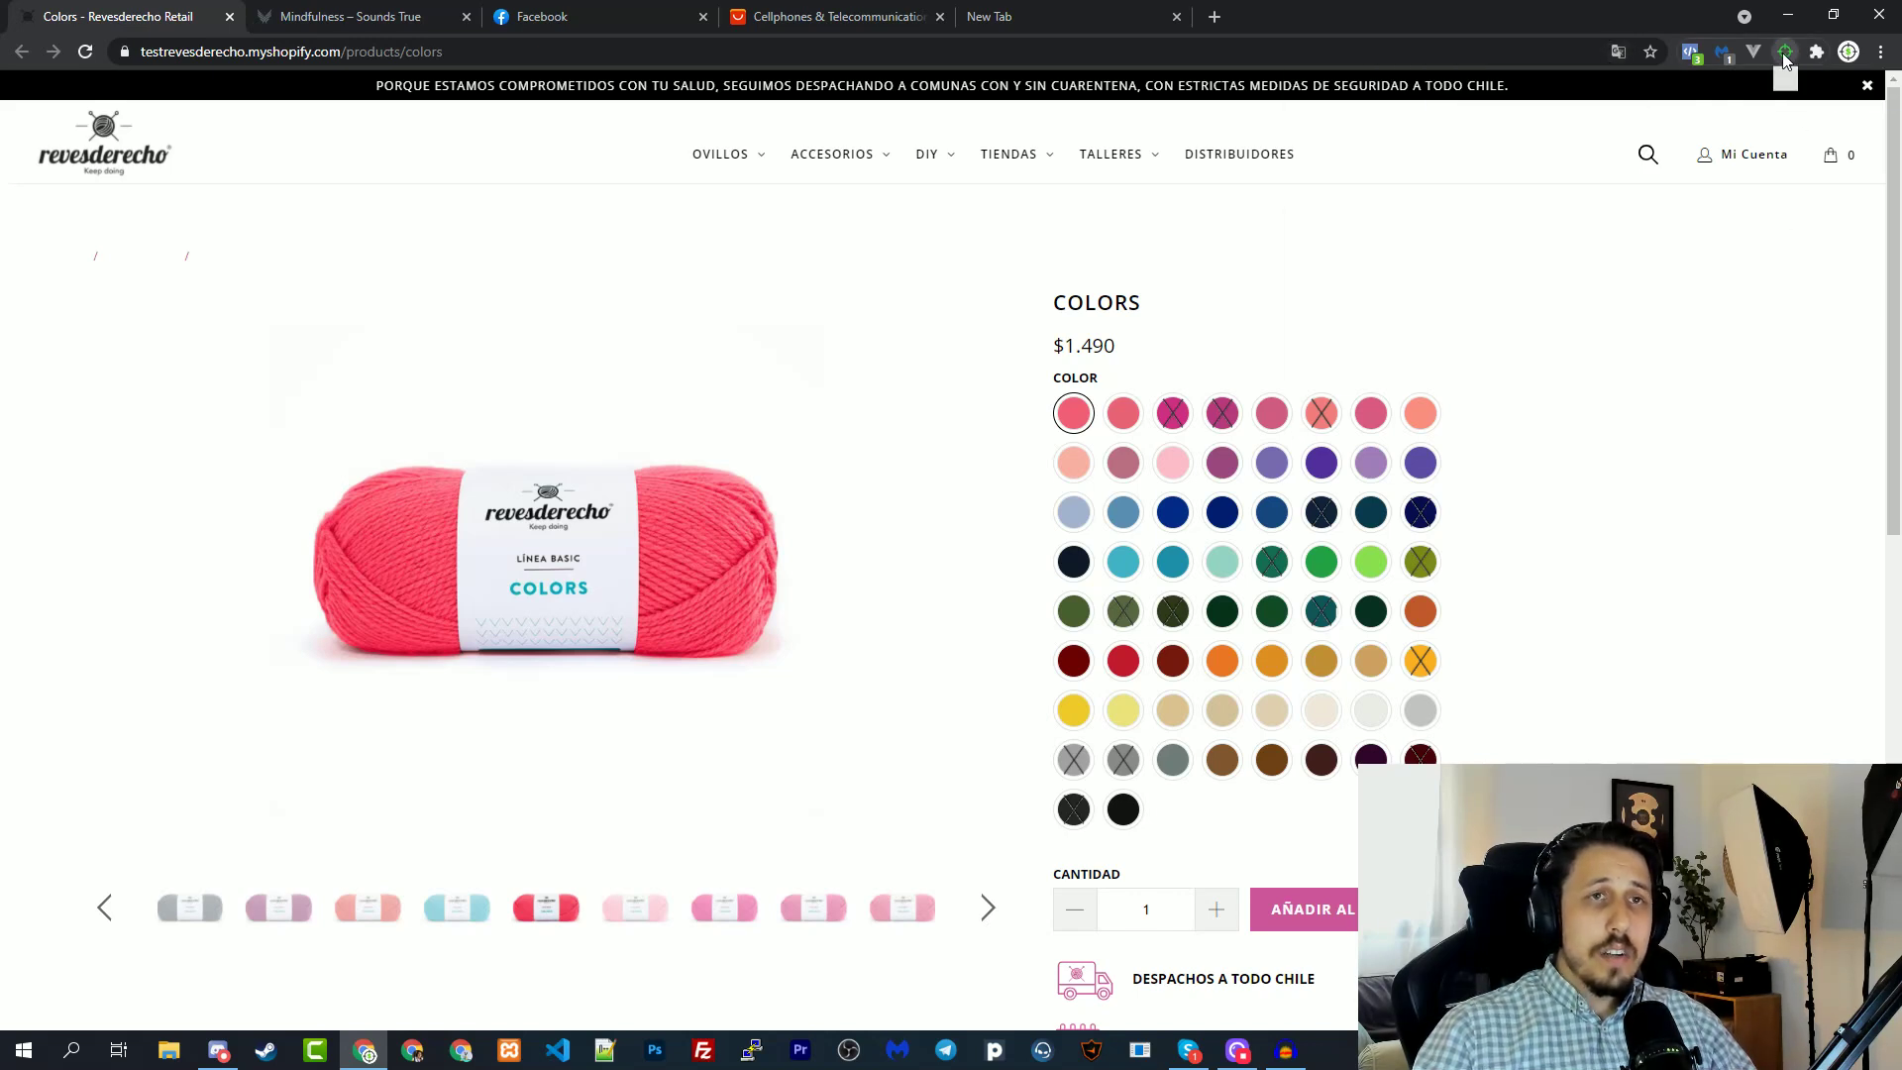
pyautogui.moveTo(1508, 225)
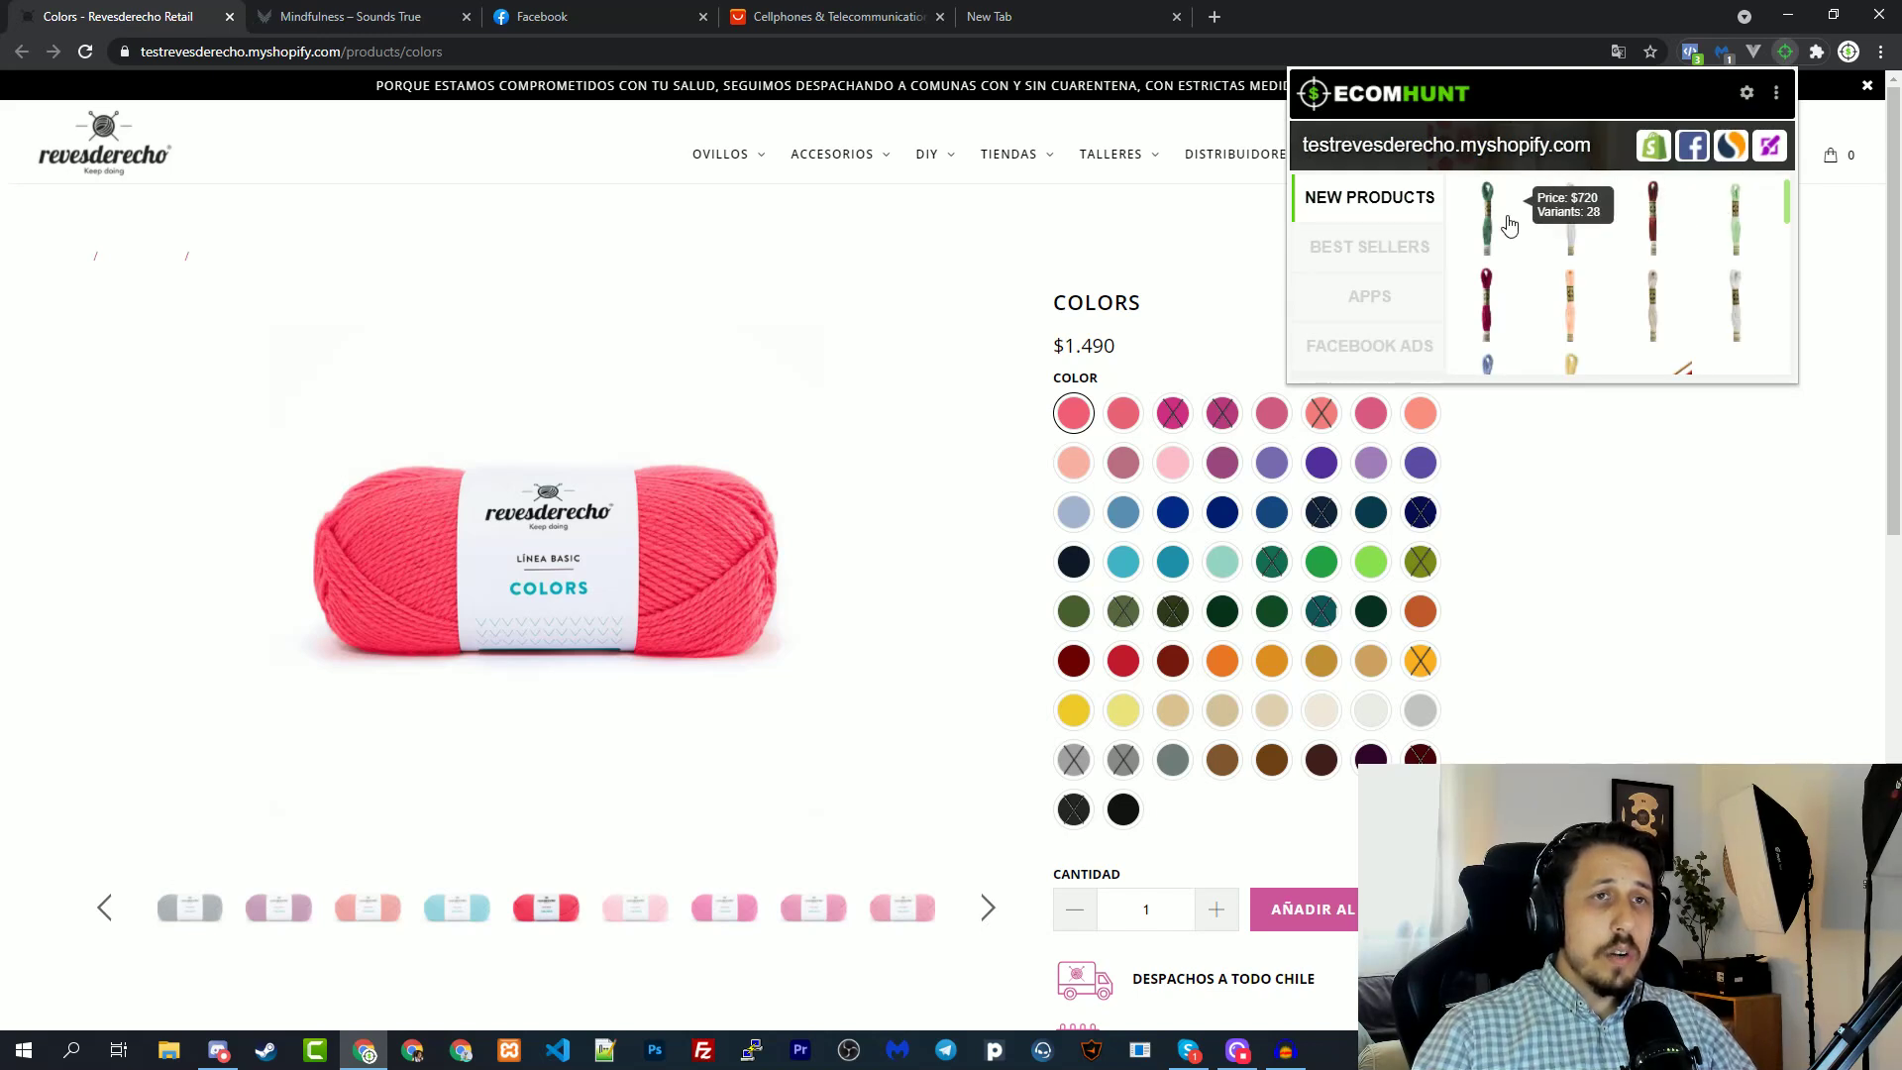
pyautogui.scroll(-5, 1586, 238)
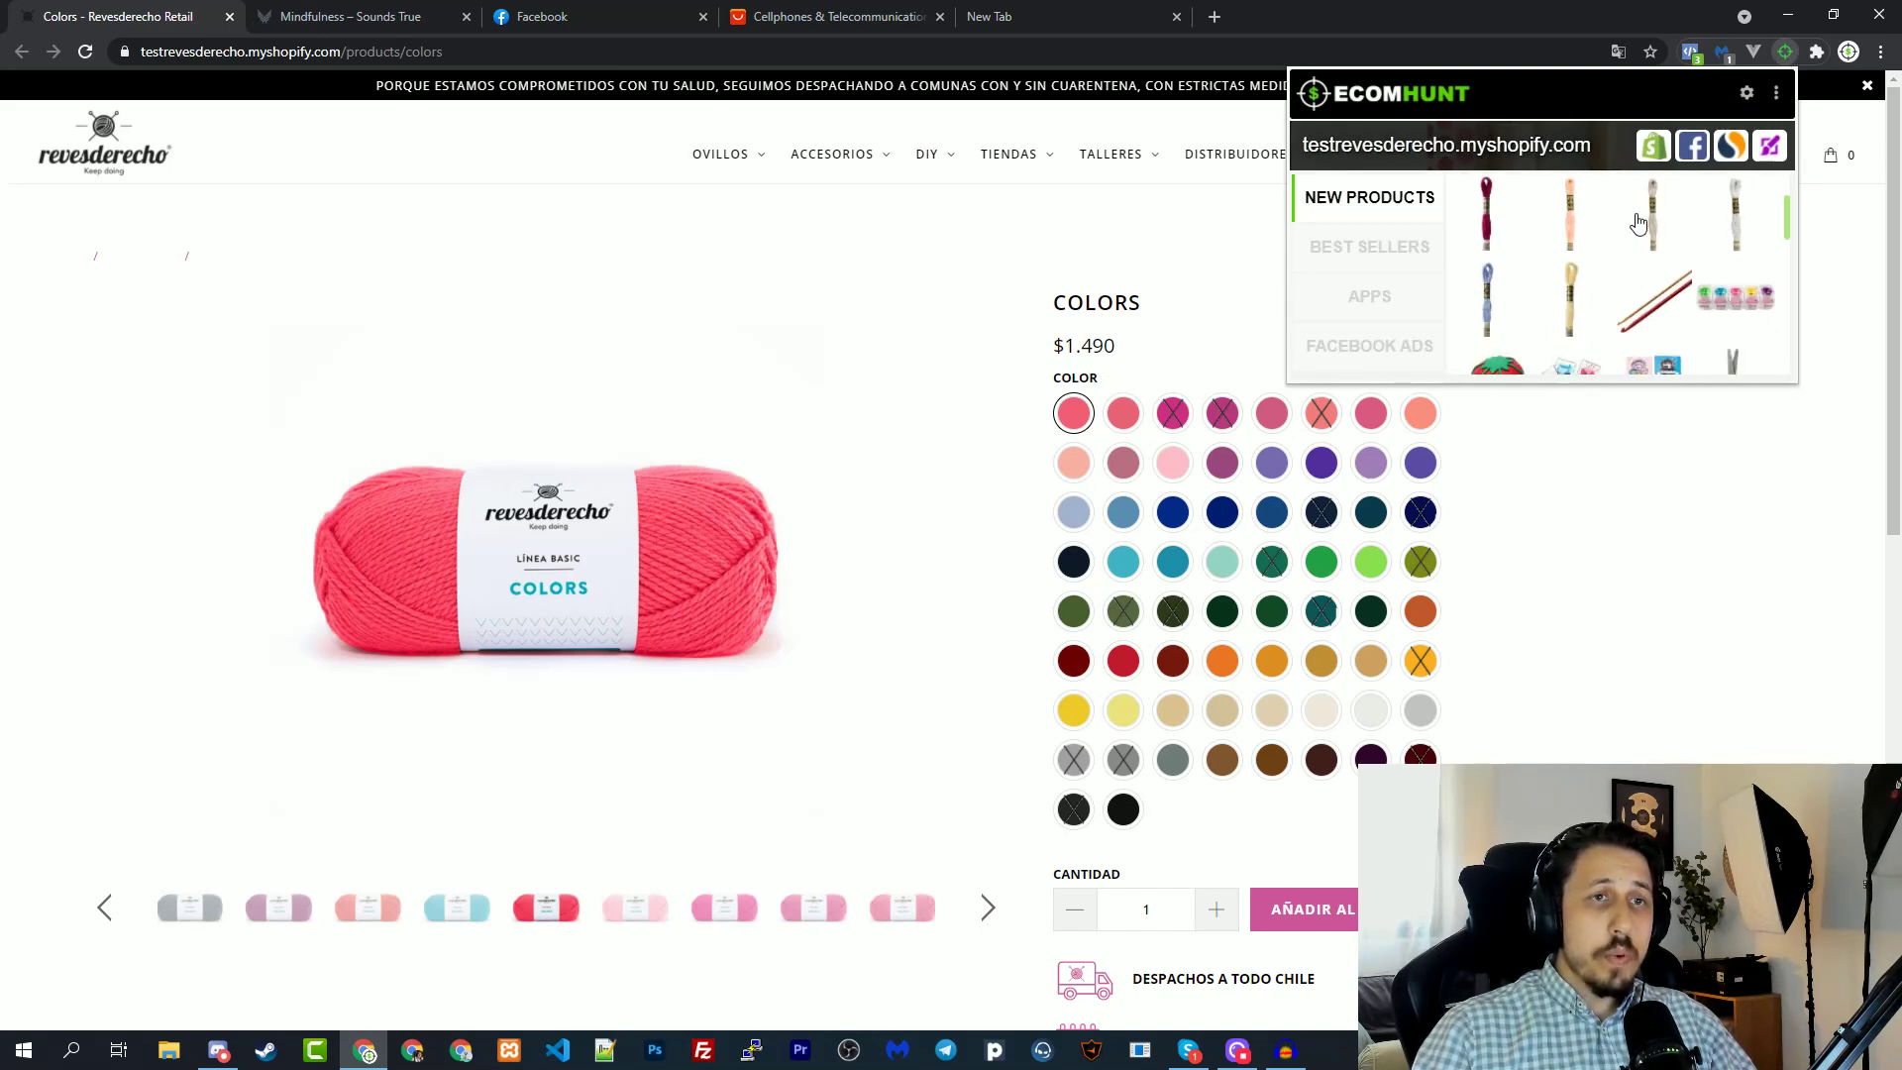
pyautogui.scroll(-6, 1535, 258)
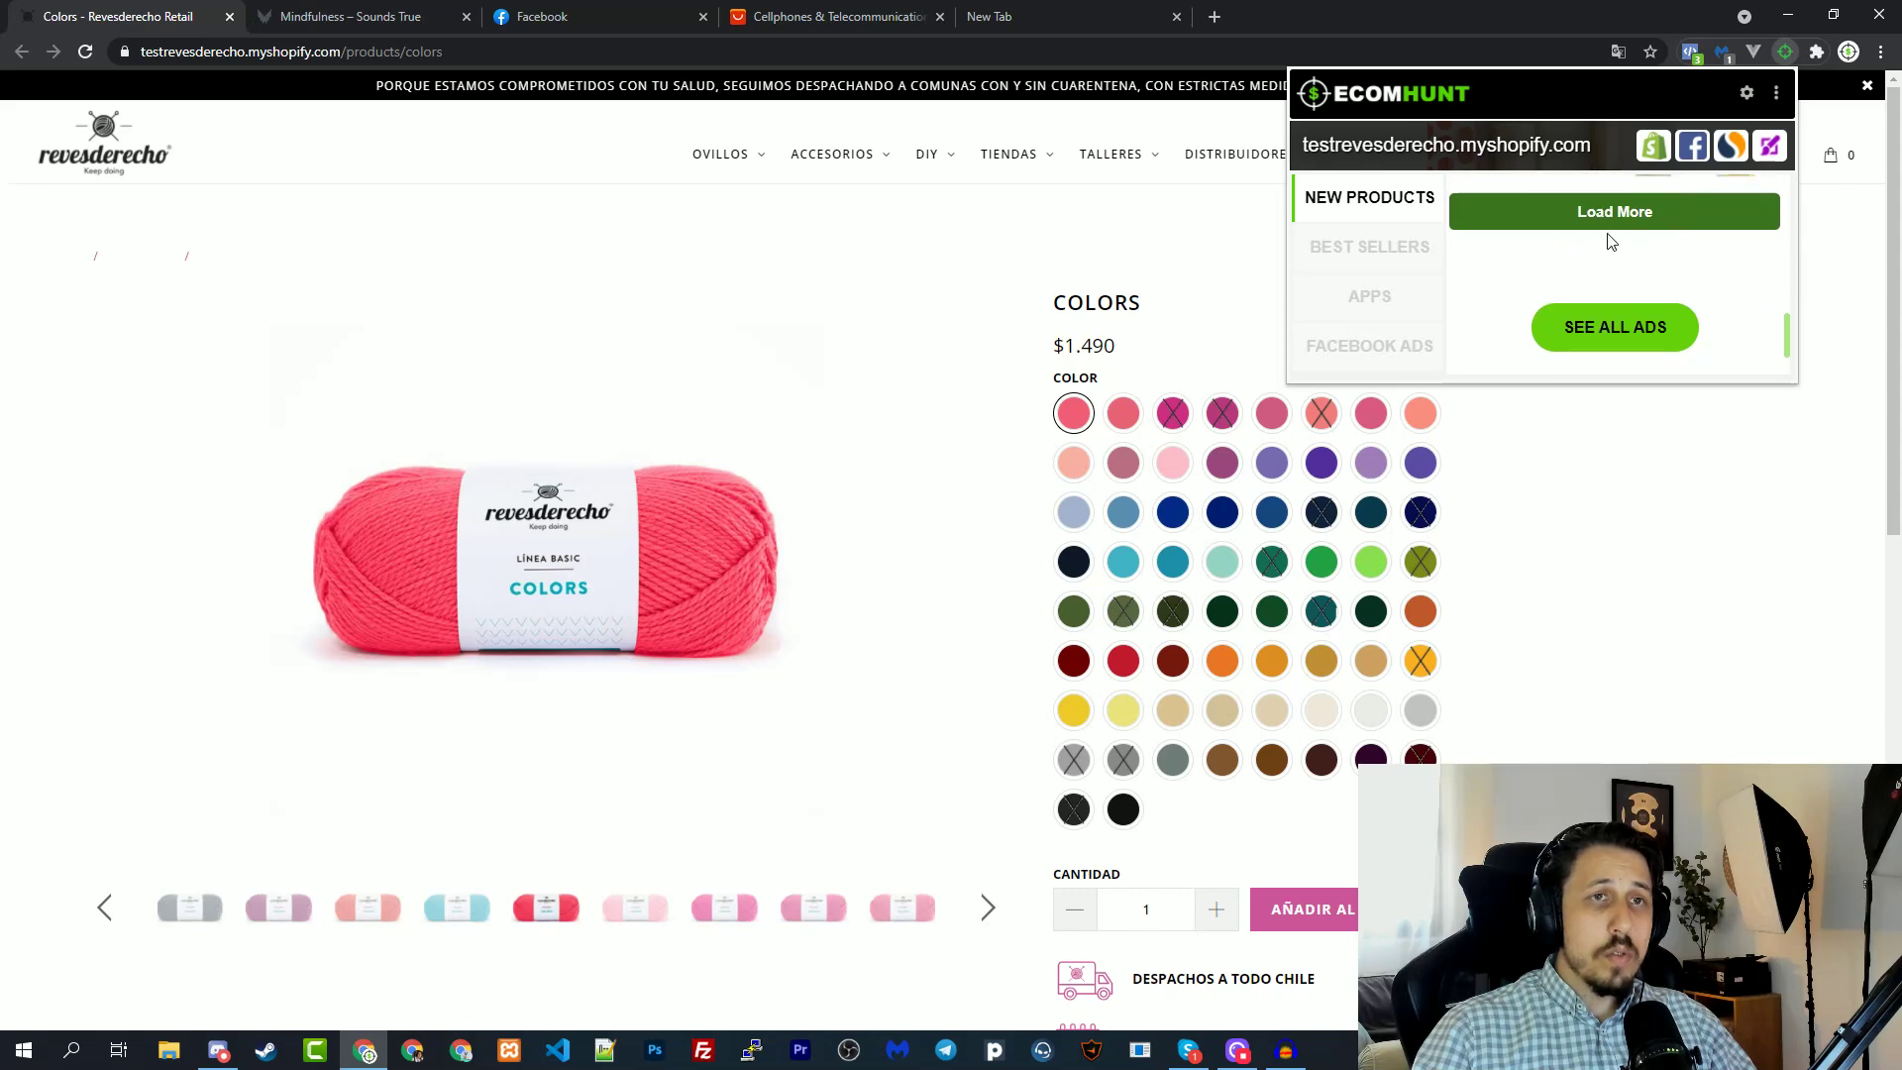
pyautogui.scroll(7, 1624, 247)
pyautogui.scroll(5, 1638, 250)
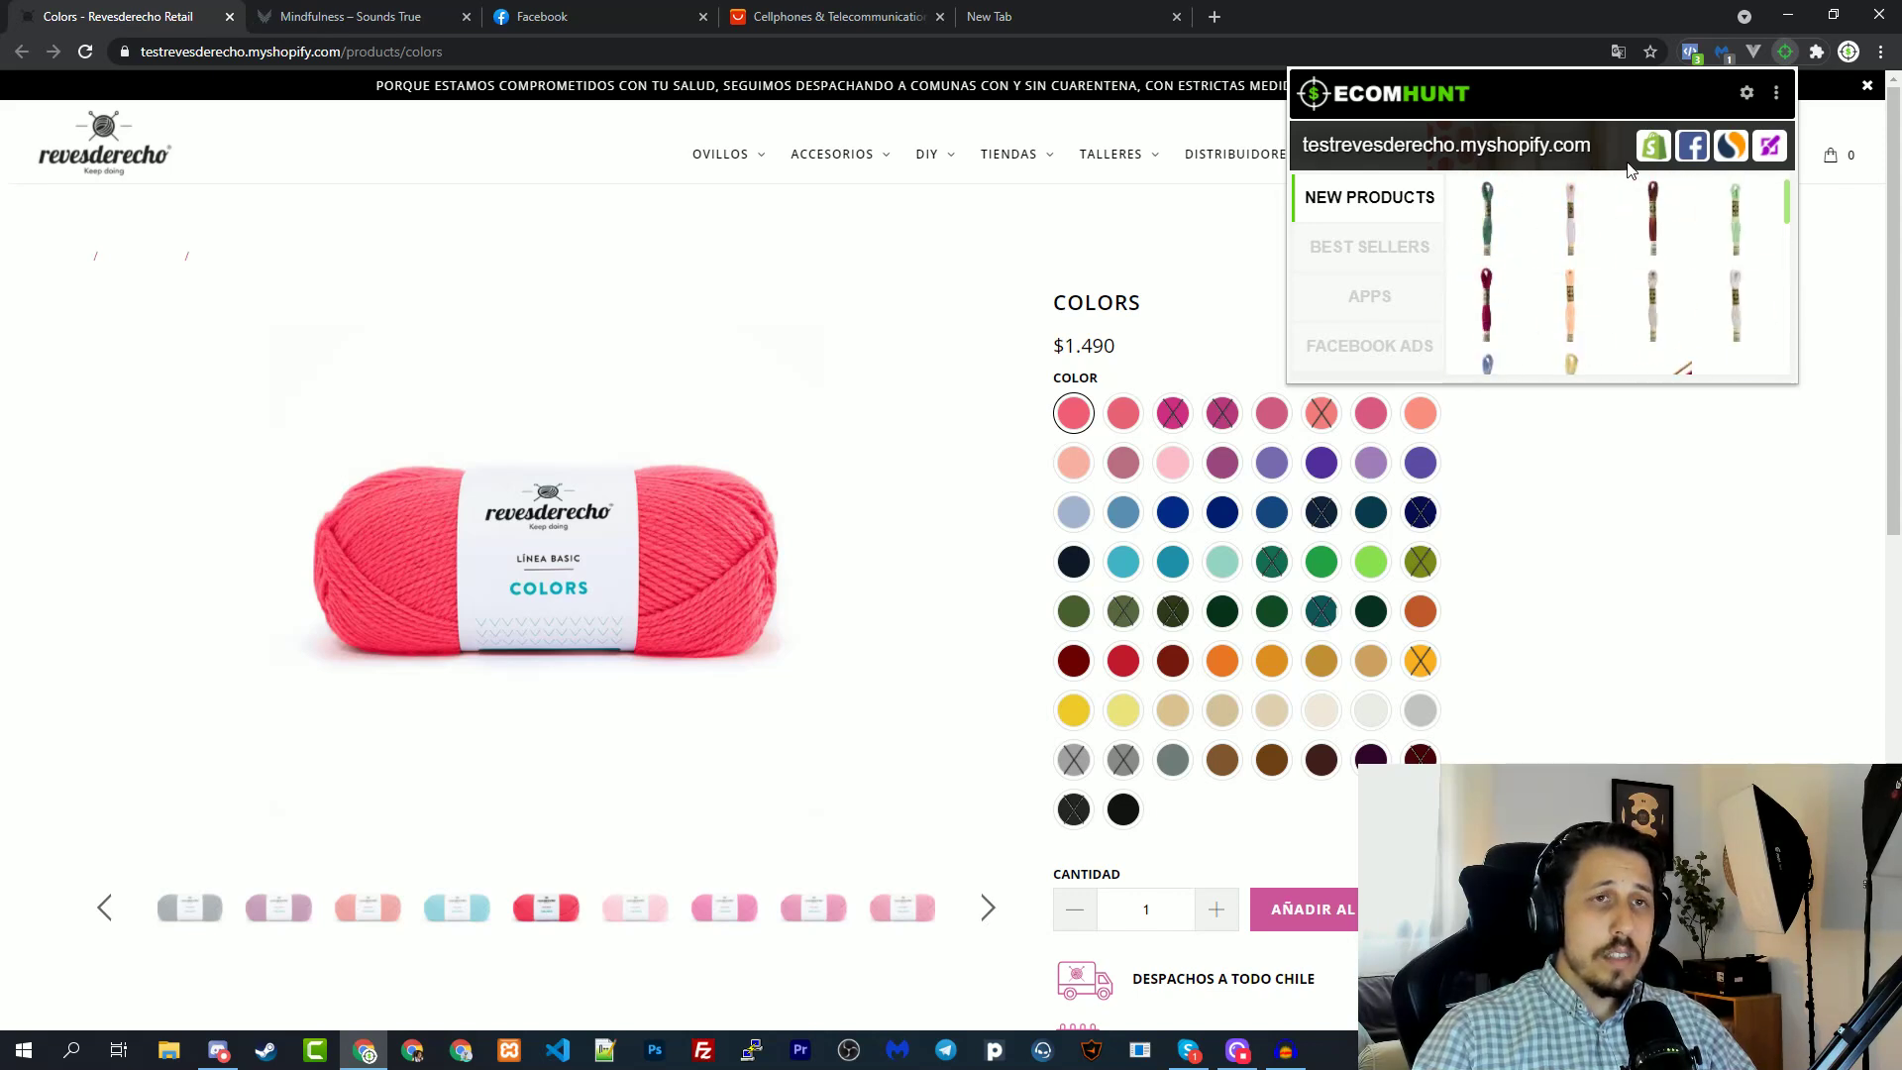
# Open the store's best-selling products from Ecomhunt, look through the listing and dismiss the translation prompt.
pyautogui.click(1347, 261)
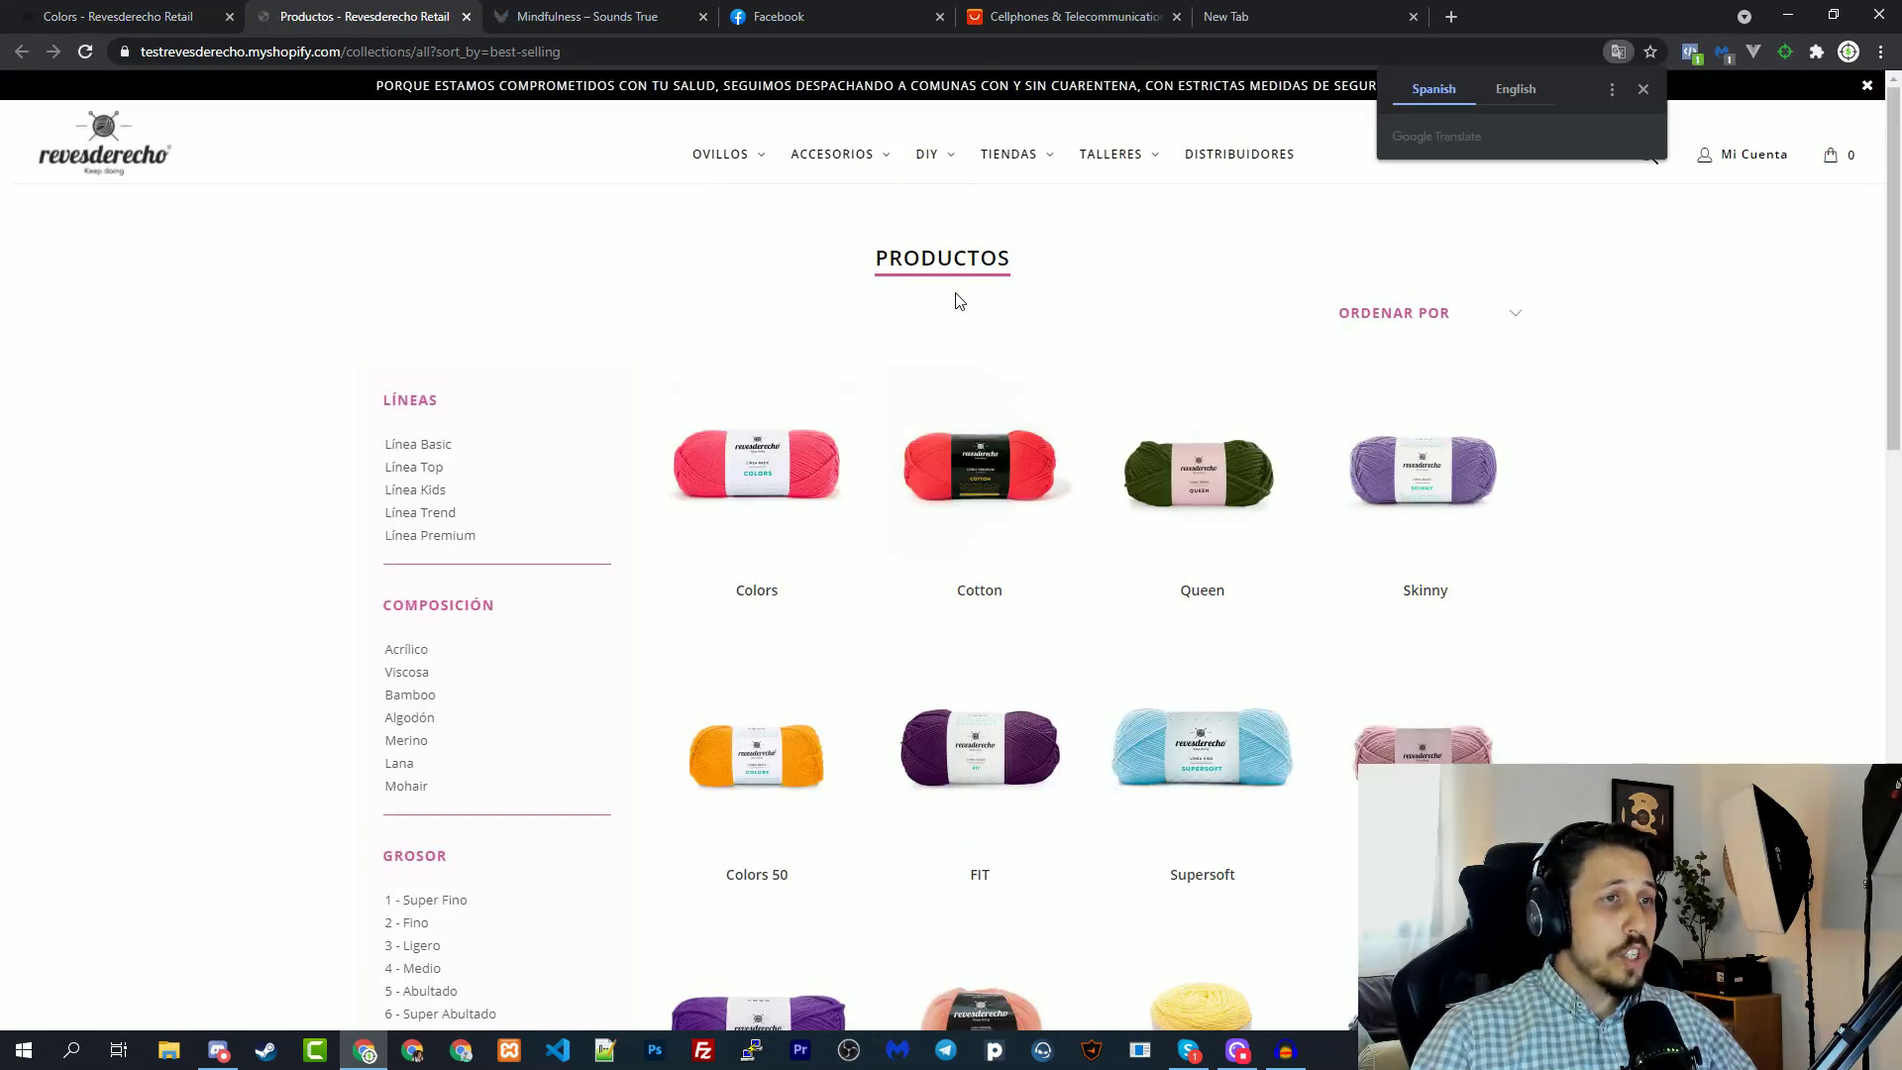
pyautogui.scroll(-6, 758, 570)
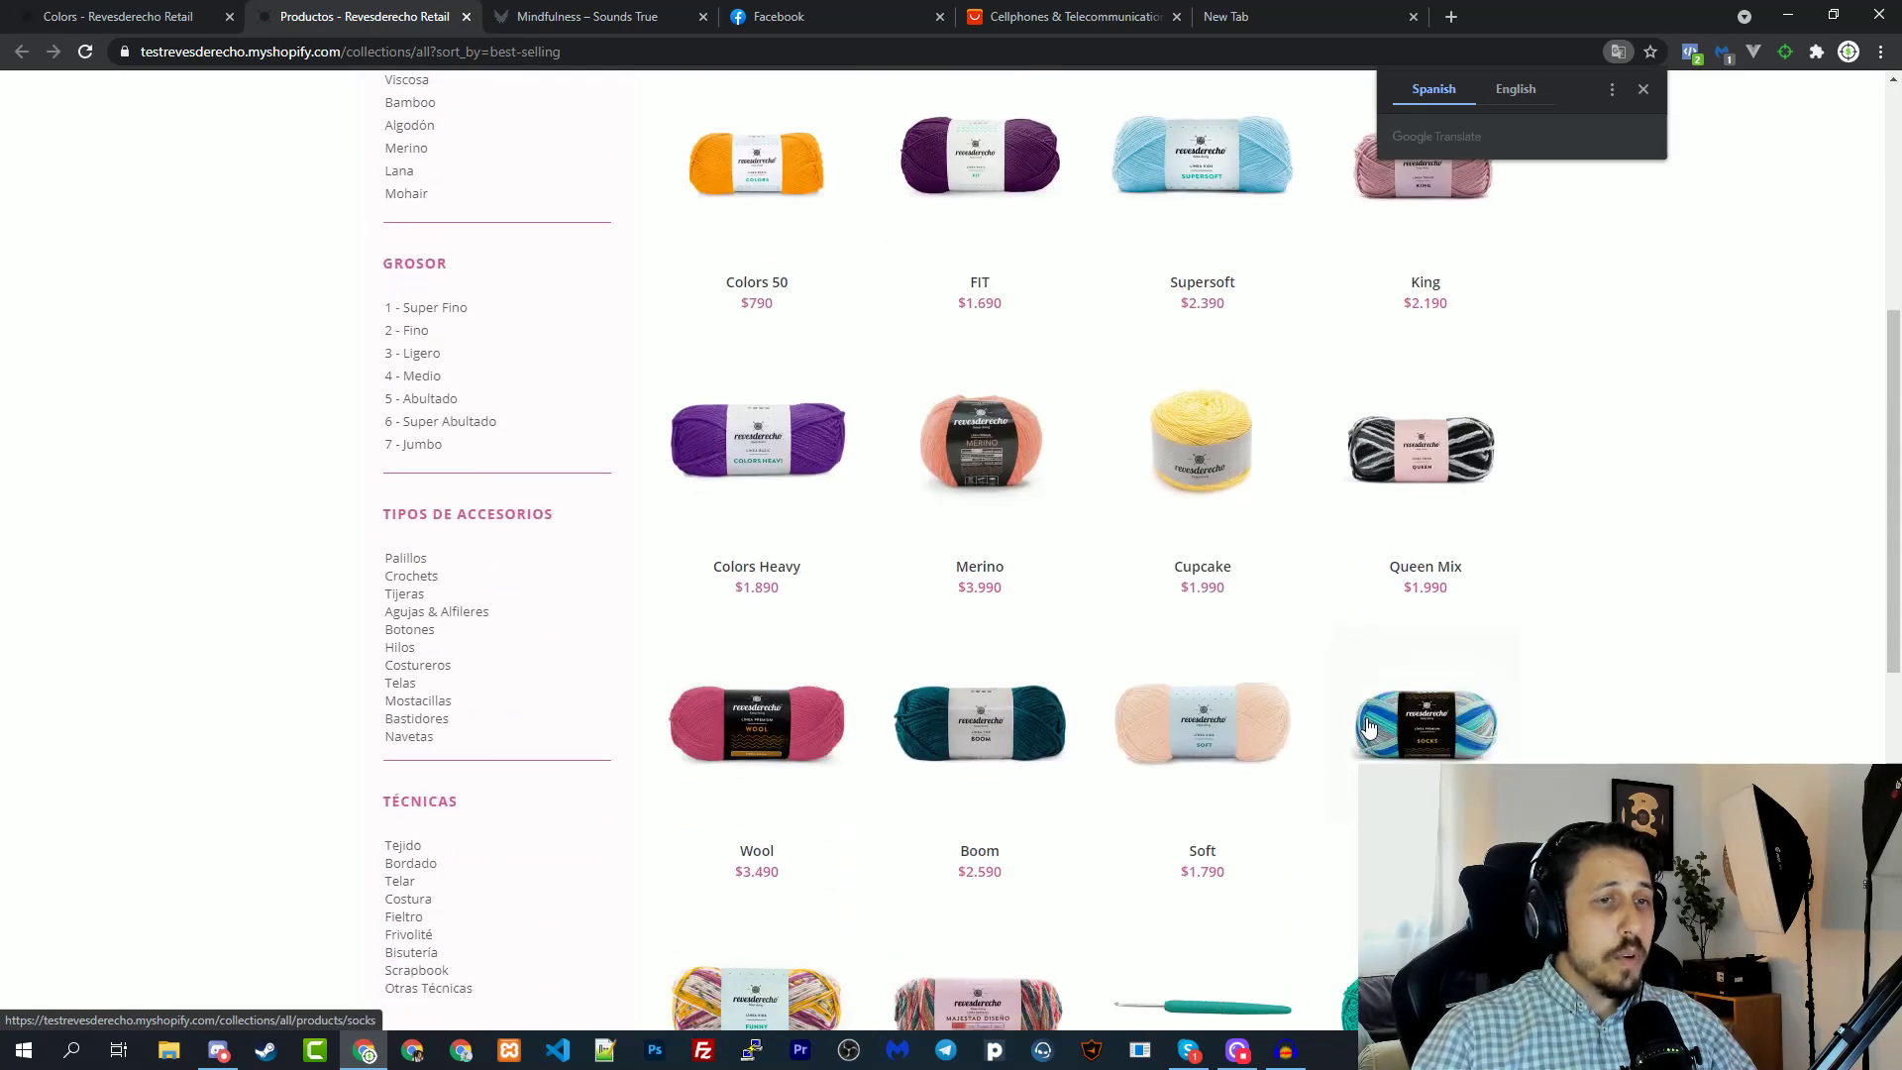
pyautogui.scroll(6, 854, 248)
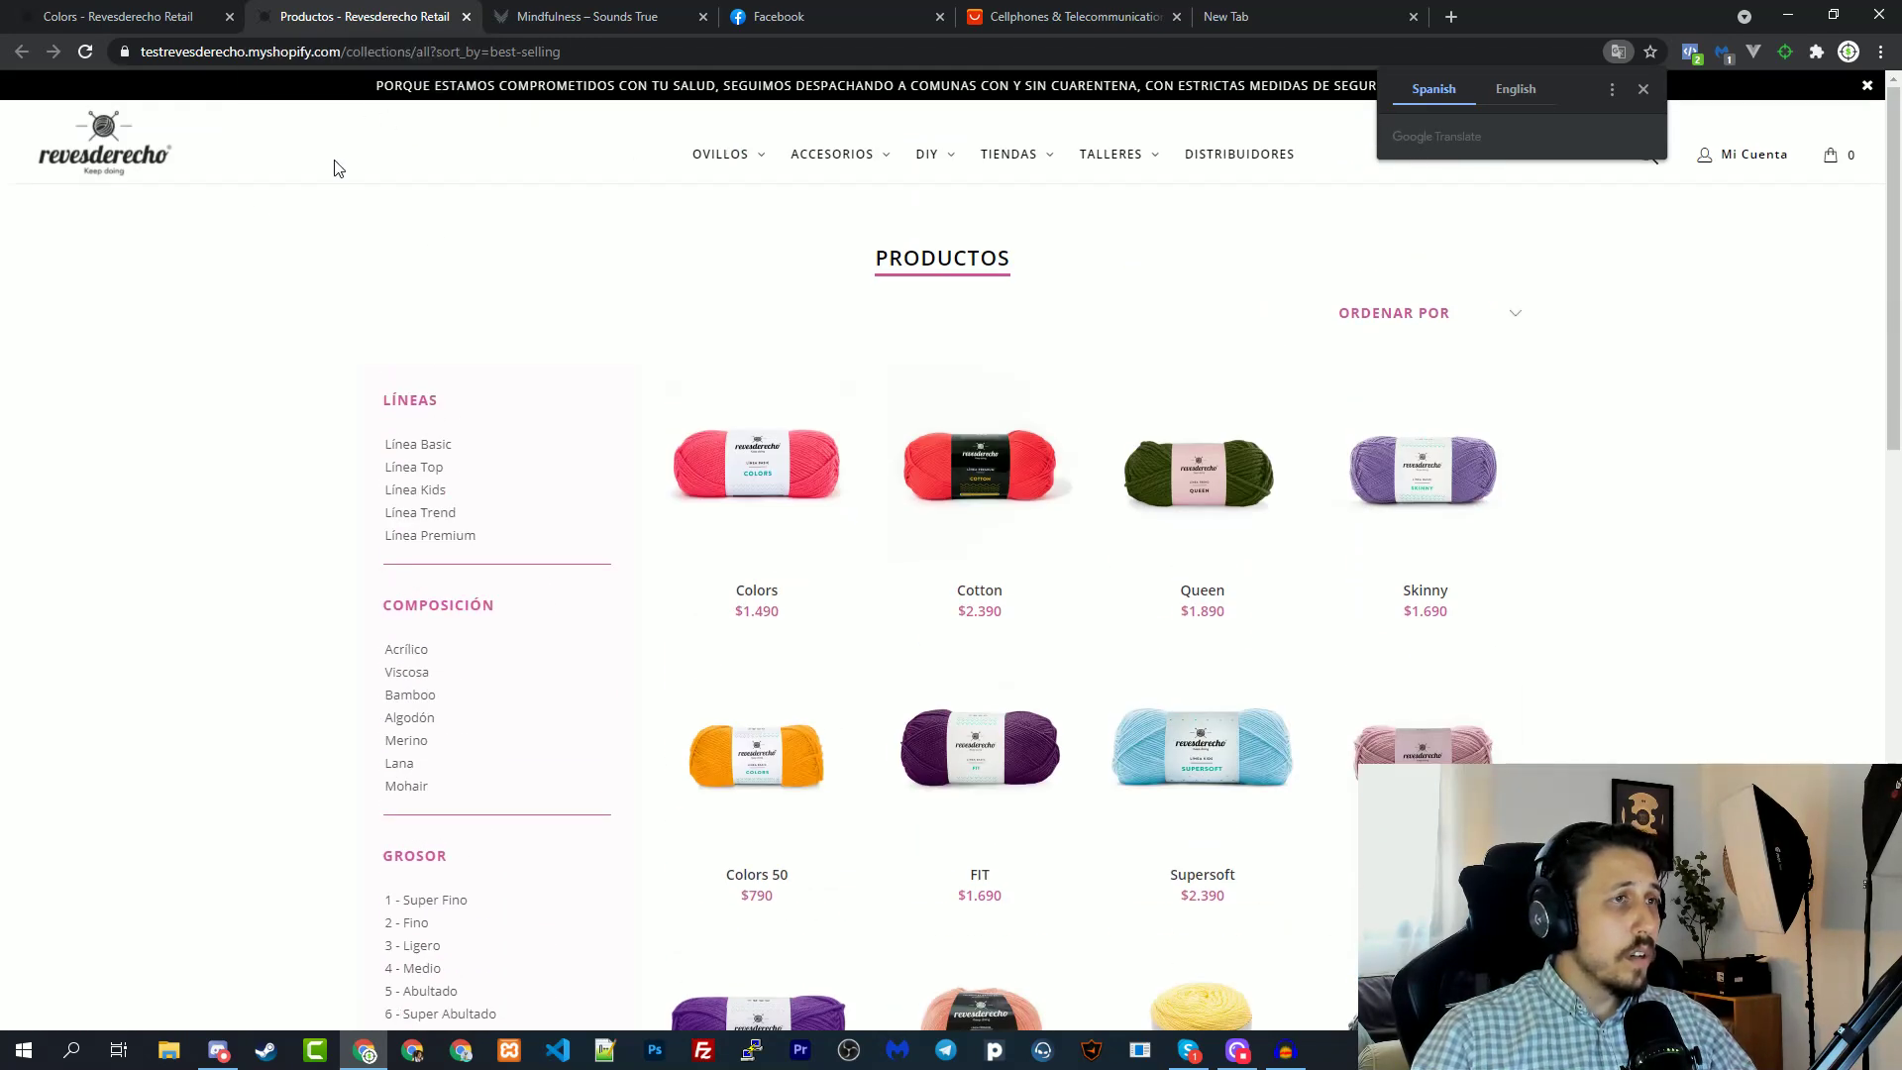
pyautogui.click(1214, 282)
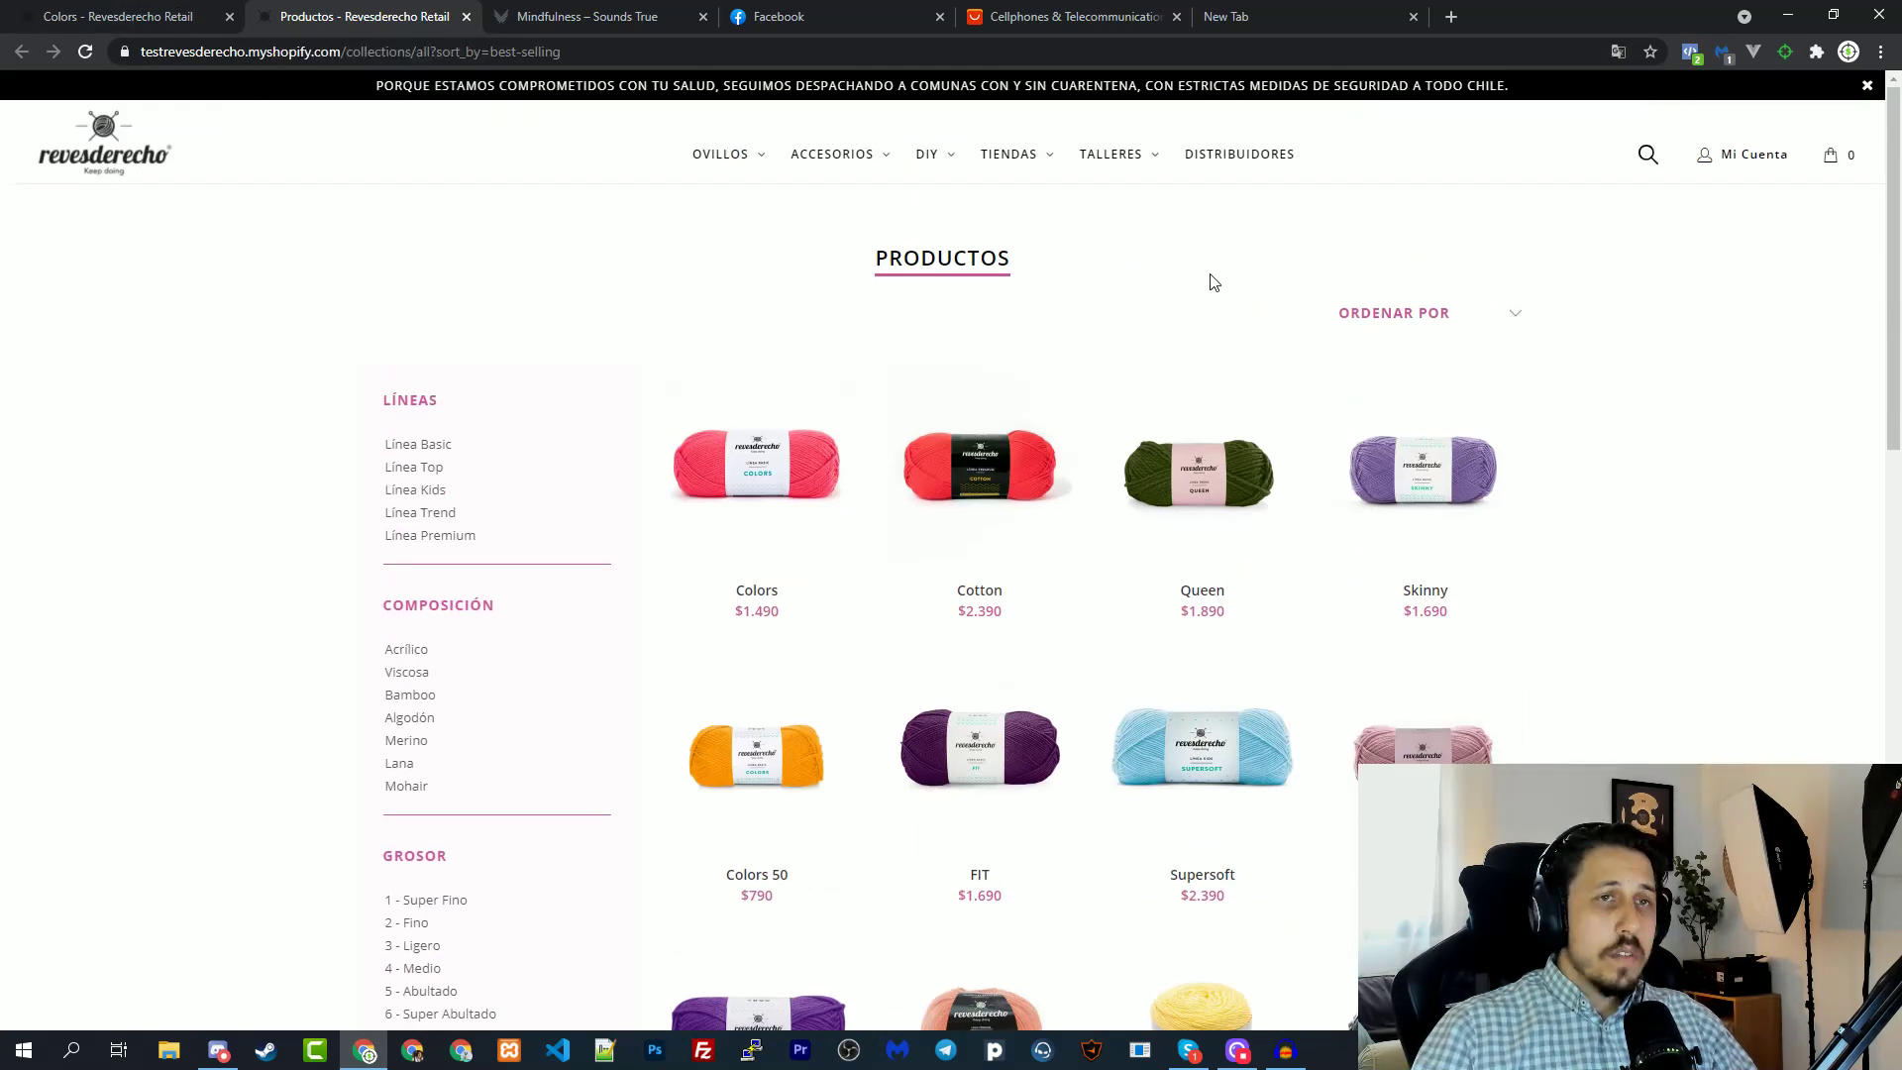
# Open the store's SimilarWeb report from Ecomhunt and examine its traffic, referrals, display advertising, audience and mobile apps sections.
pyautogui.click(1788, 52)
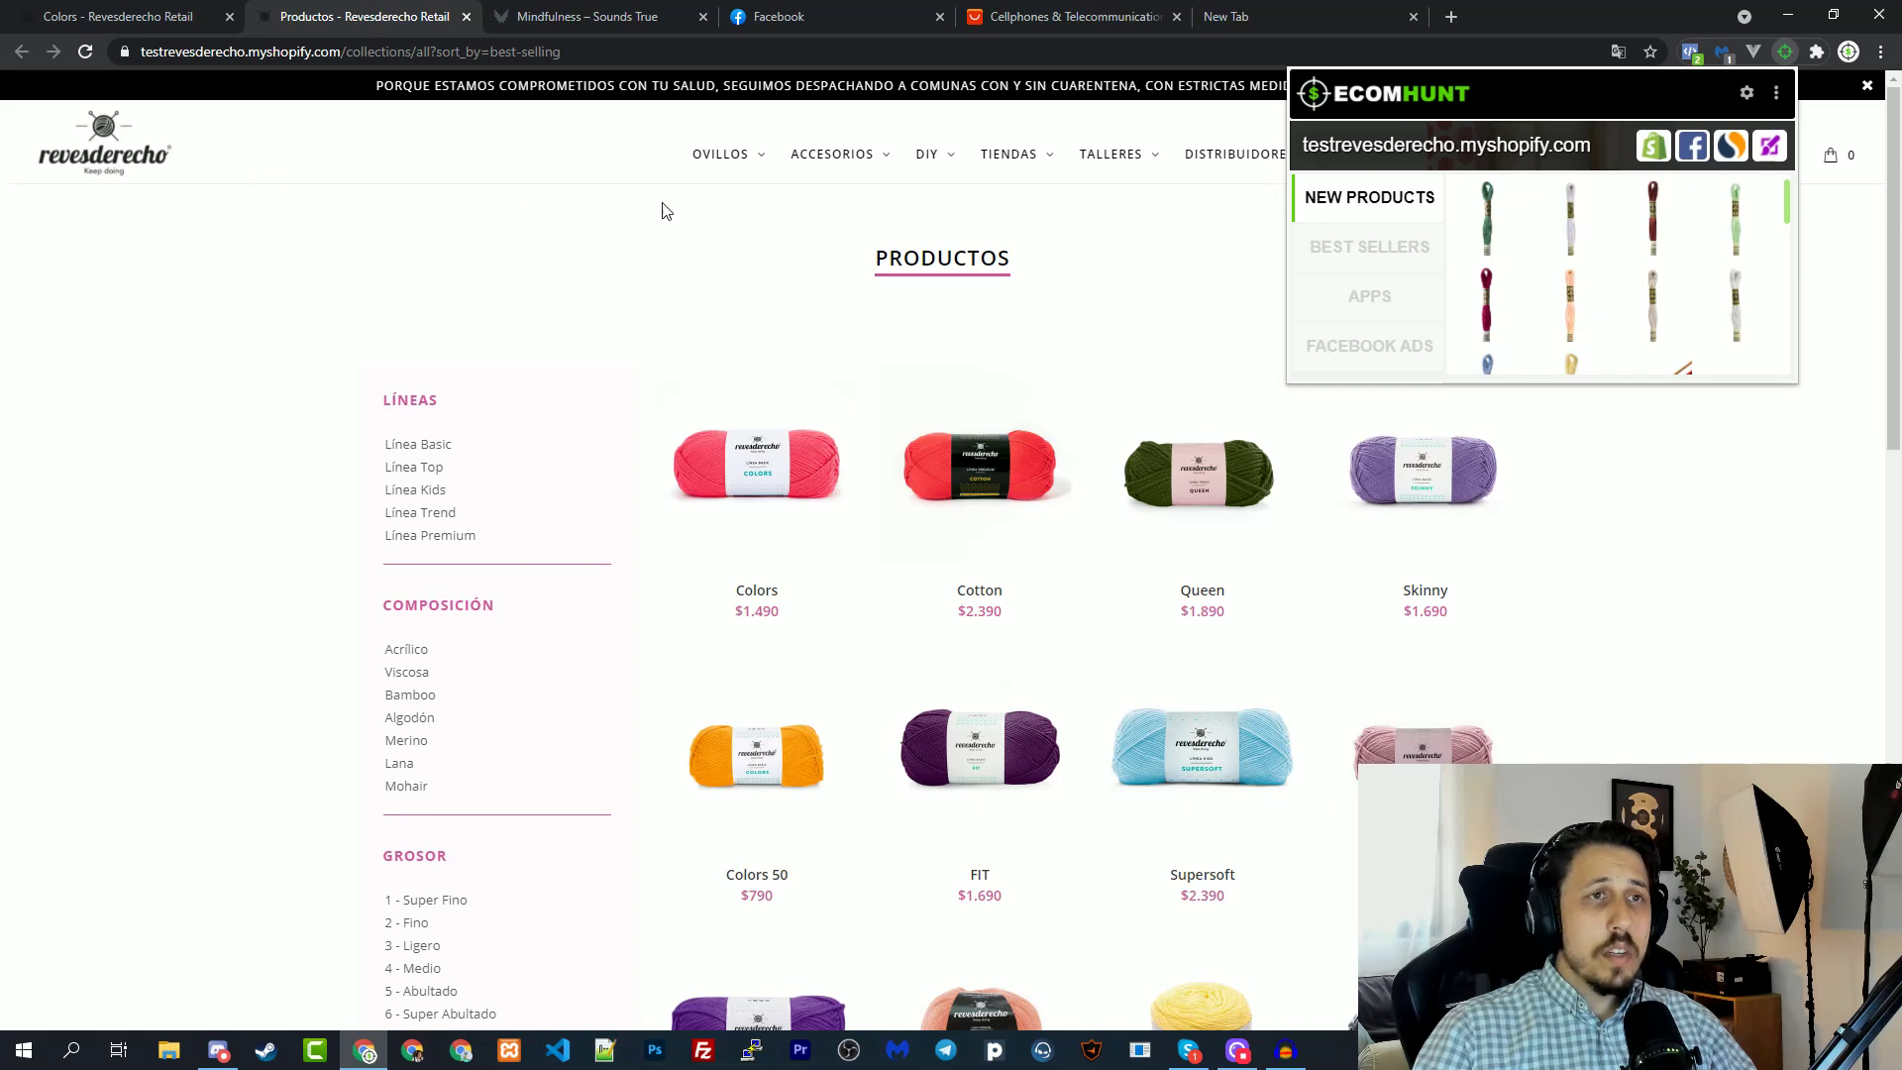
pyautogui.click(1734, 147)
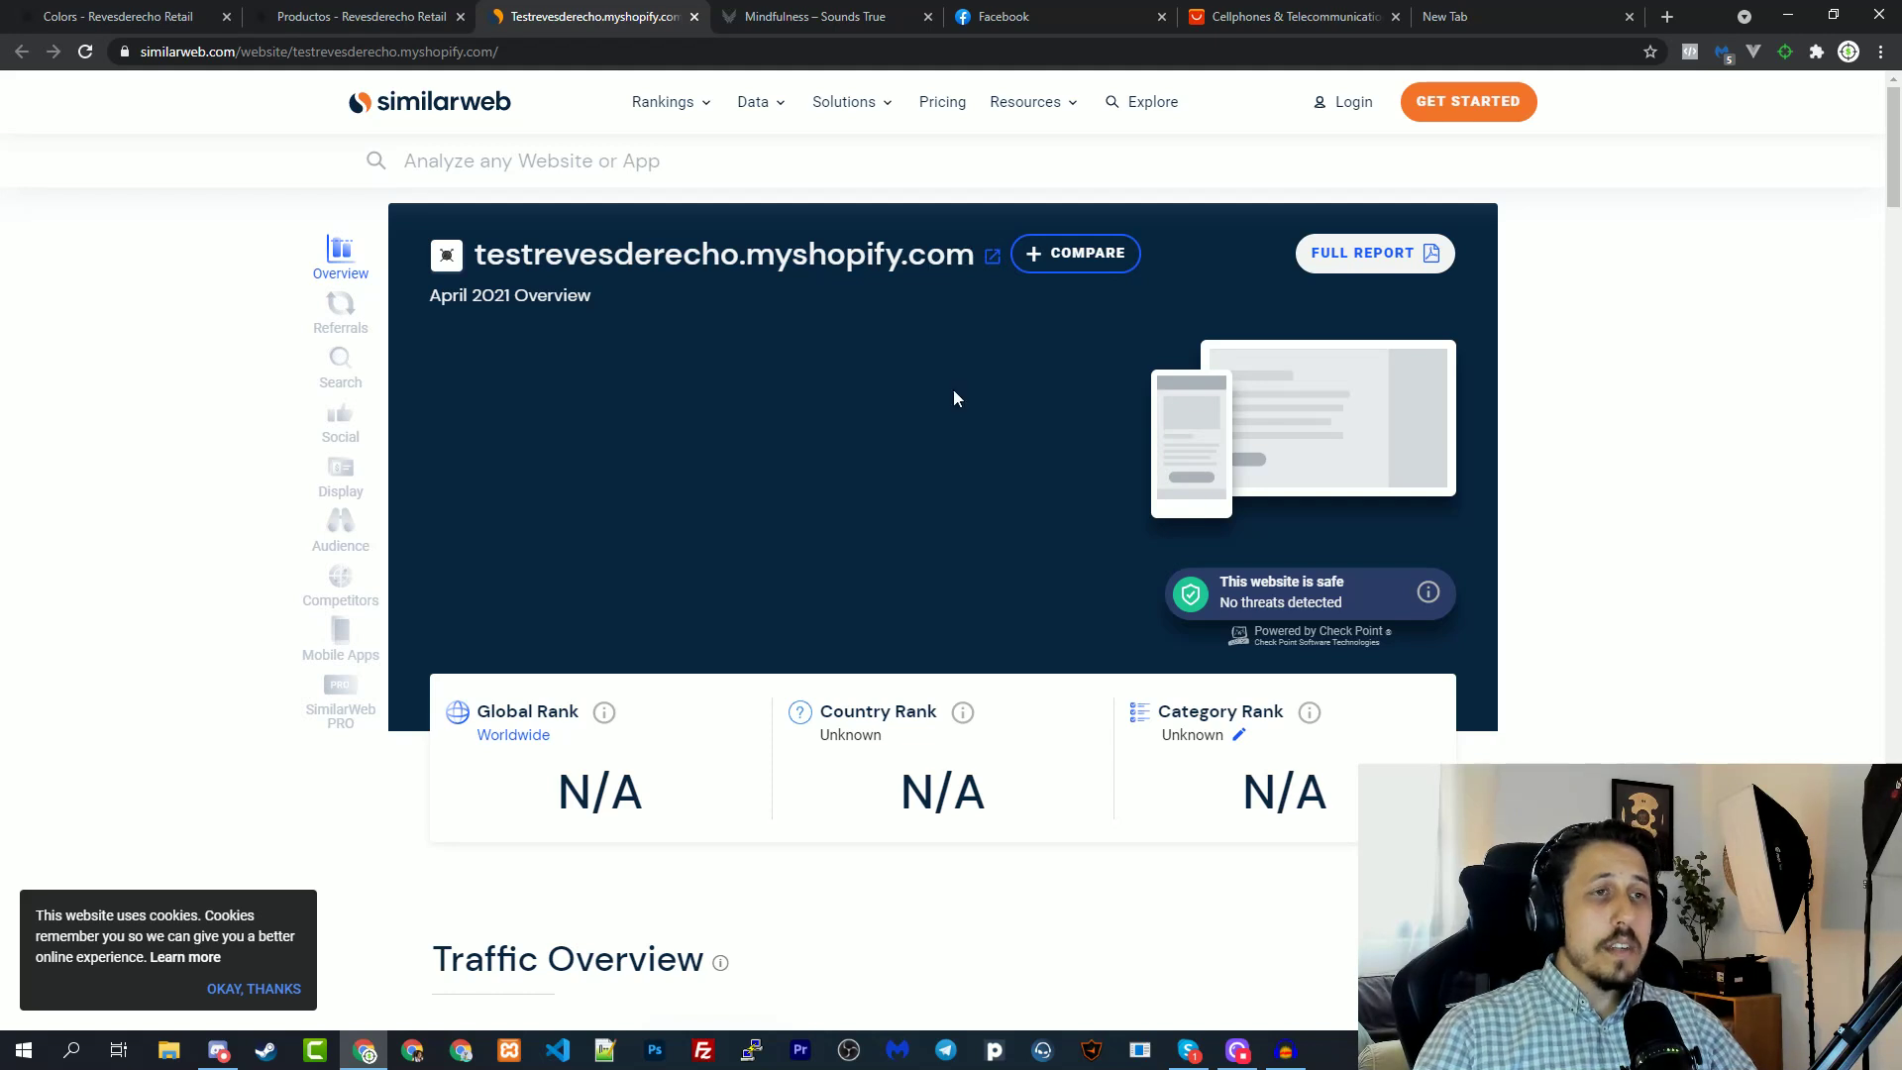
pyautogui.scroll(-12, 954, 398)
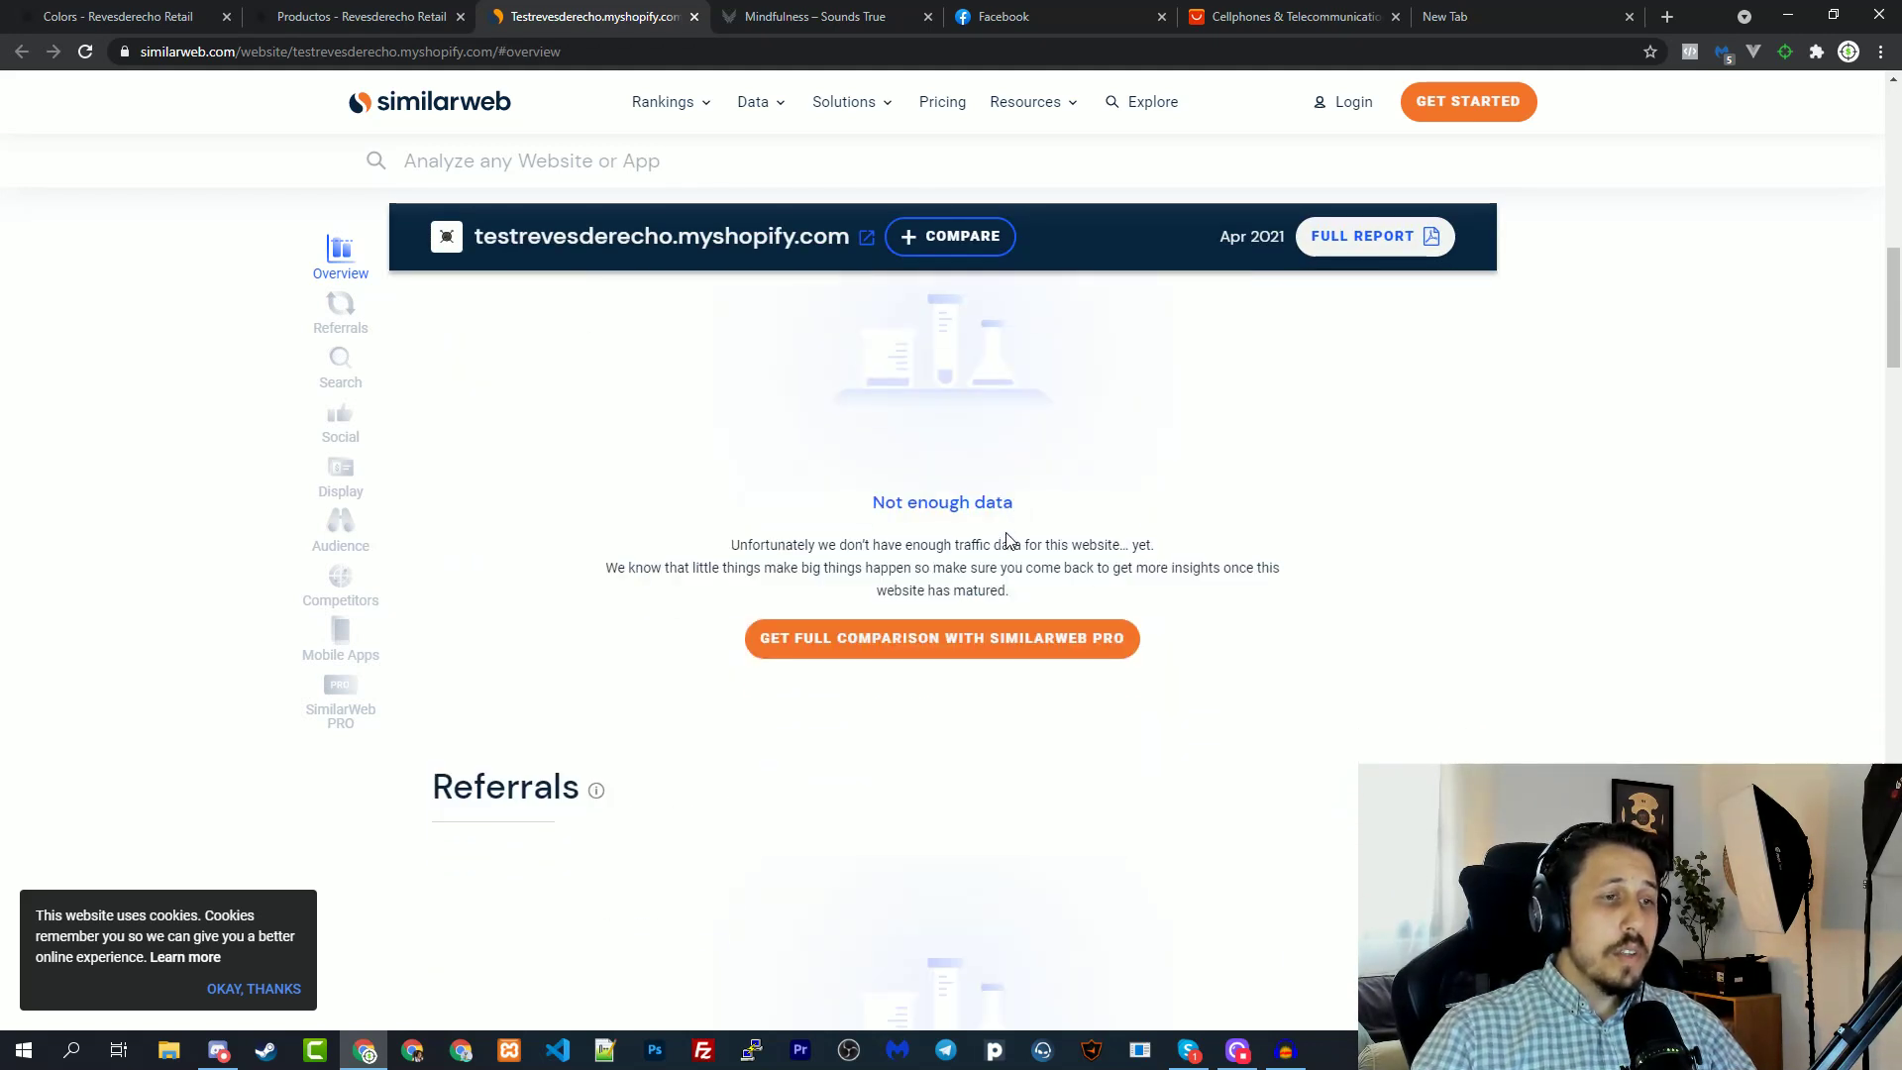
pyautogui.scroll(-10, 1007, 539)
pyautogui.tripleClick(1002, 645)
pyautogui.click(1024, 621)
pyautogui.scroll(-5, 710, 487)
pyautogui.scroll(-6, 756, 287)
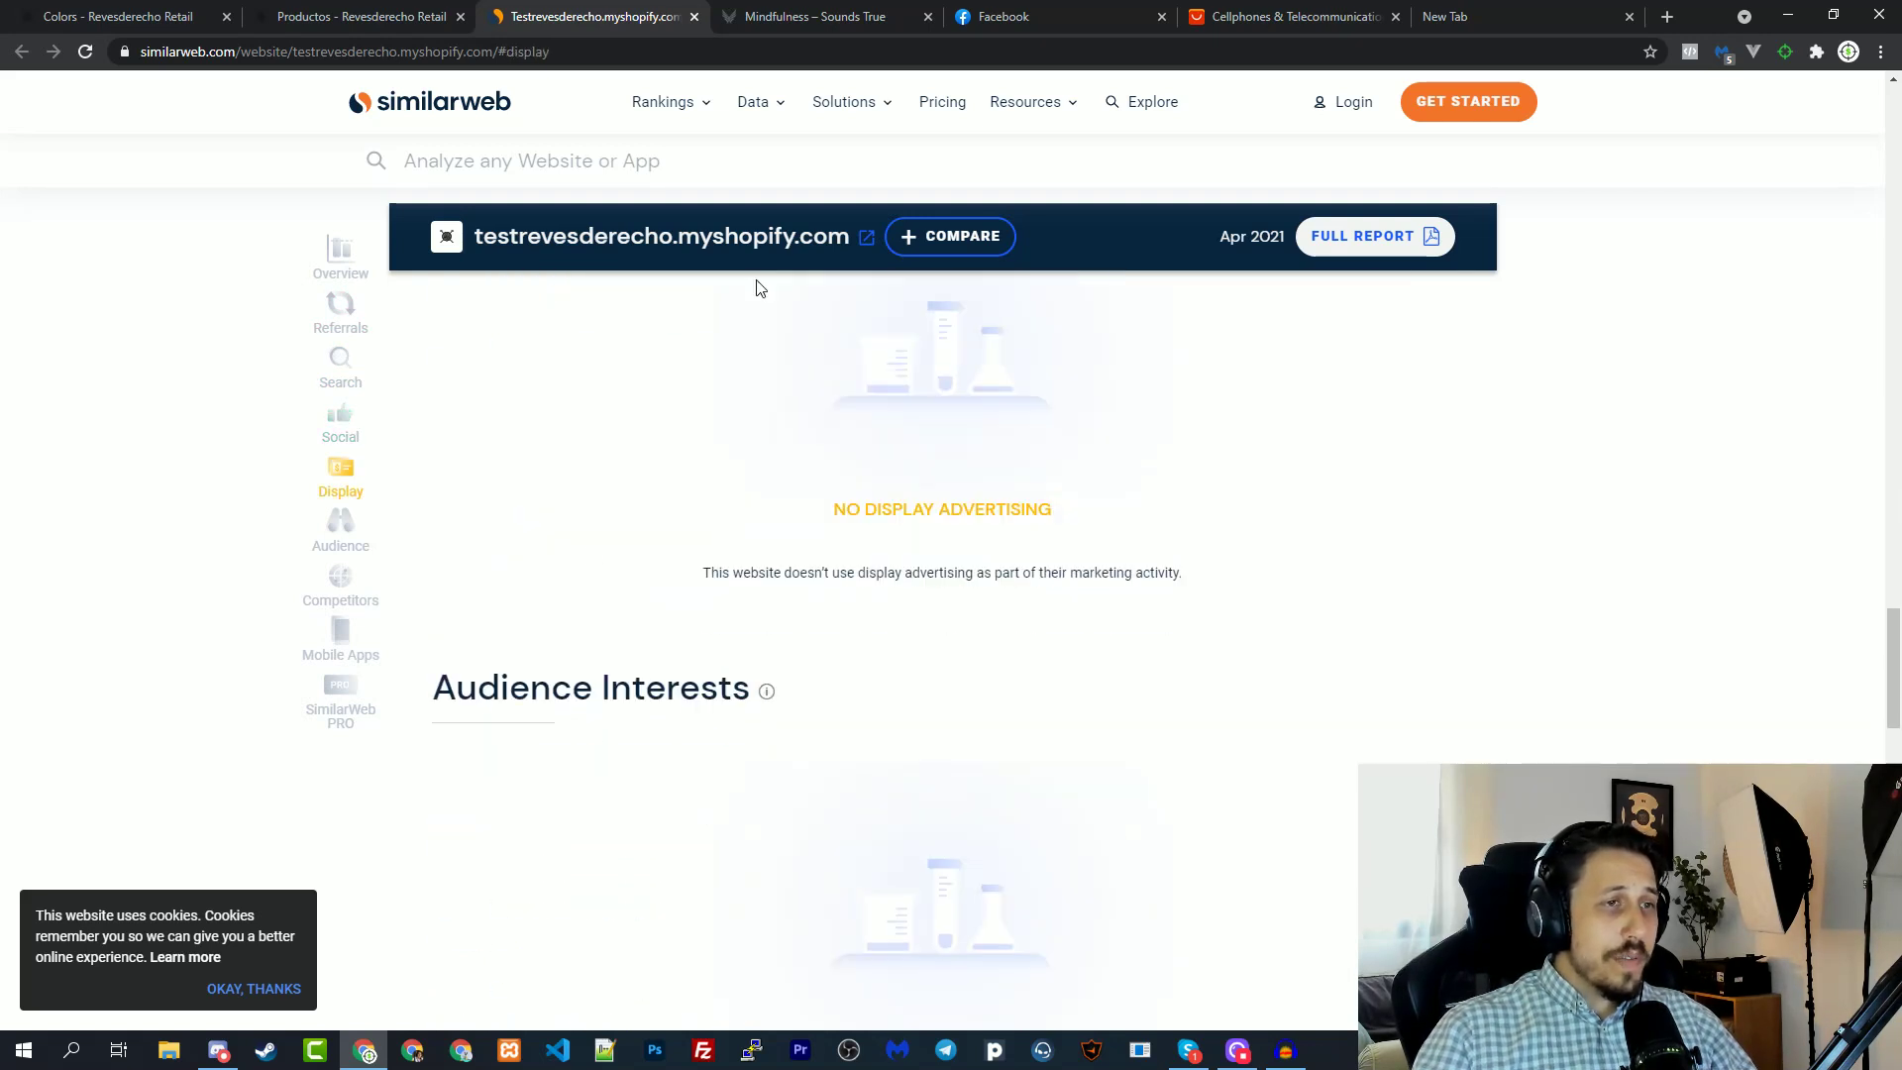
pyautogui.scroll(-15, 756, 288)
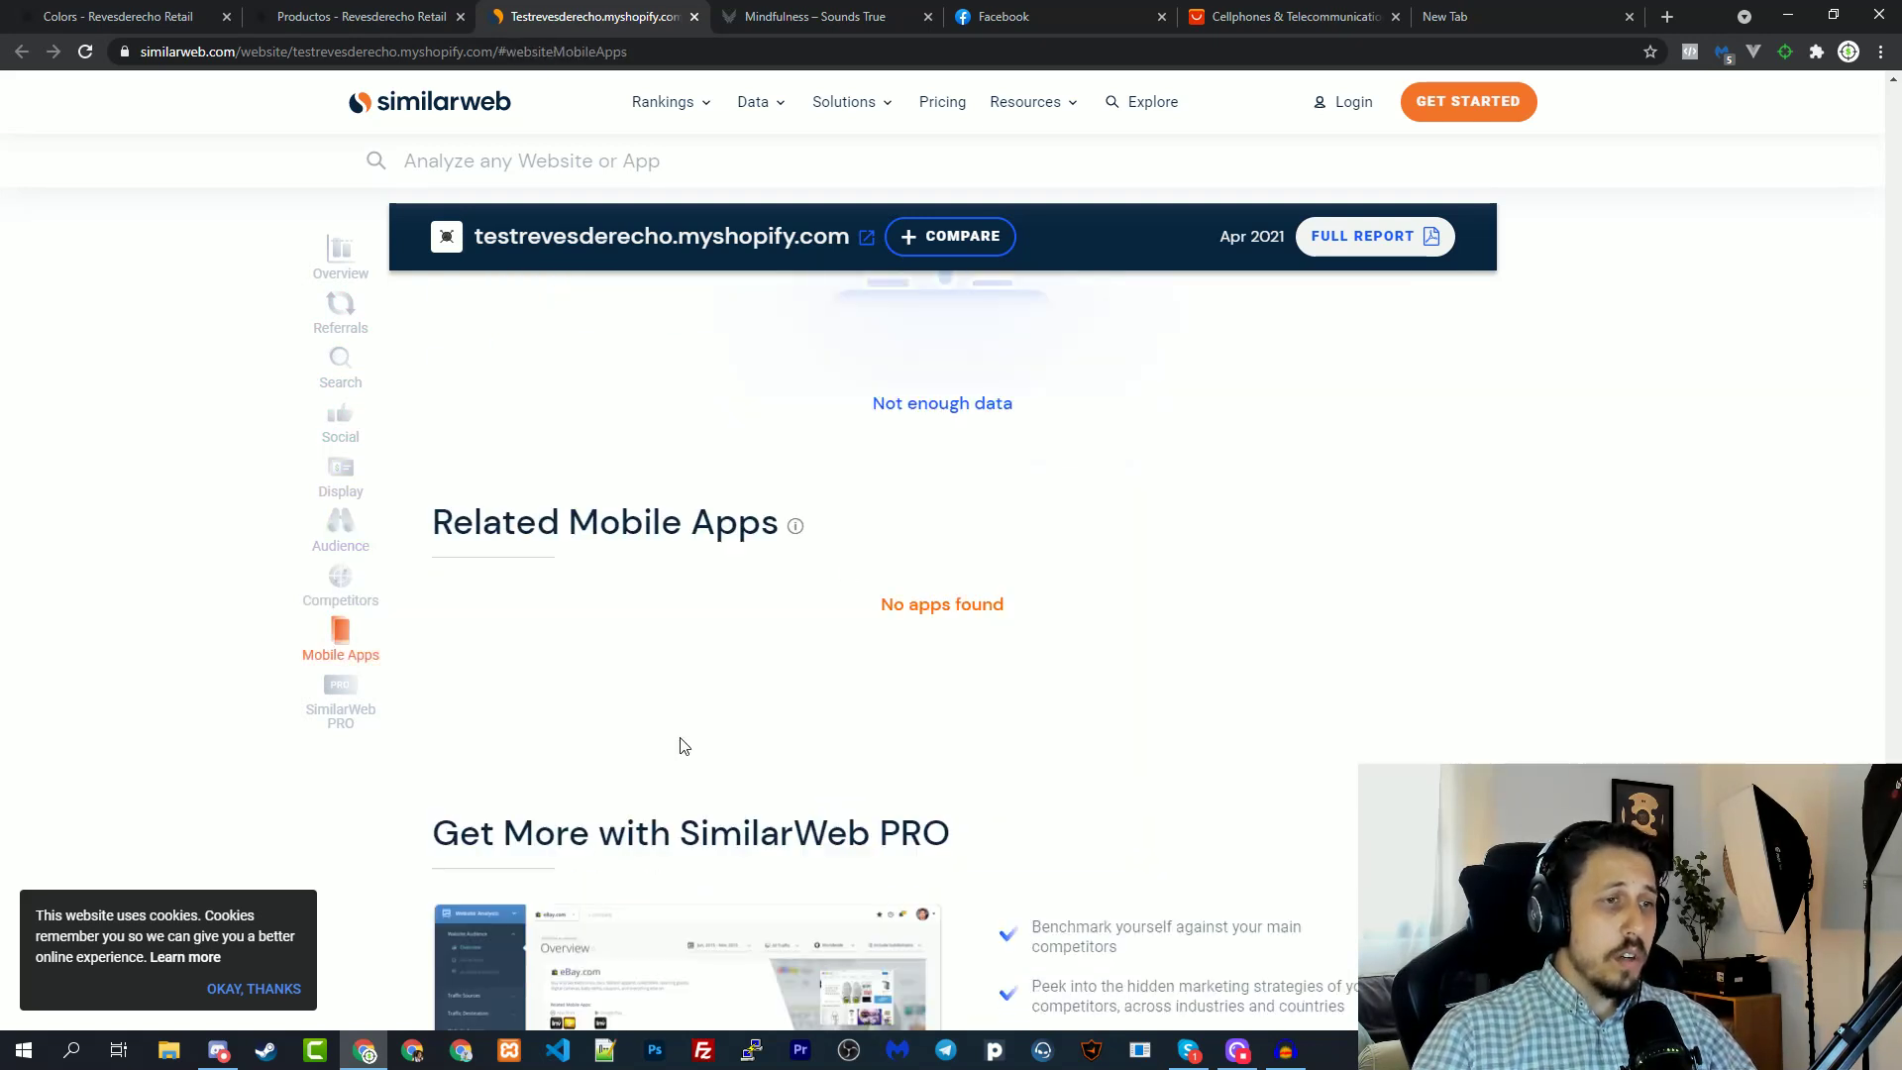
pyautogui.scroll(20, 735, 700)
pyautogui.scroll(12, 639, 586)
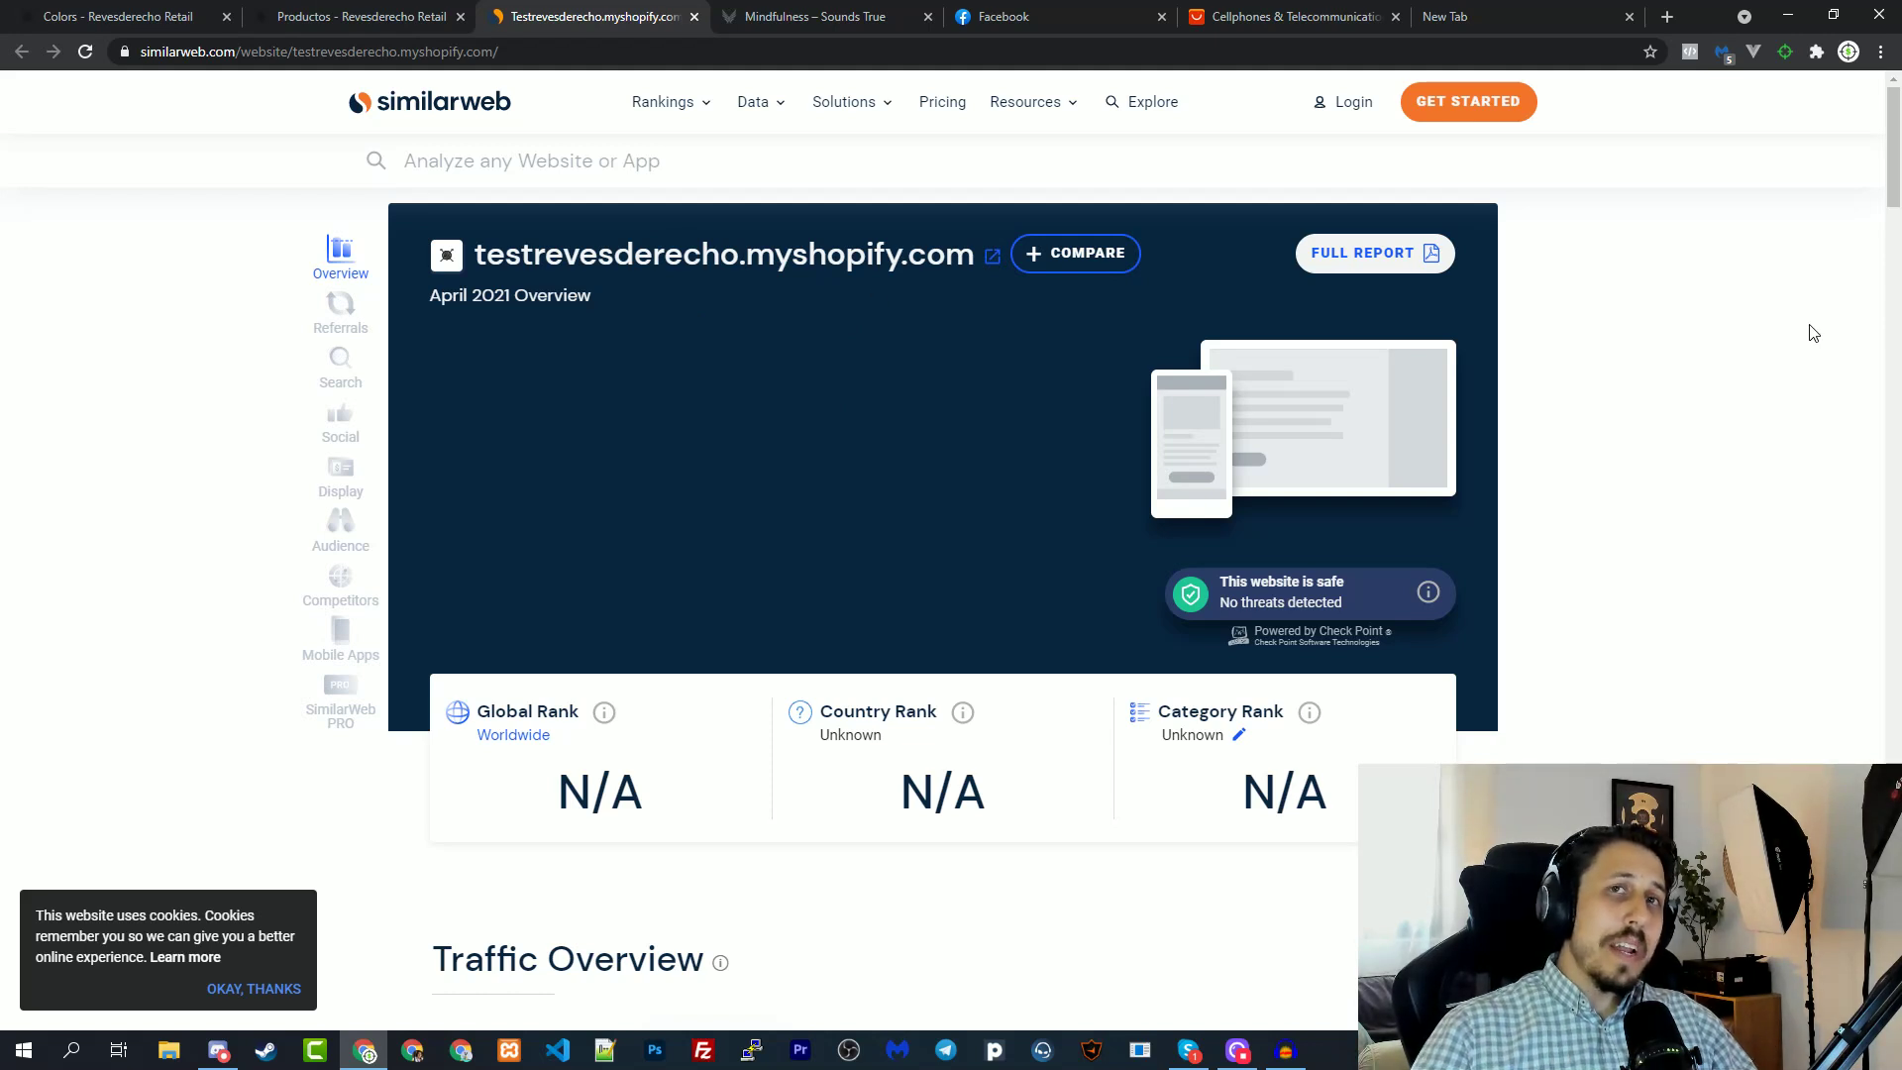
# Return to the Revesderecho products page, open all its Facebook ads through Ecomhunt and review the ads in the Ad Library.
pyautogui.click(396, 14)
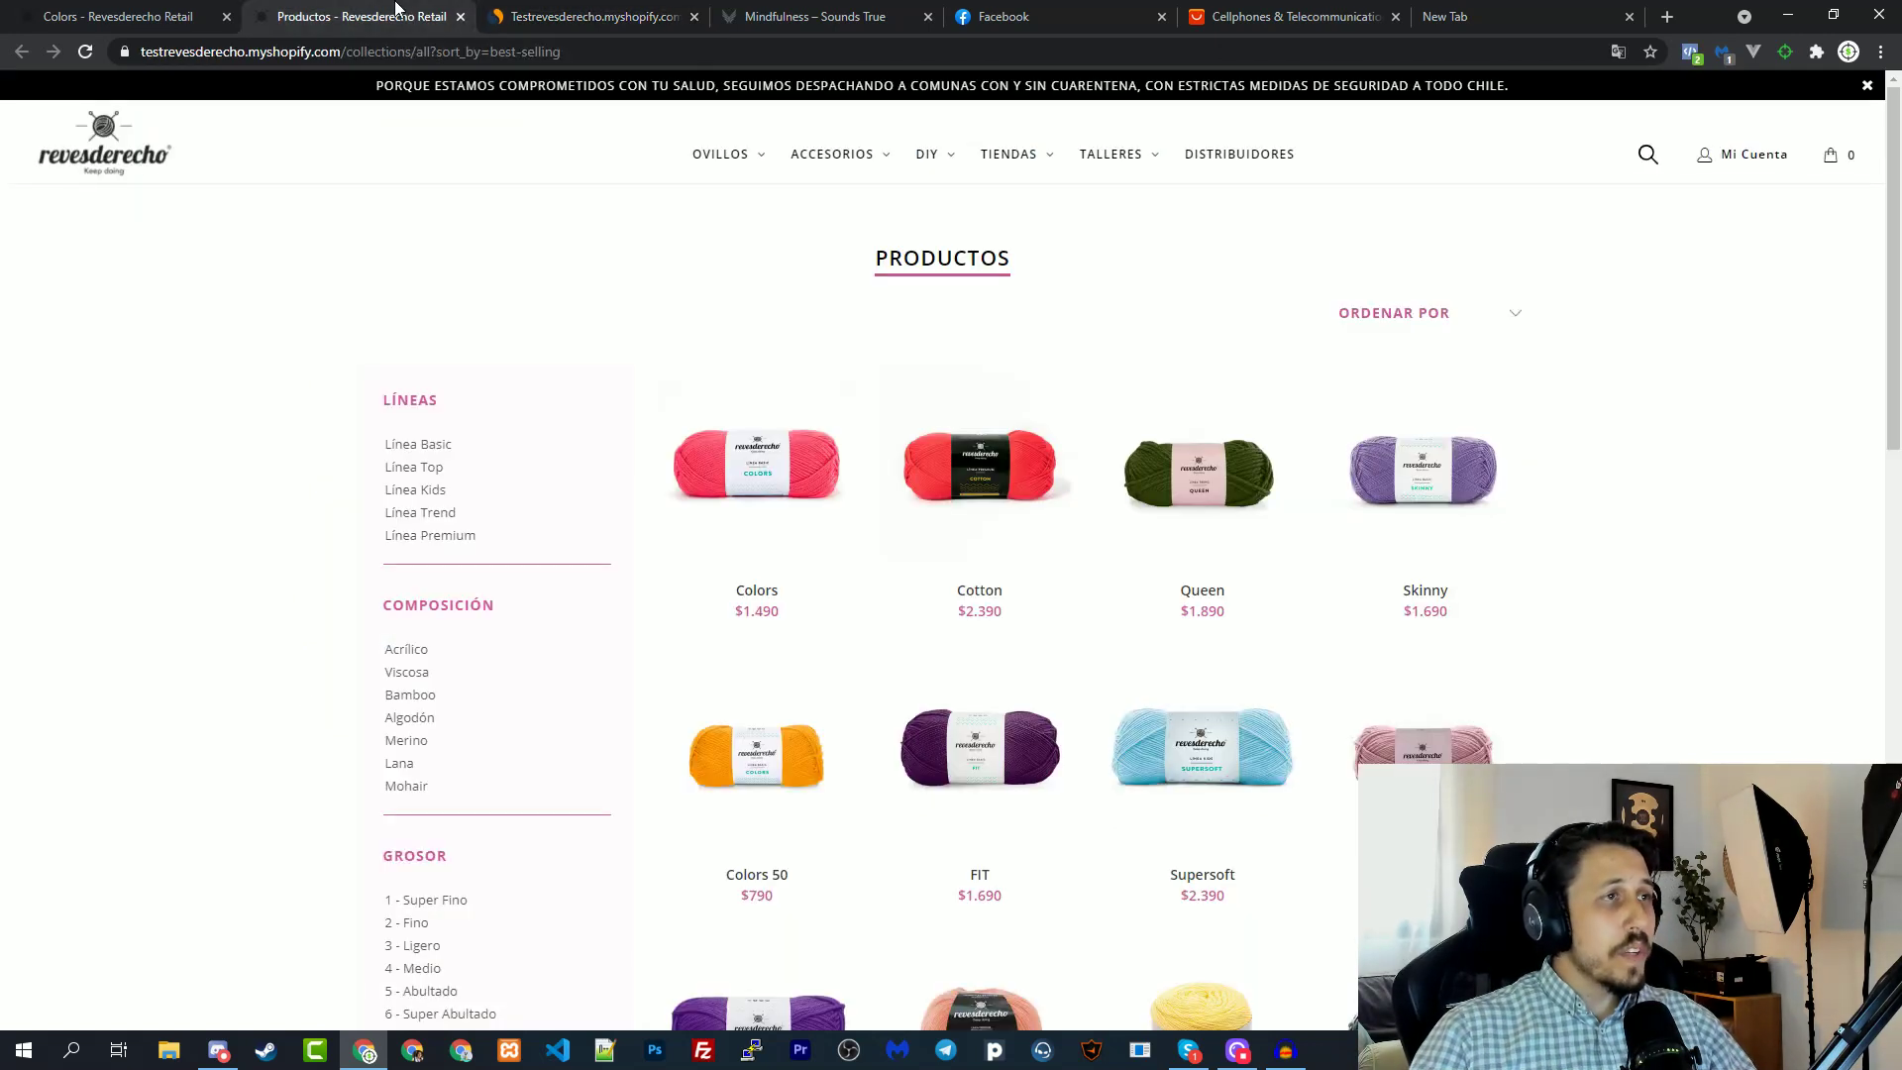
pyautogui.click(1787, 51)
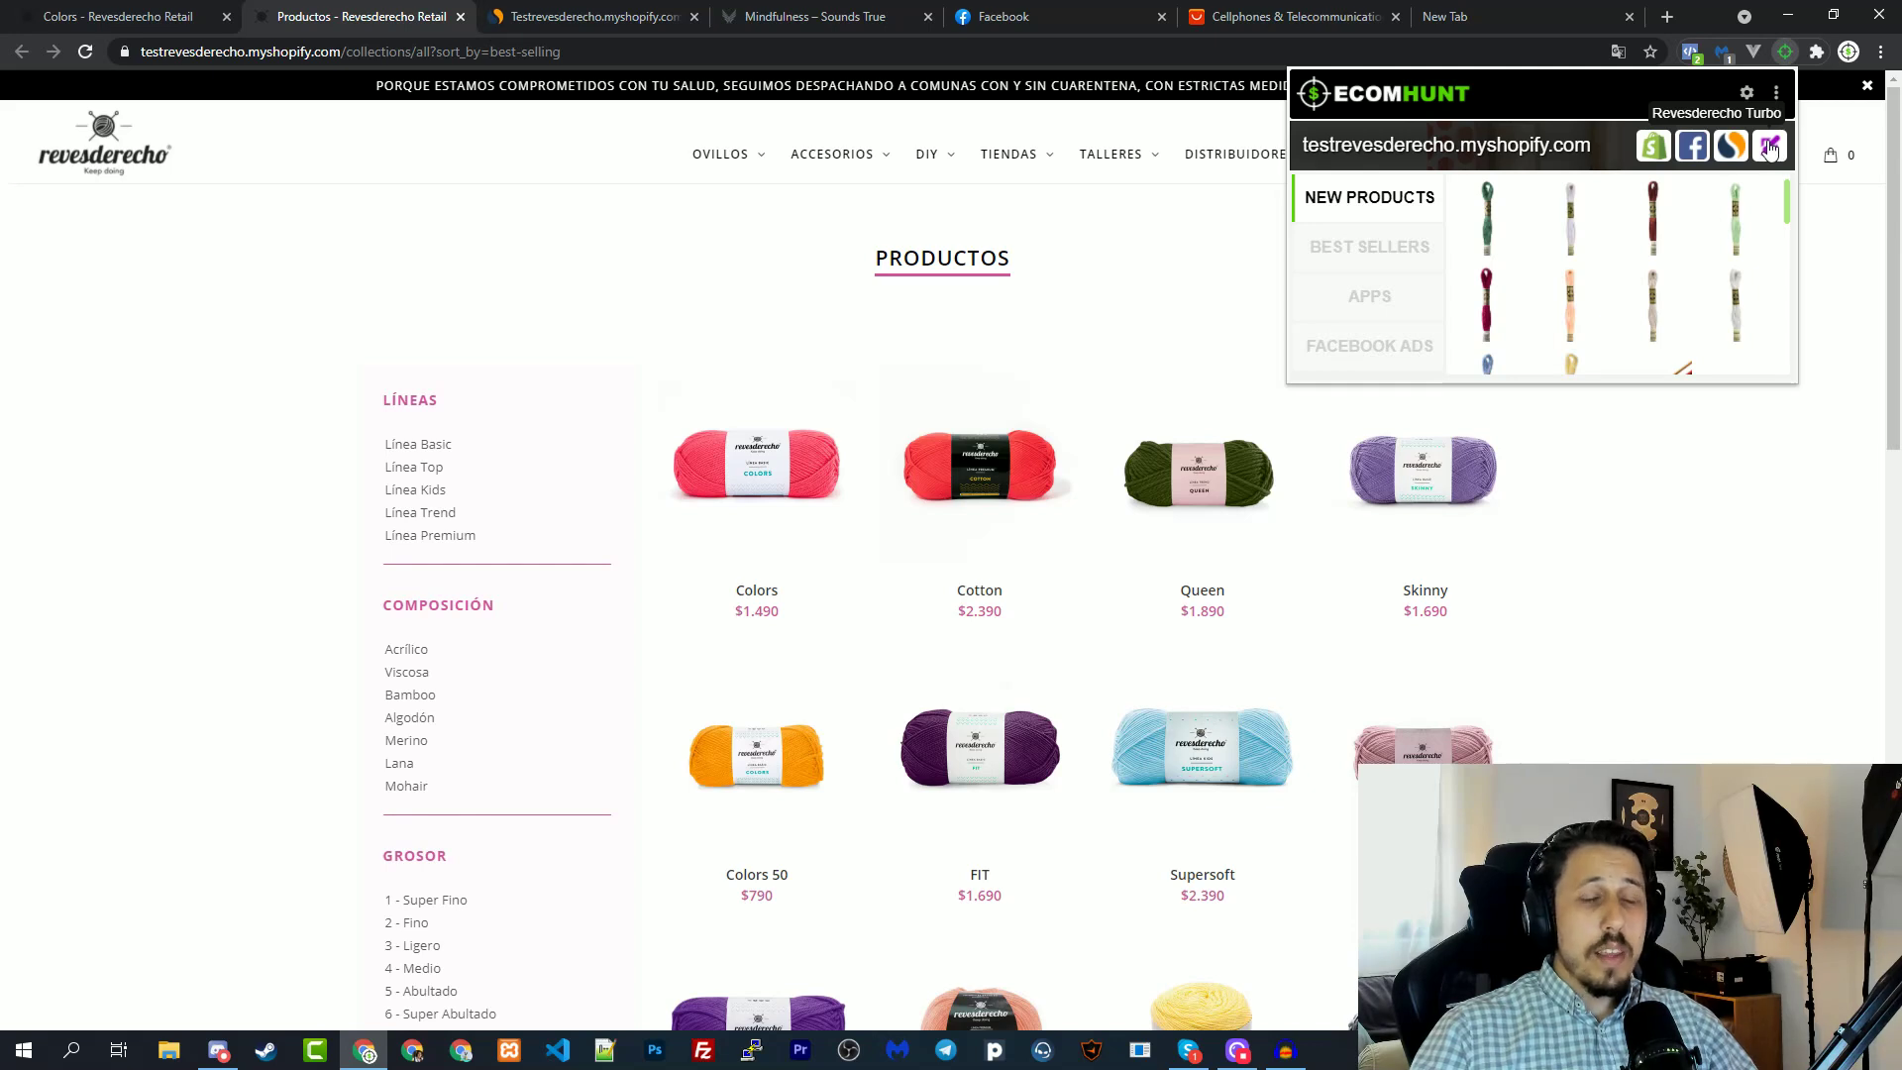
pyautogui.click(1381, 359)
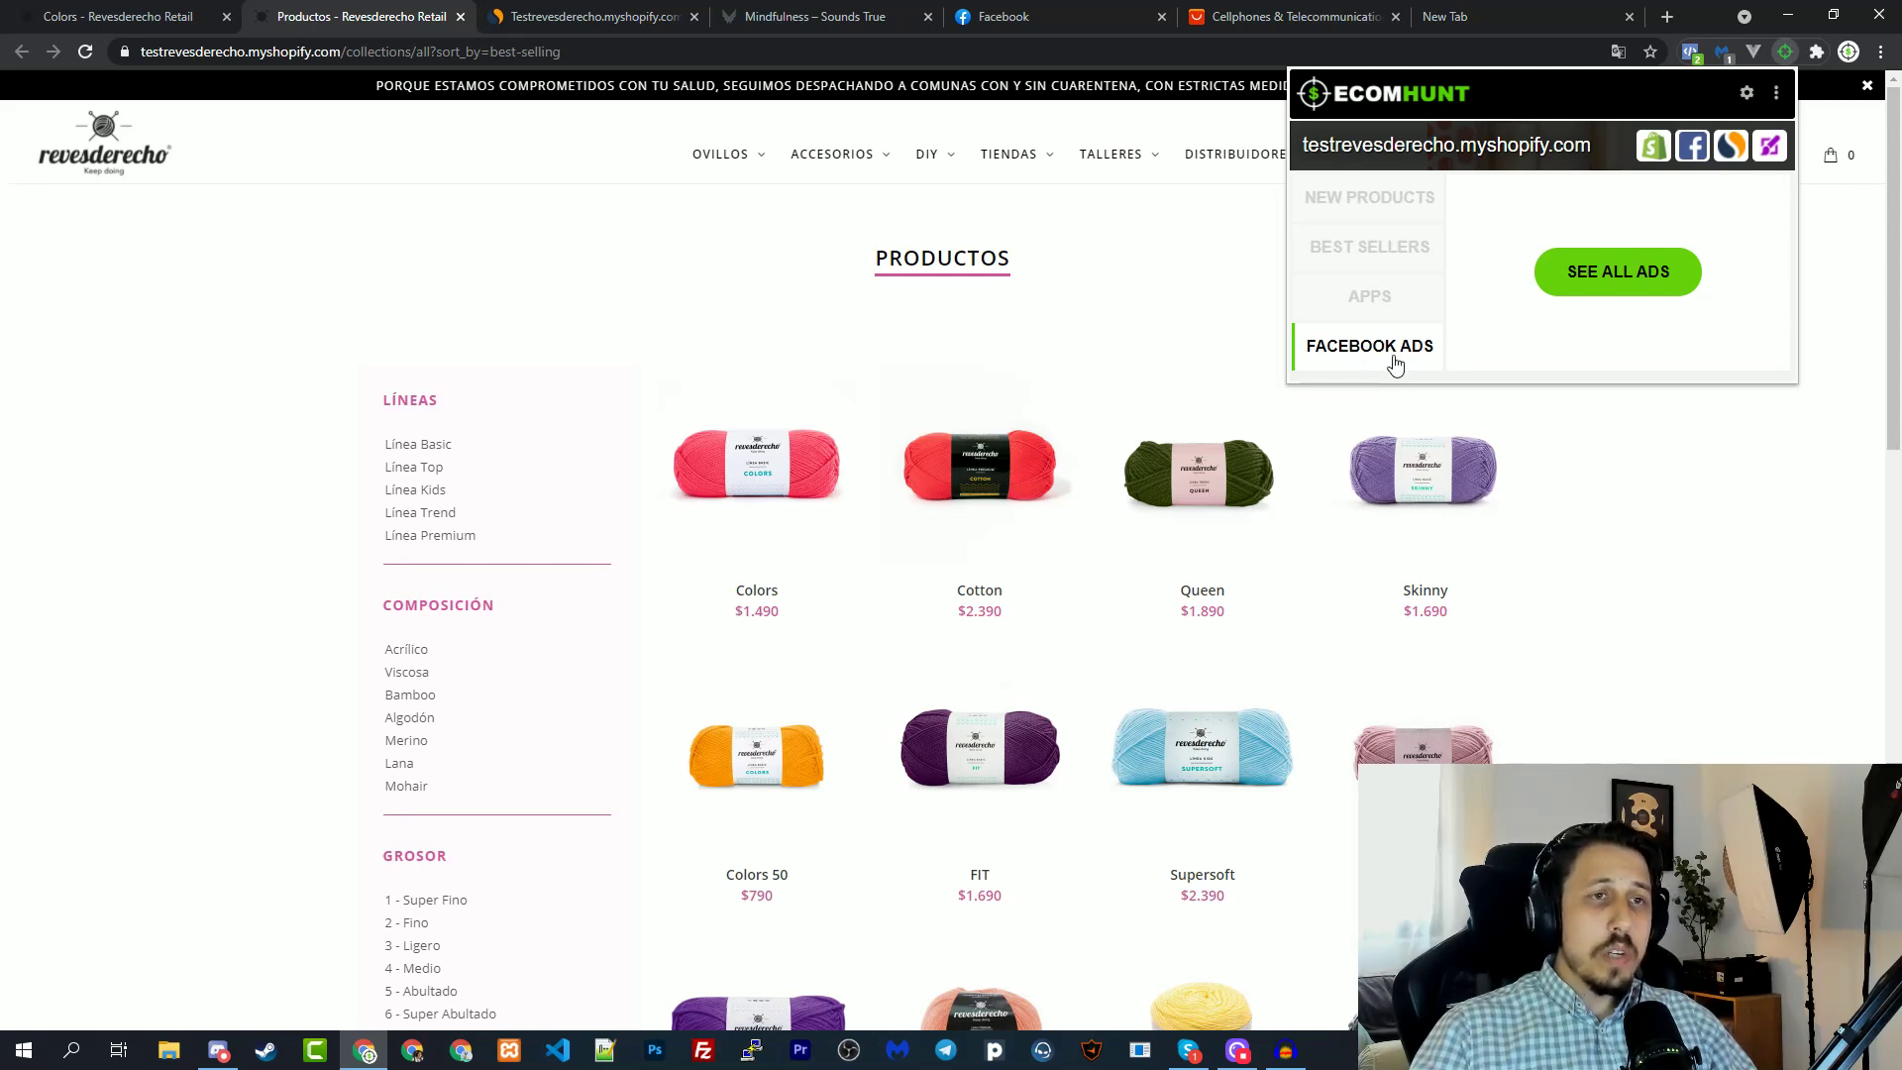
pyautogui.click(1635, 276)
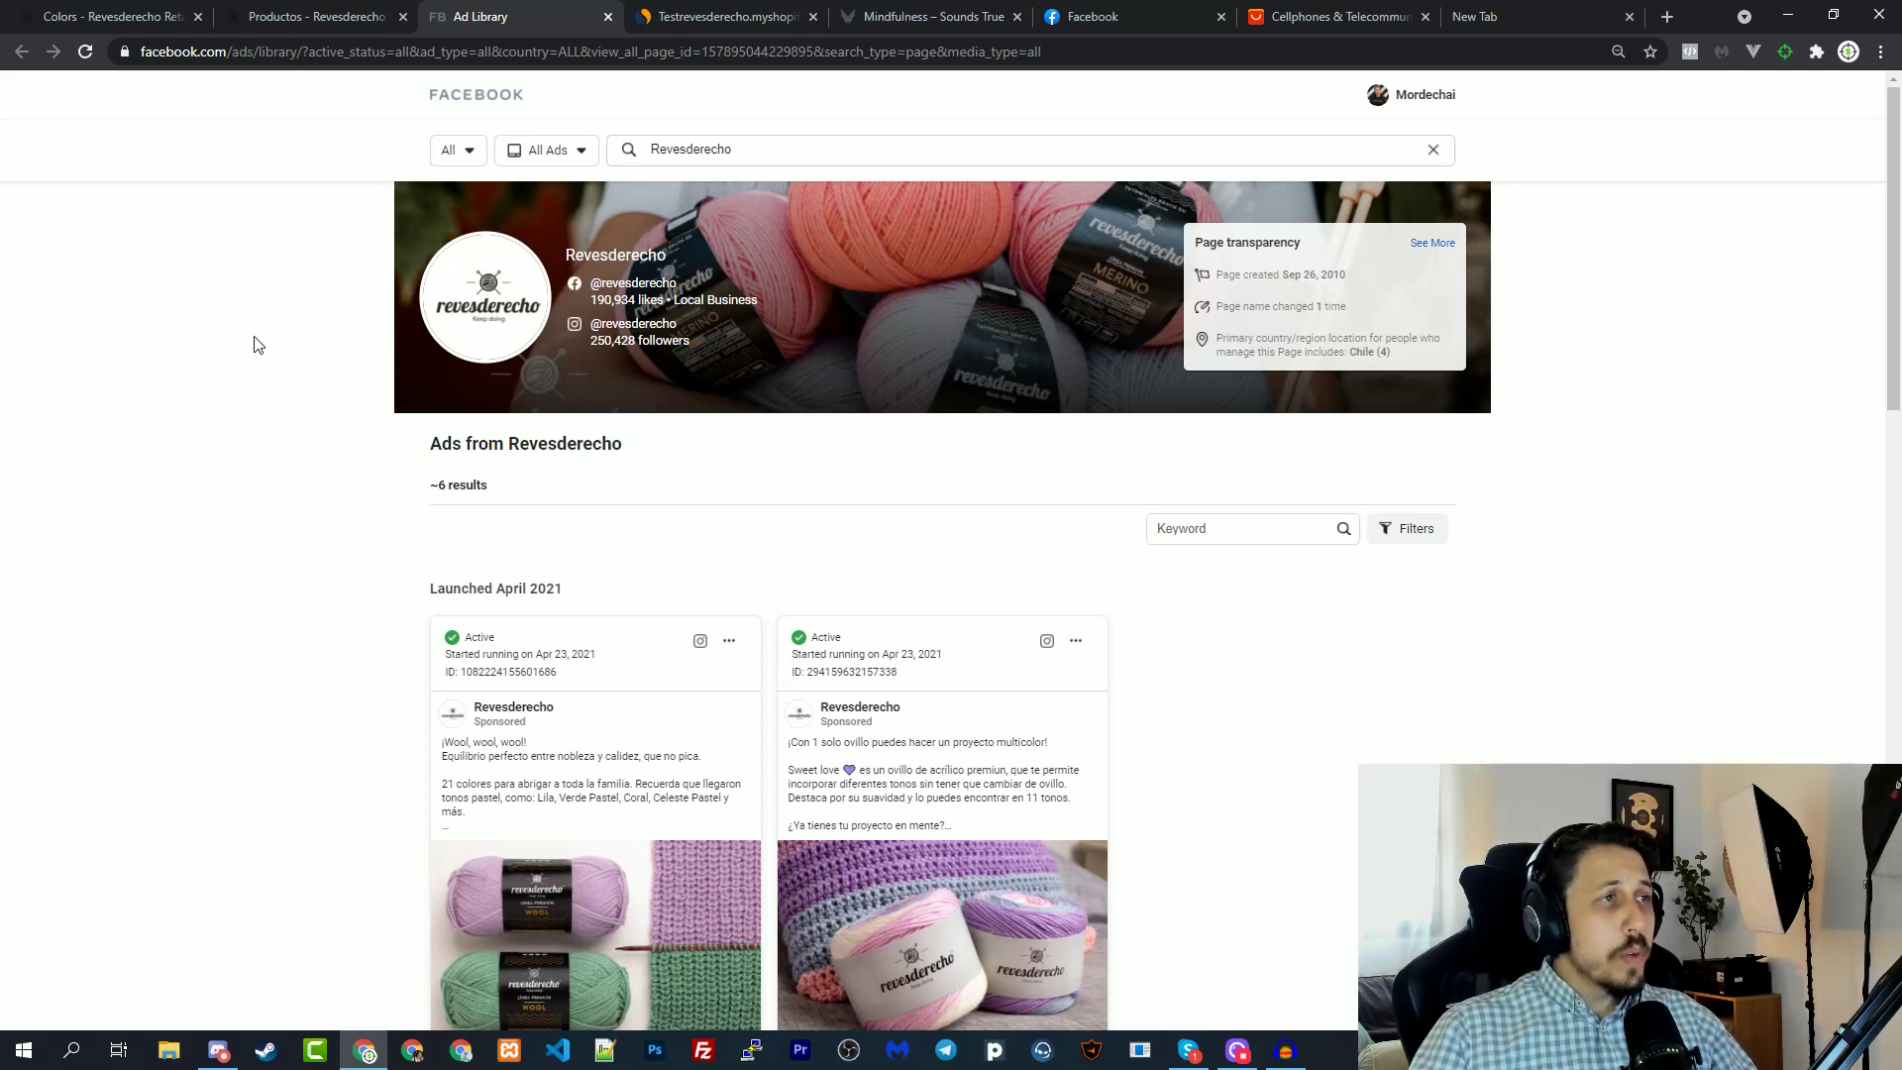
pyautogui.scroll(-3, 226, 337)
pyautogui.scroll(-15, 978, 616)
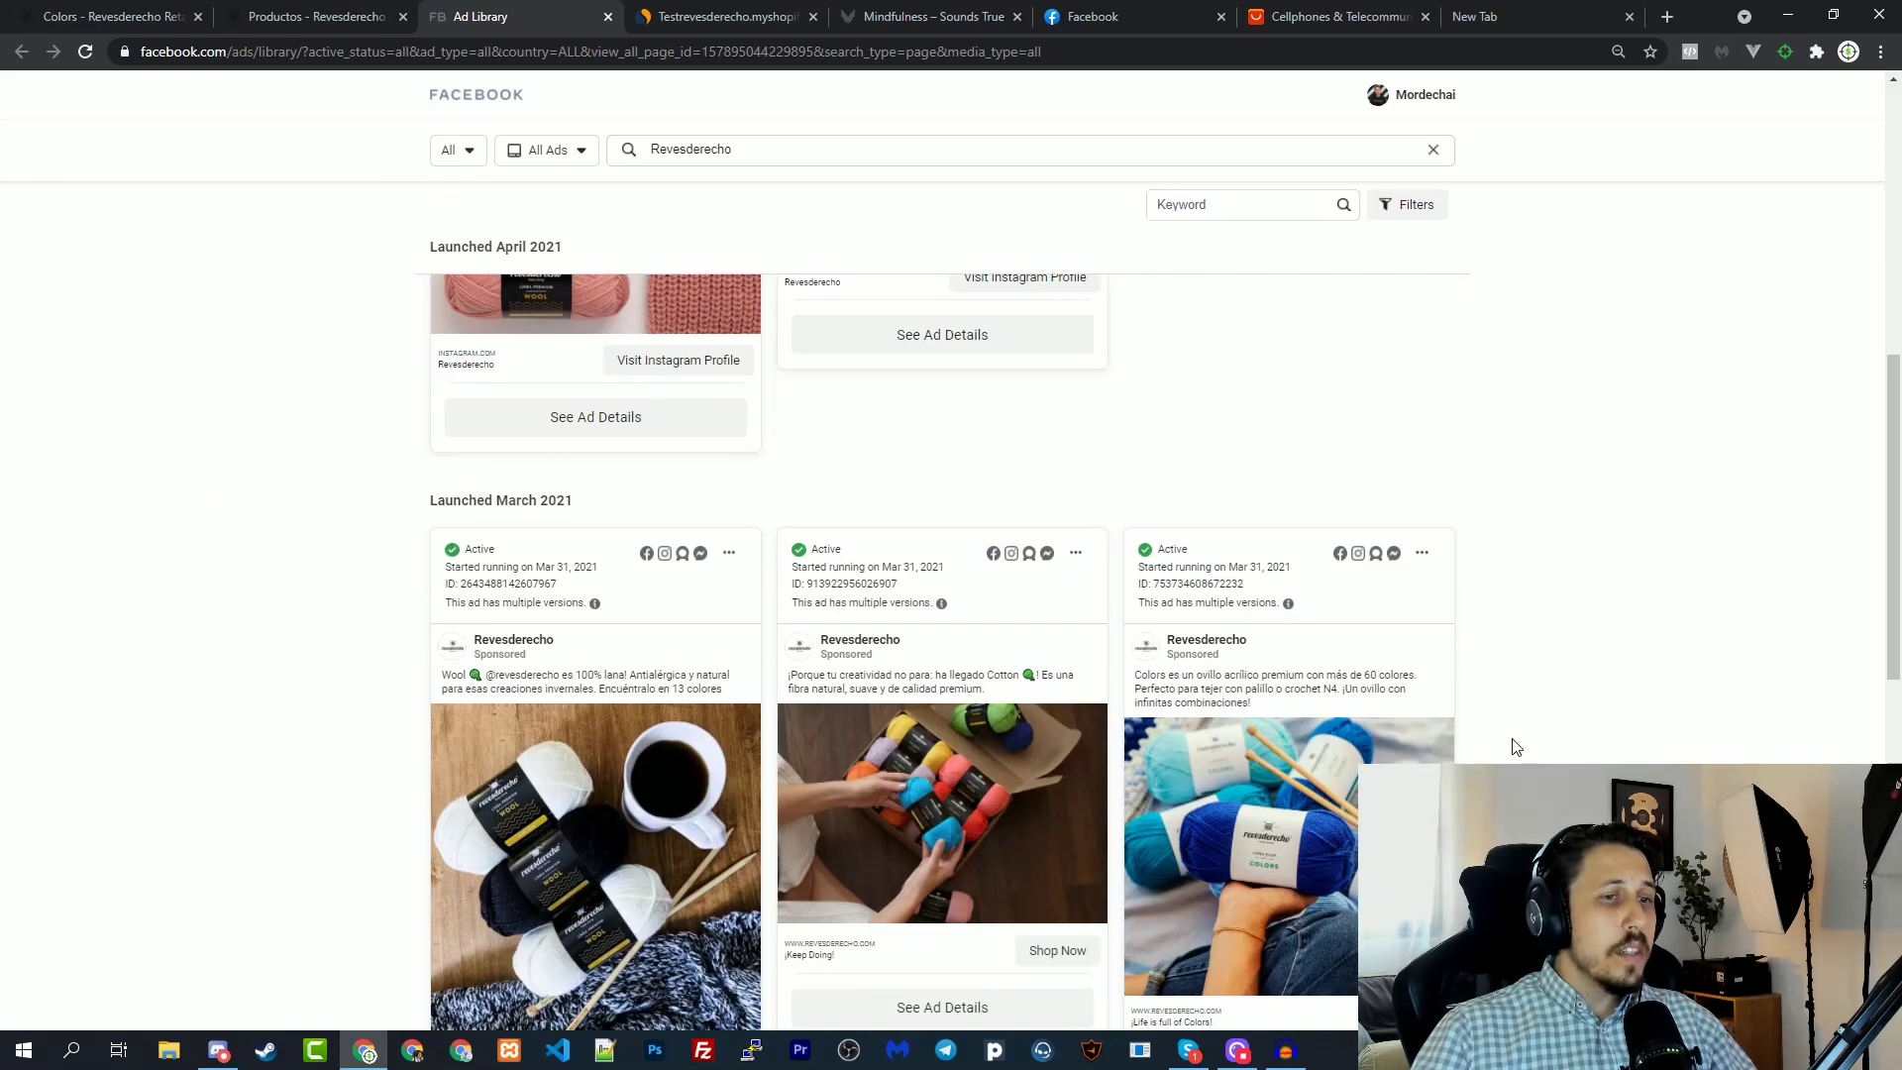
pyautogui.scroll(15, 1100, 709)
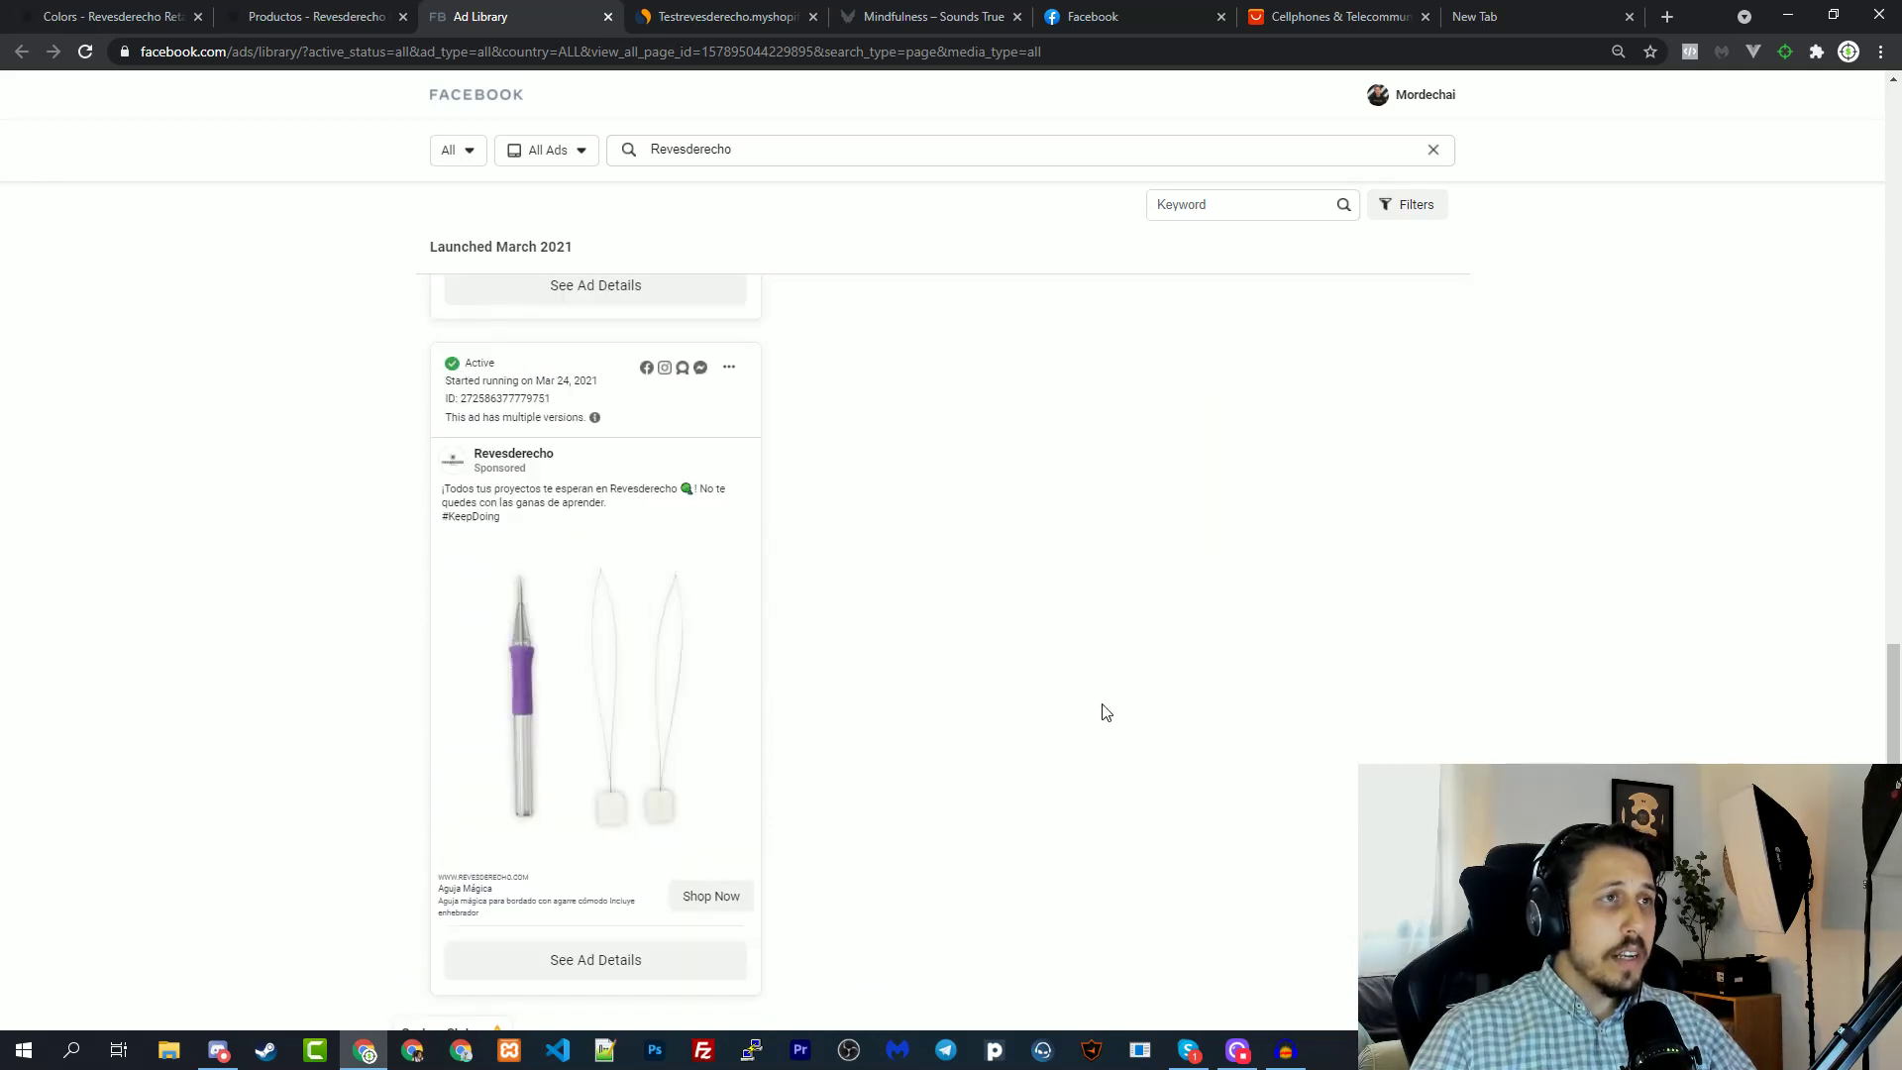
# Reload the Sounds True Mindfulness product page, open all the store's Facebook ads through Ecomhunt and review them in the Ad Library.
pyautogui.click(868, 17)
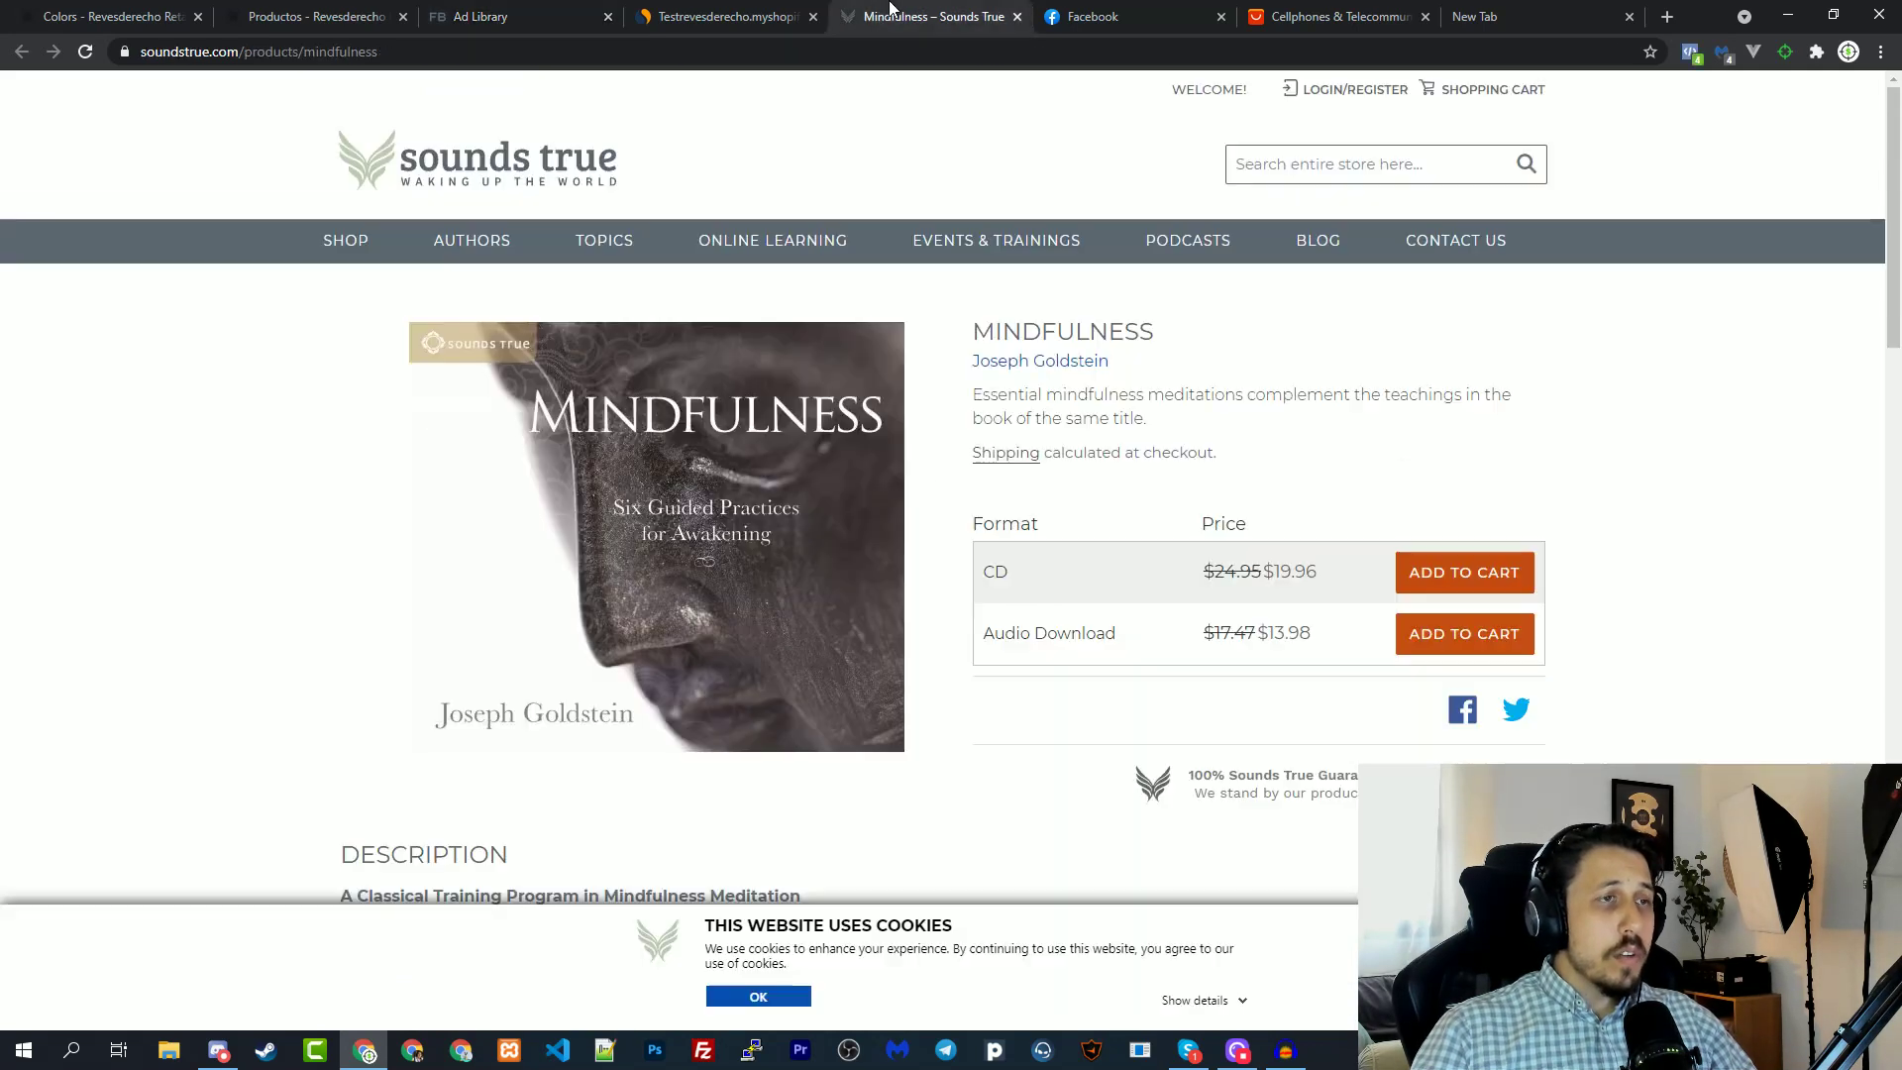
pyautogui.press('F5')
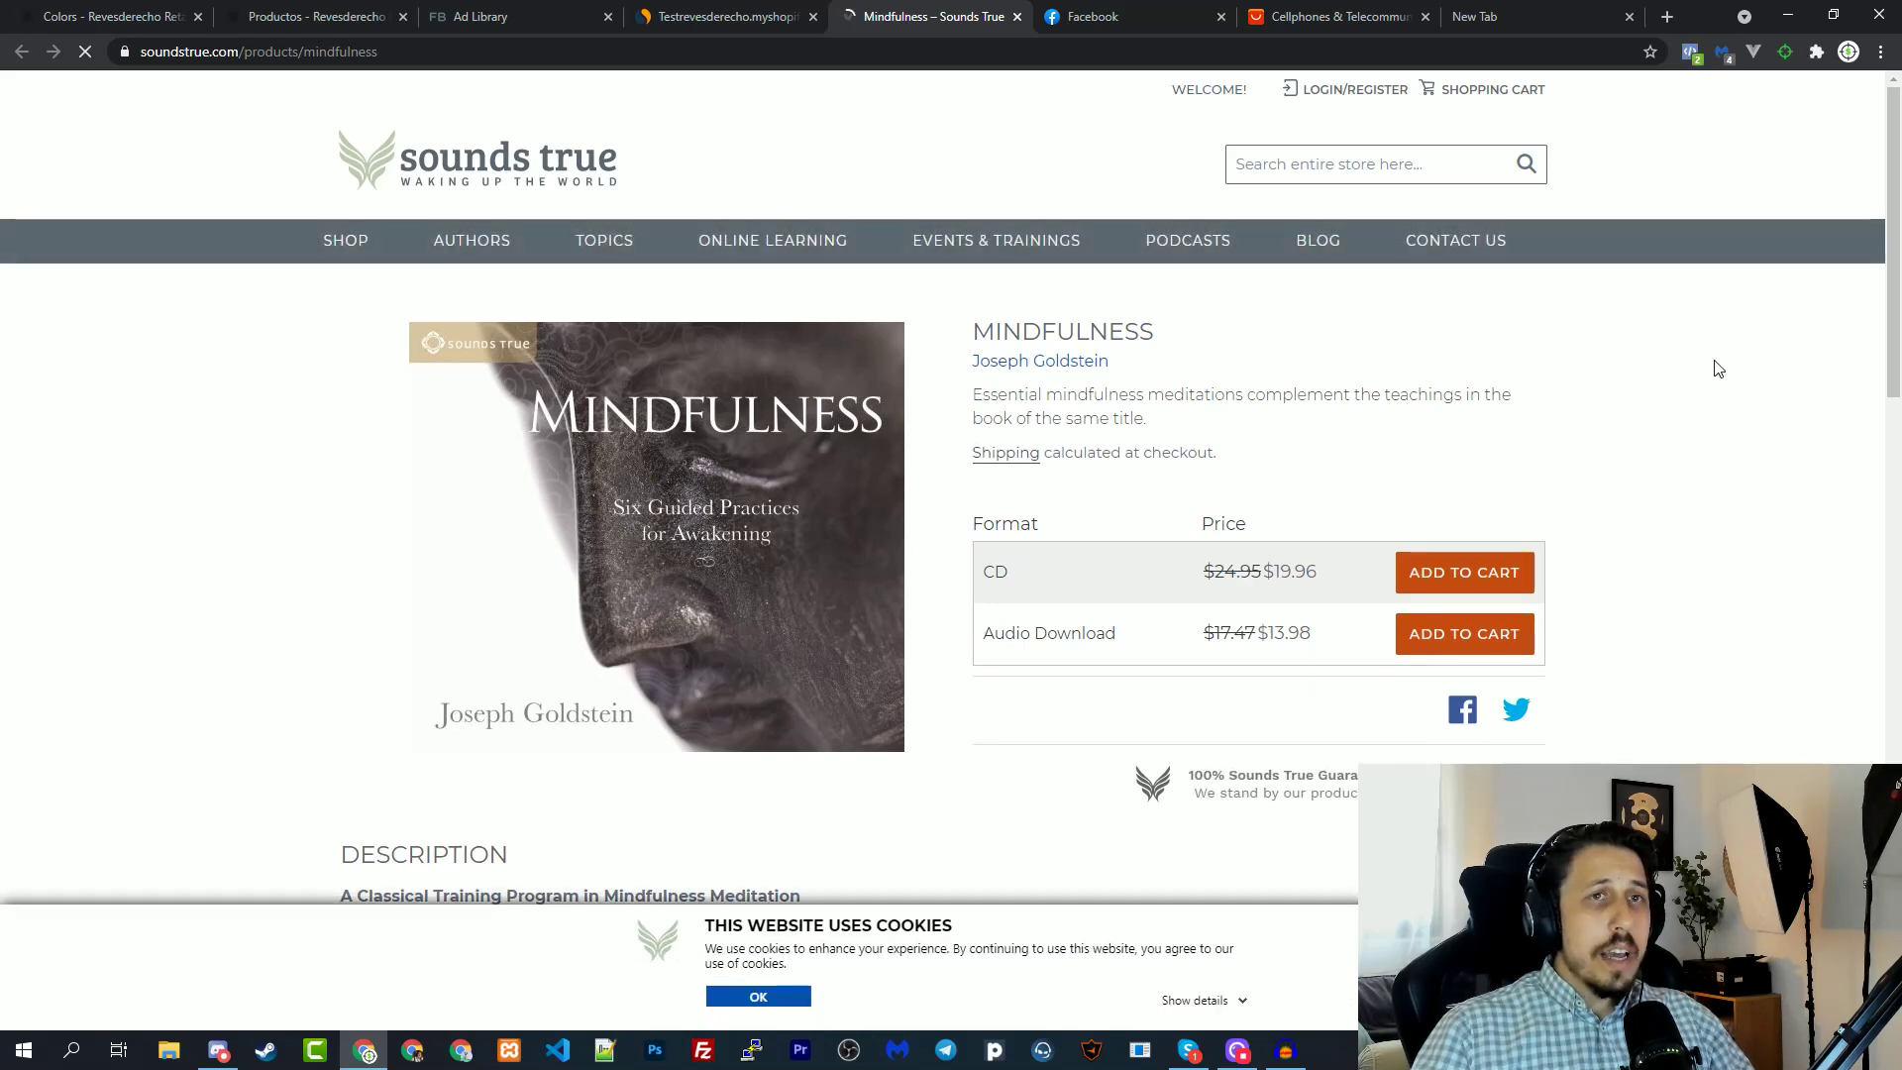
pyautogui.click(1784, 52)
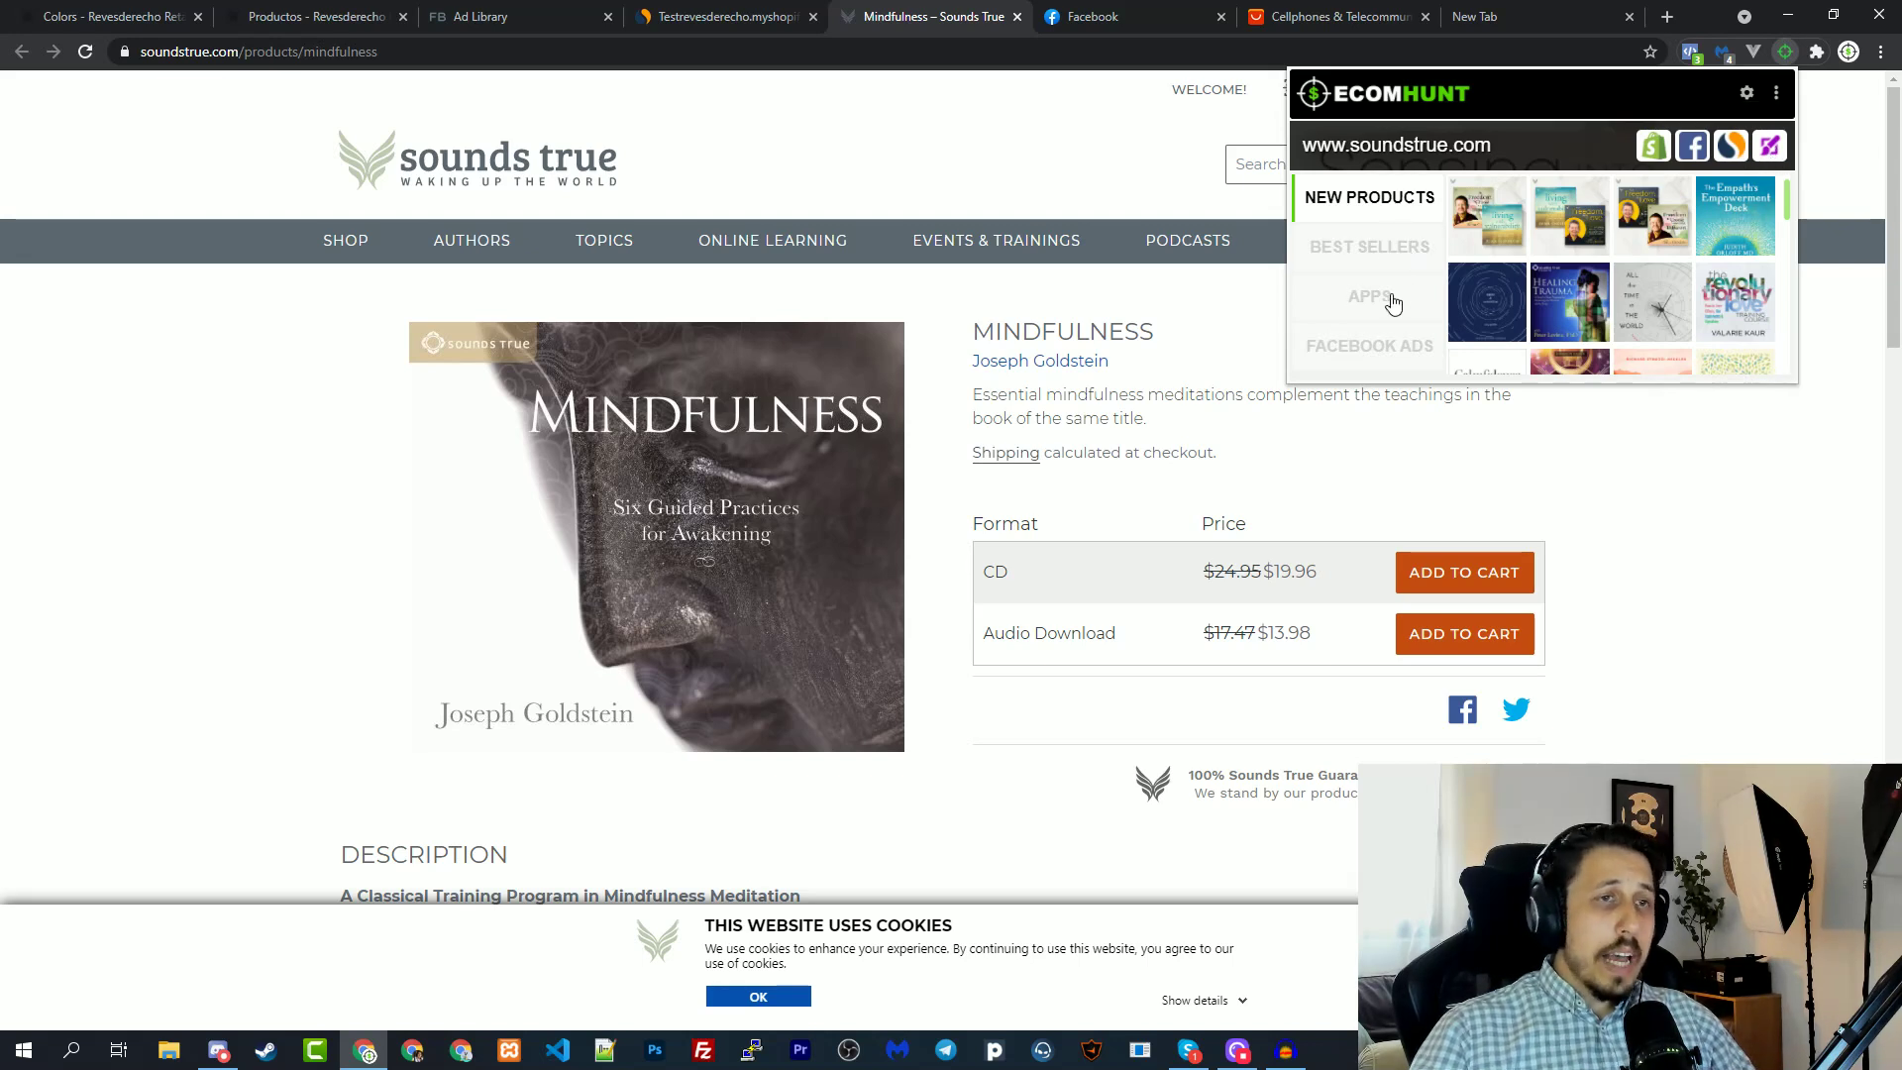
pyautogui.click(1385, 363)
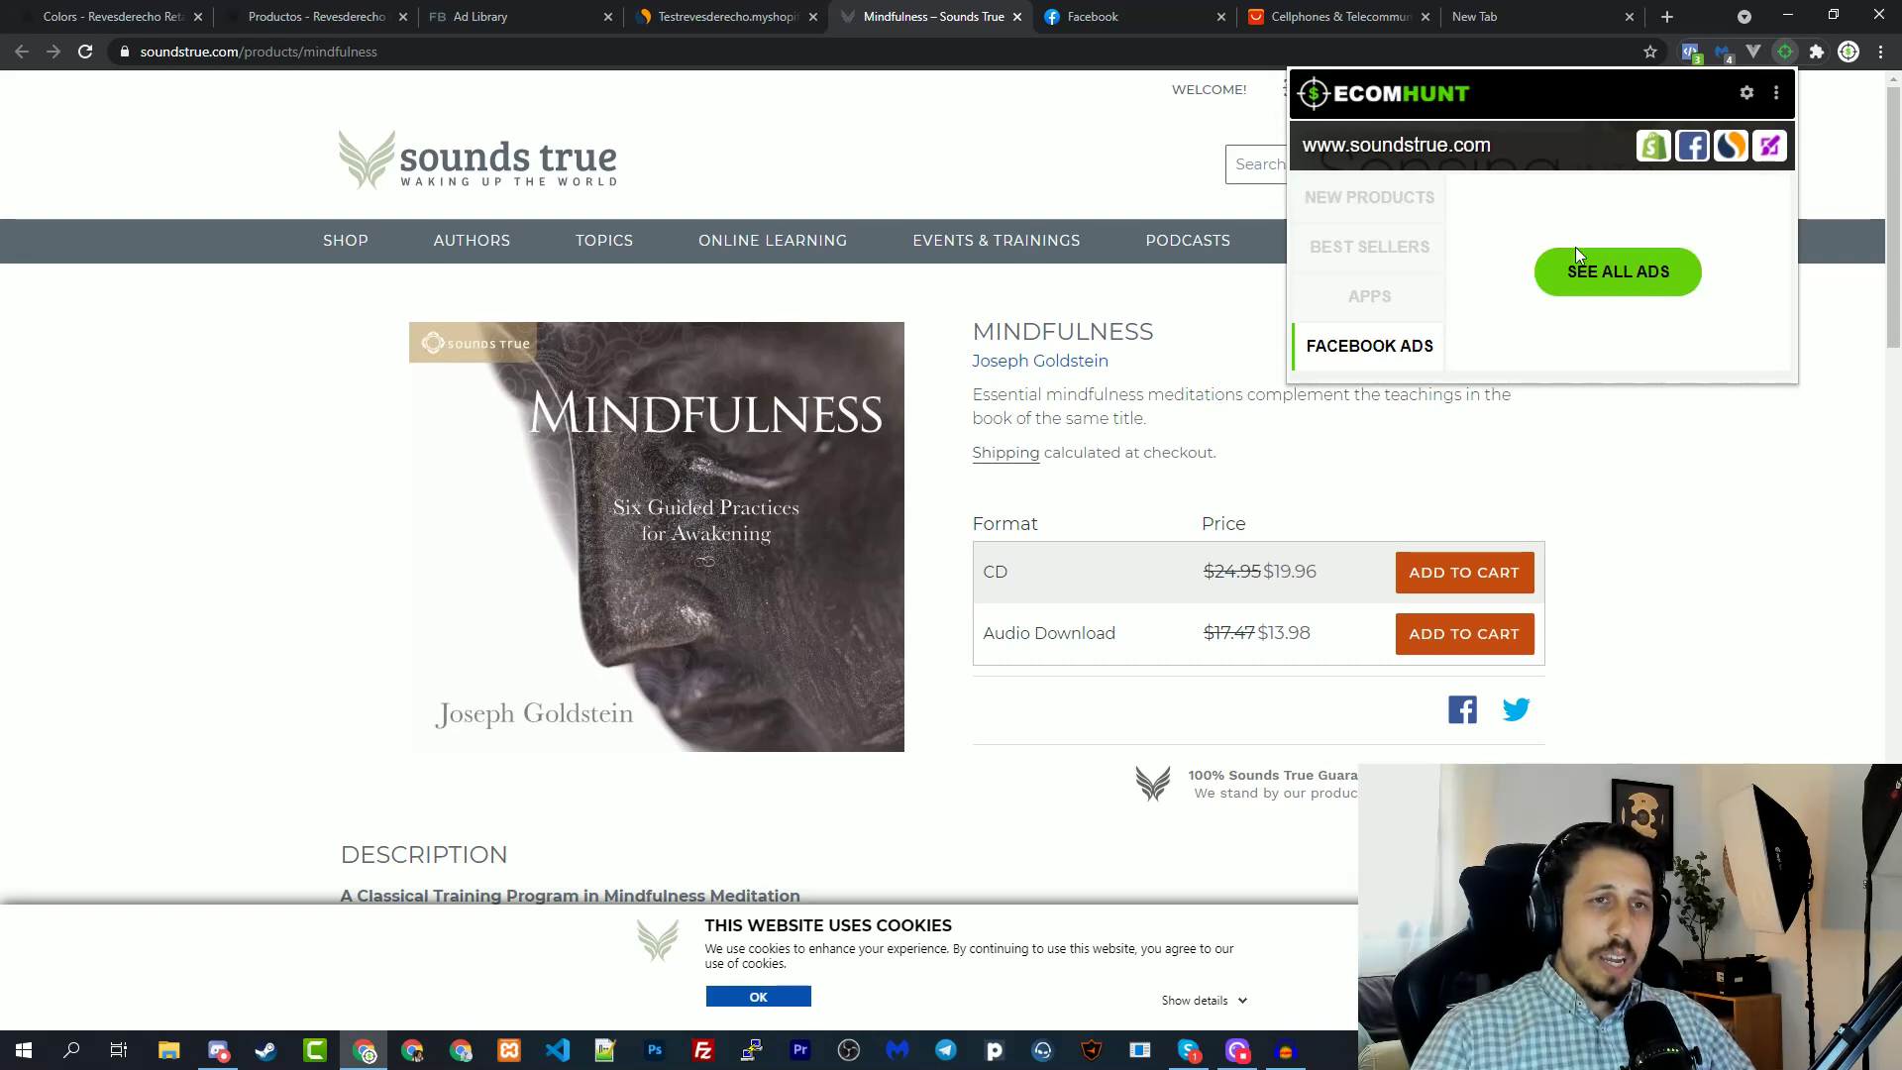
pyautogui.click(1618, 273)
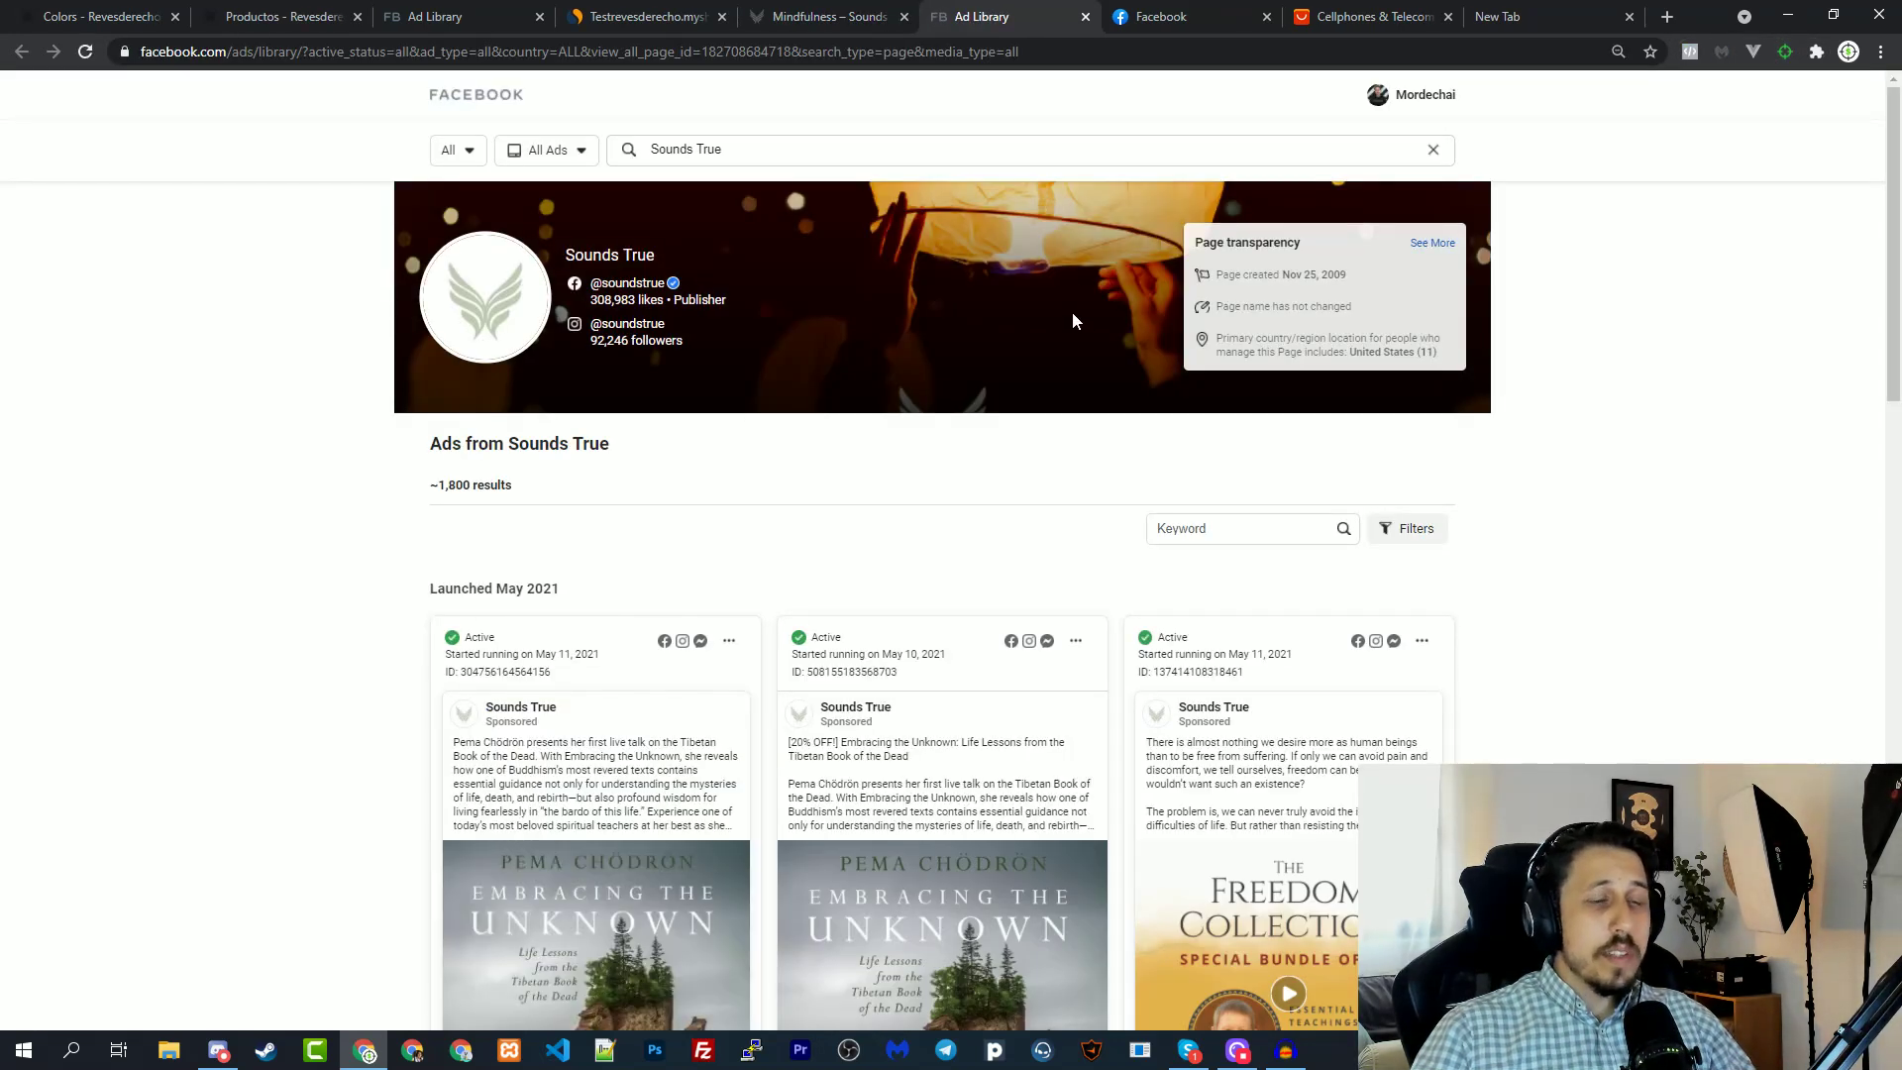
pyautogui.scroll(-10, 1073, 320)
pyautogui.scroll(-15, 684, 559)
pyautogui.scroll(-15, 610, 505)
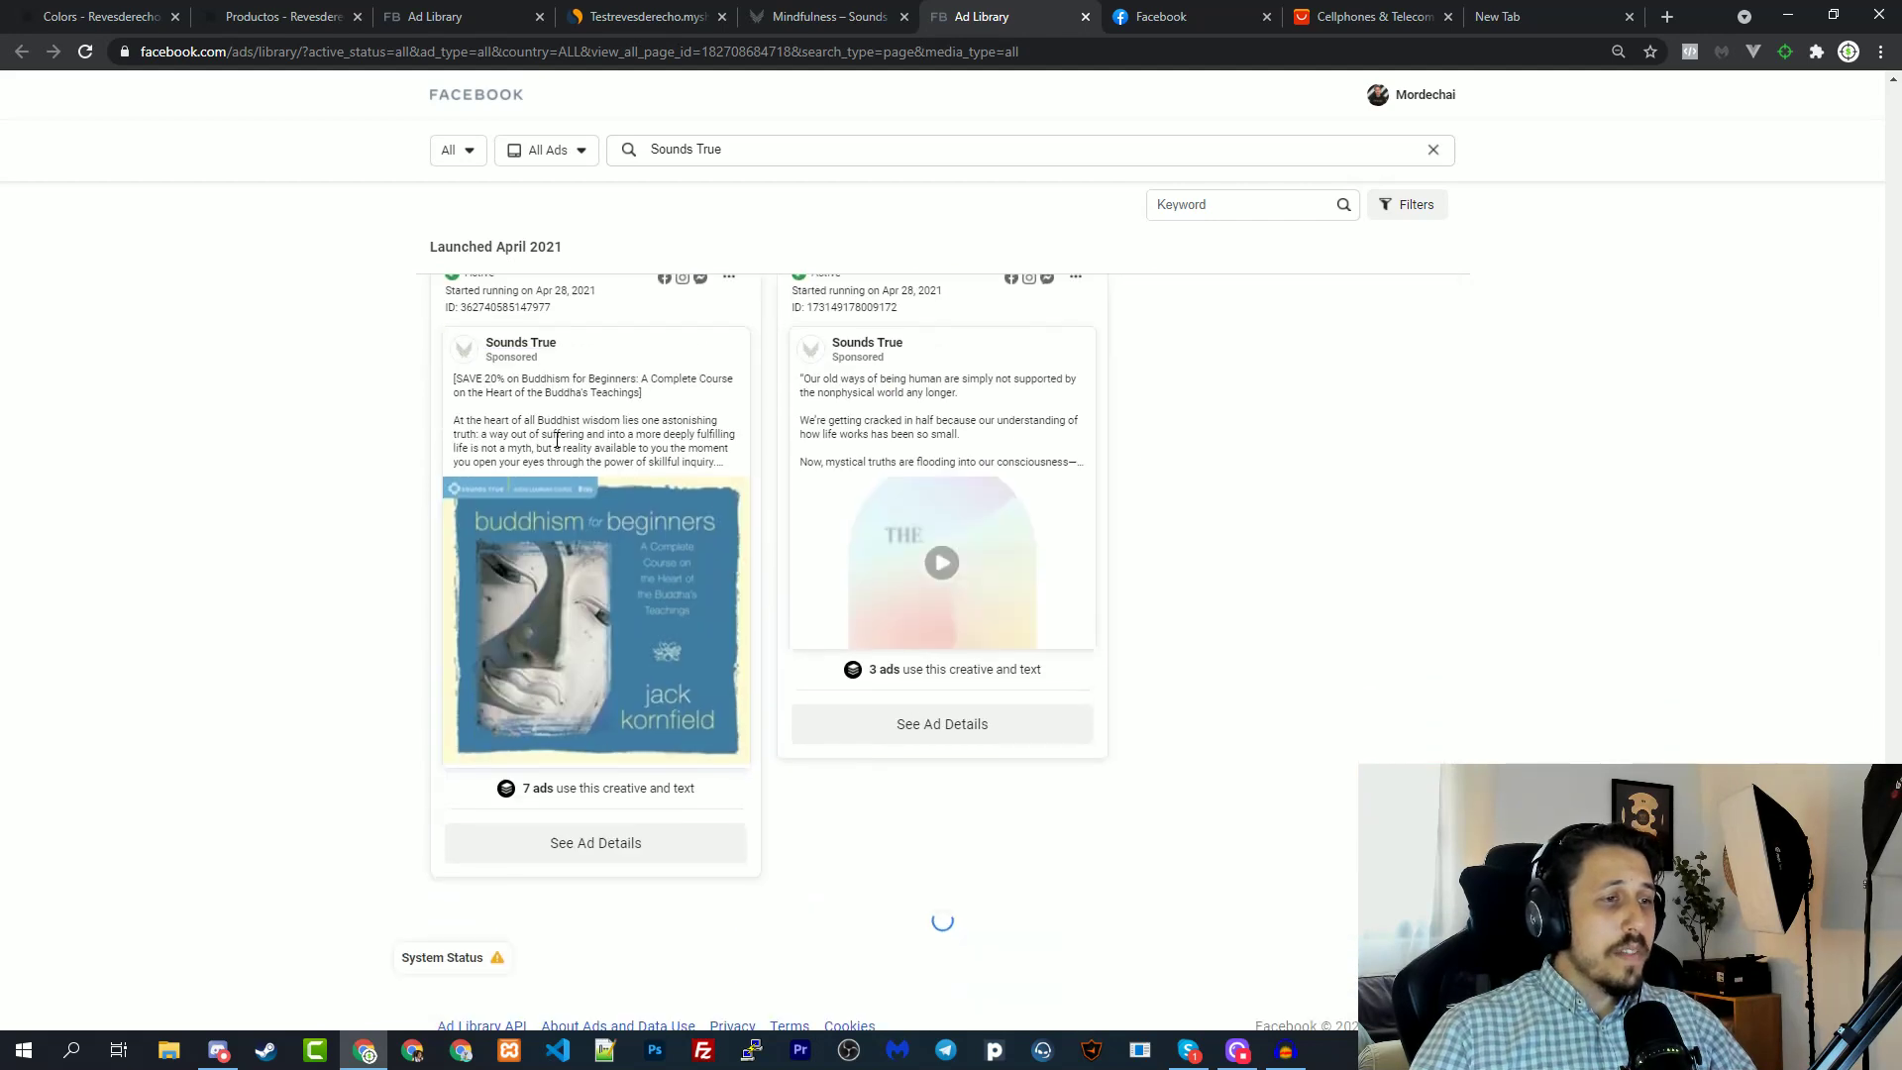
pyautogui.scroll(15, 535, 441)
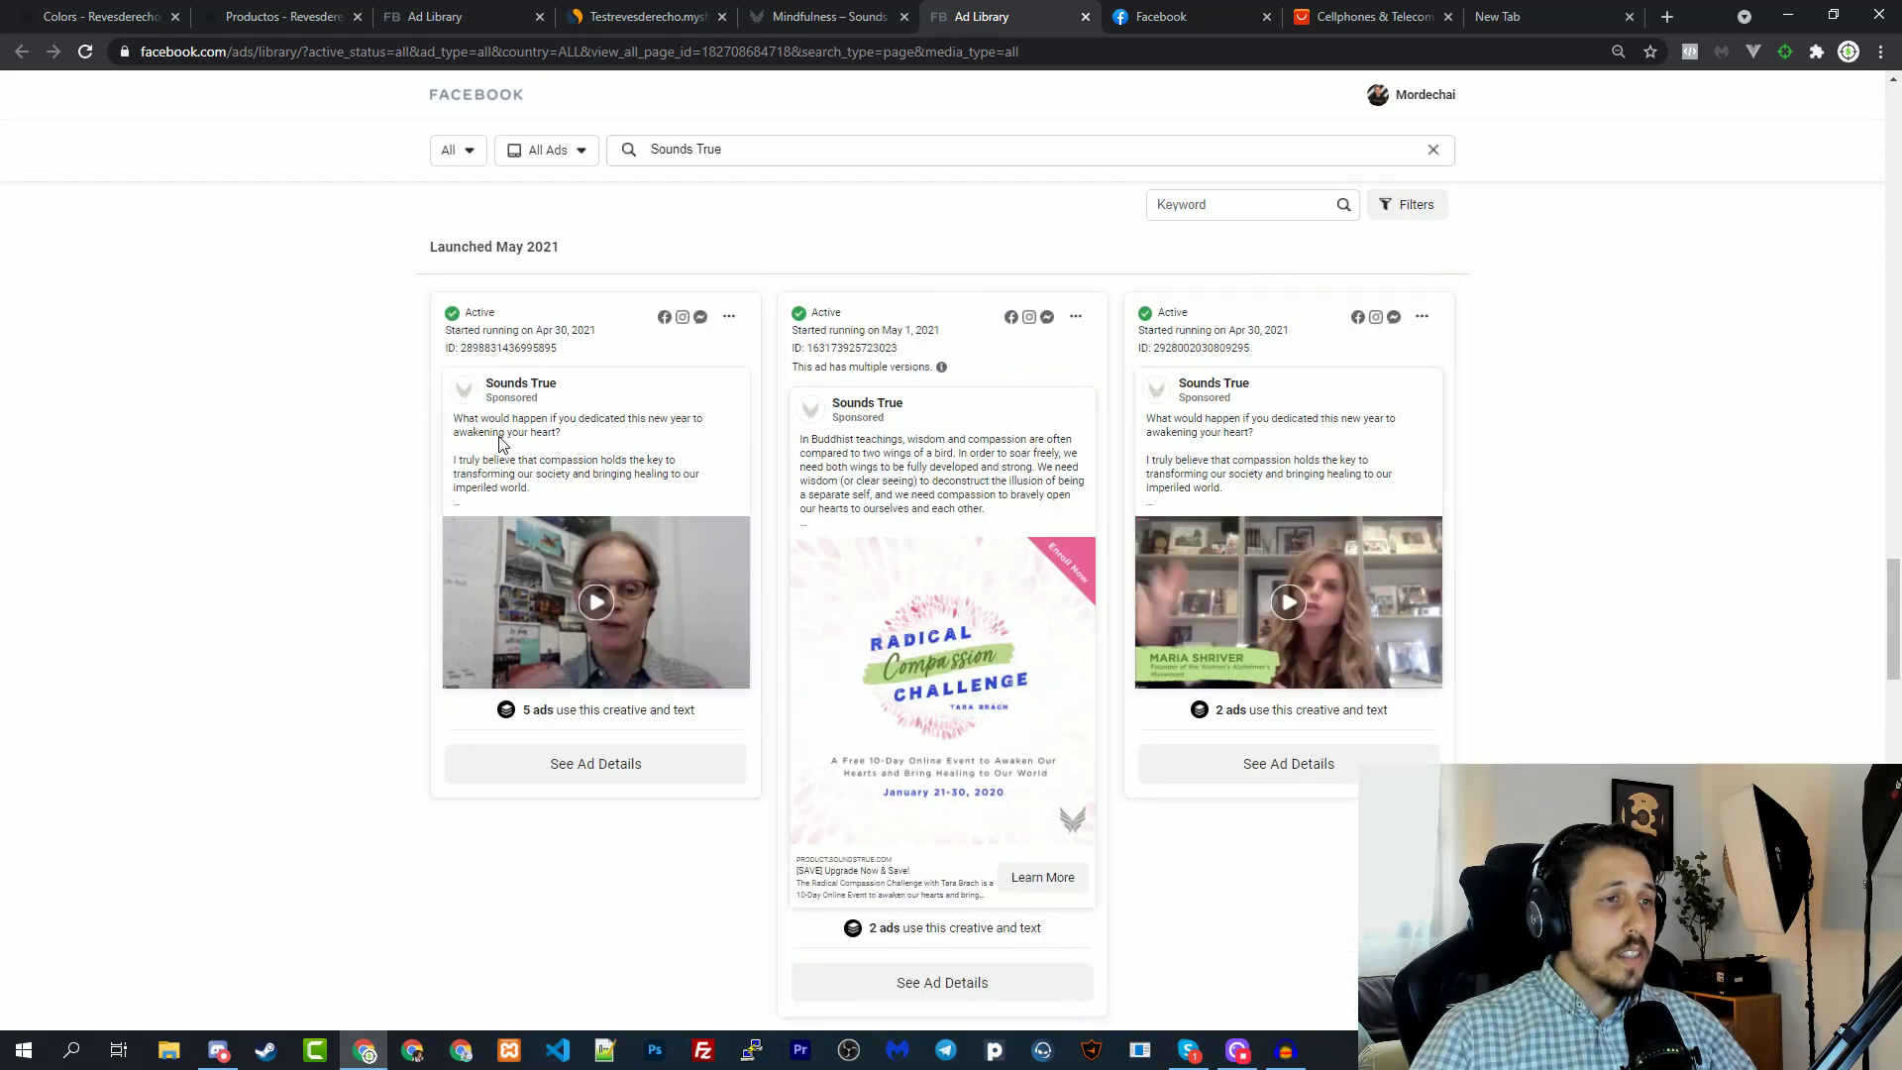
pyautogui.scroll(10, 500, 443)
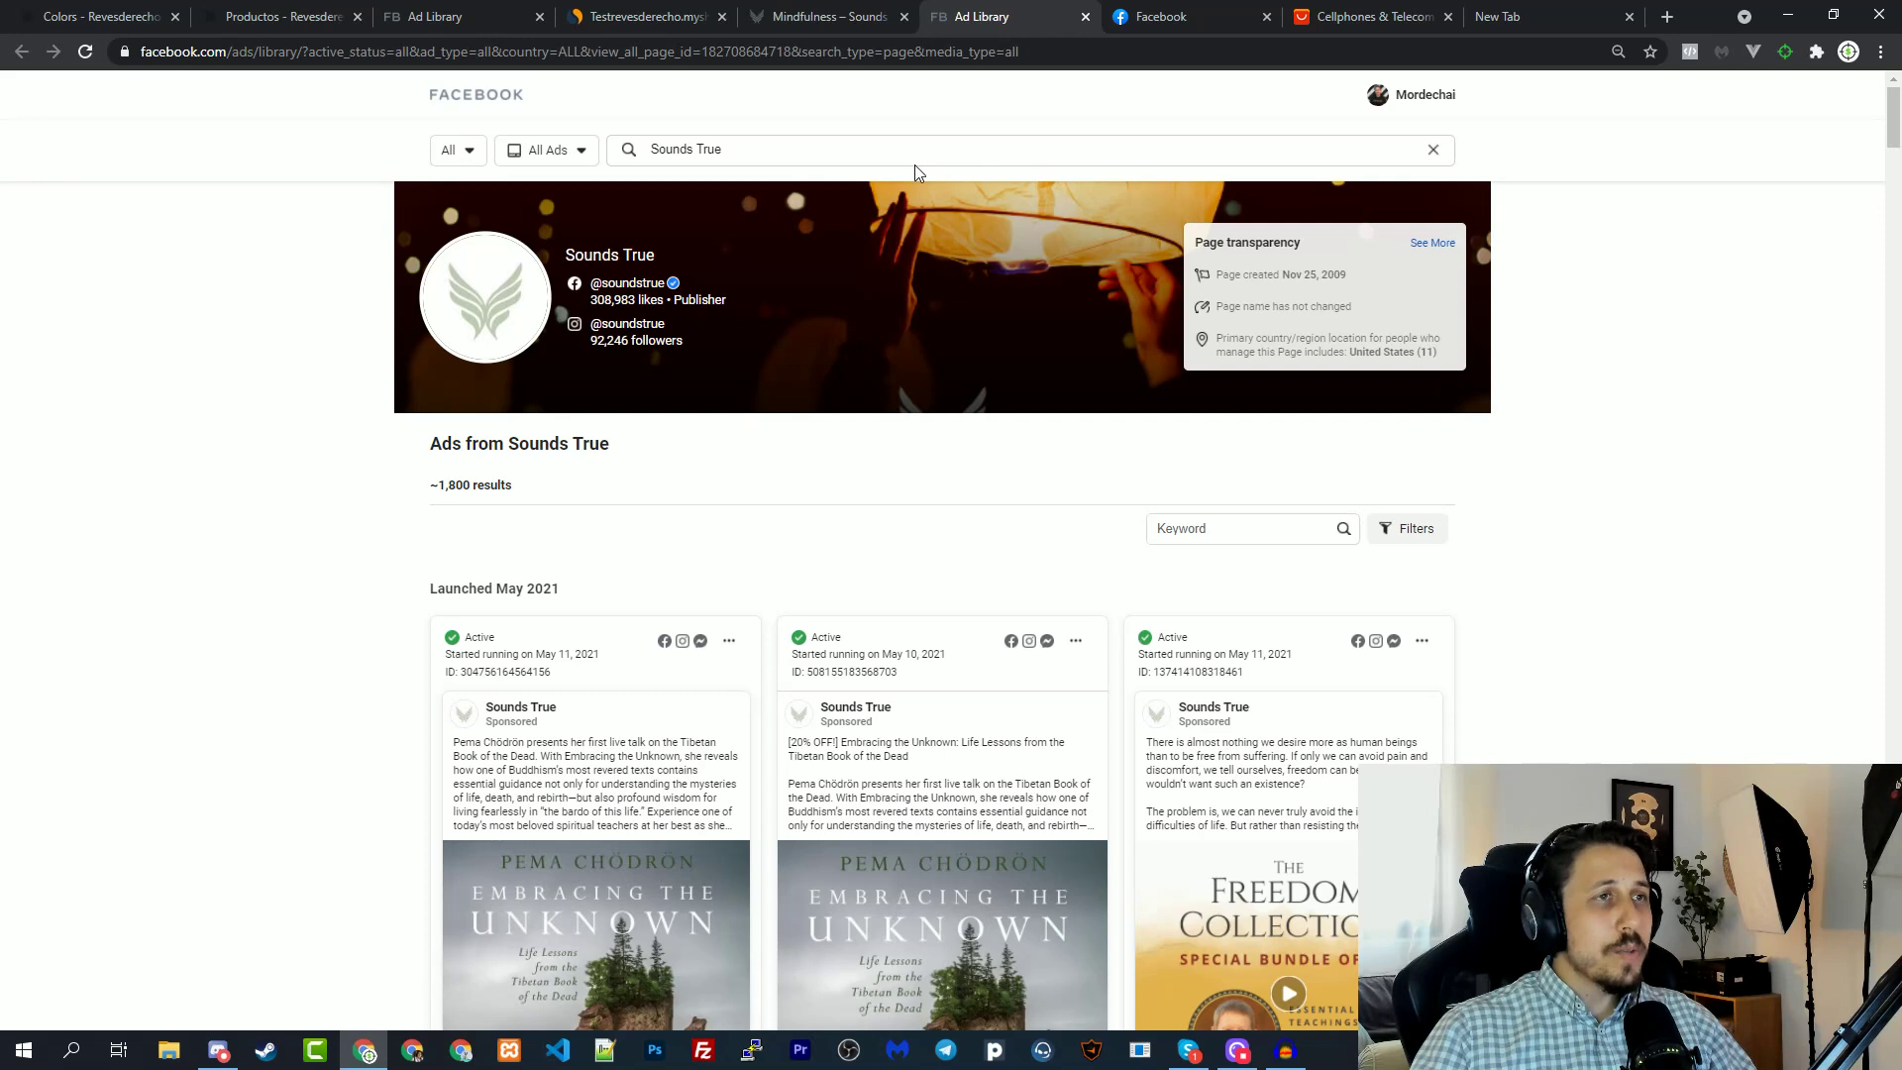
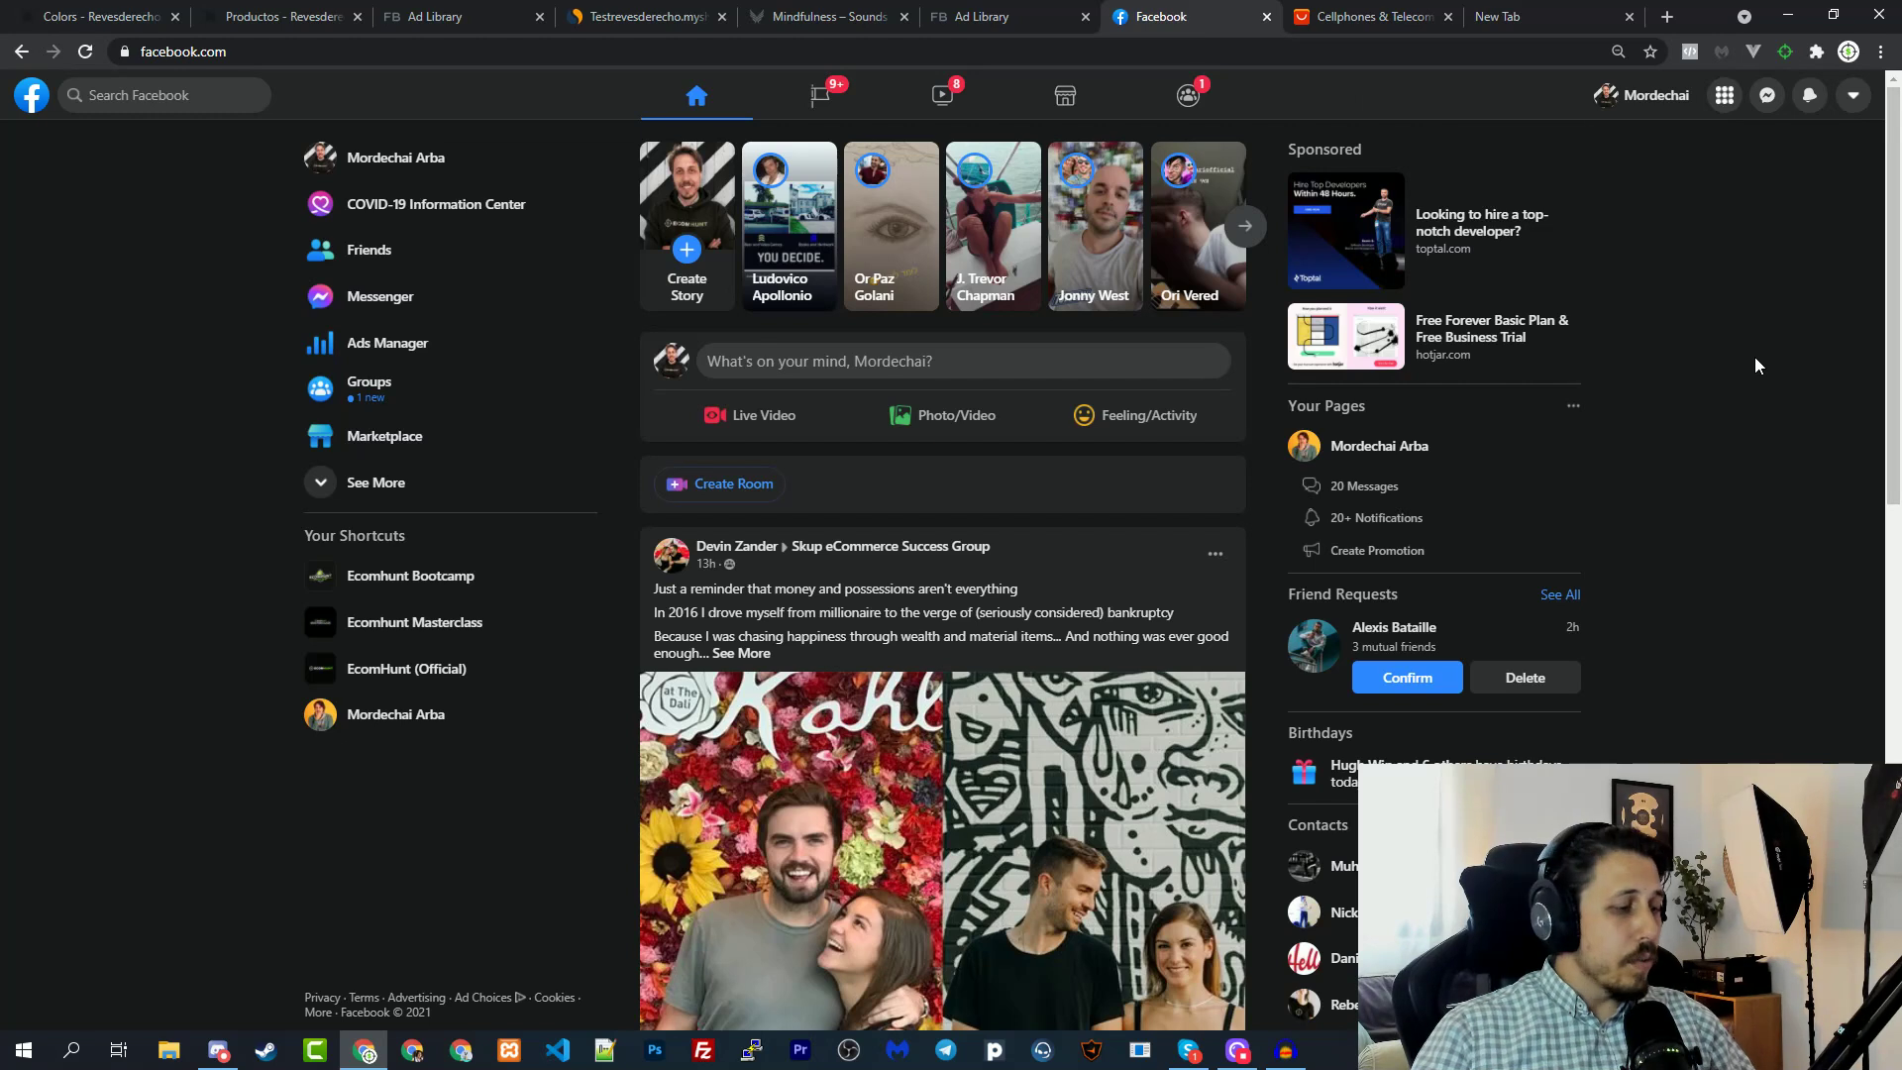
# Reload the Facebook feed and turn on Ecomhunt's filter to show only sponsored posts.
pyautogui.press('F5')
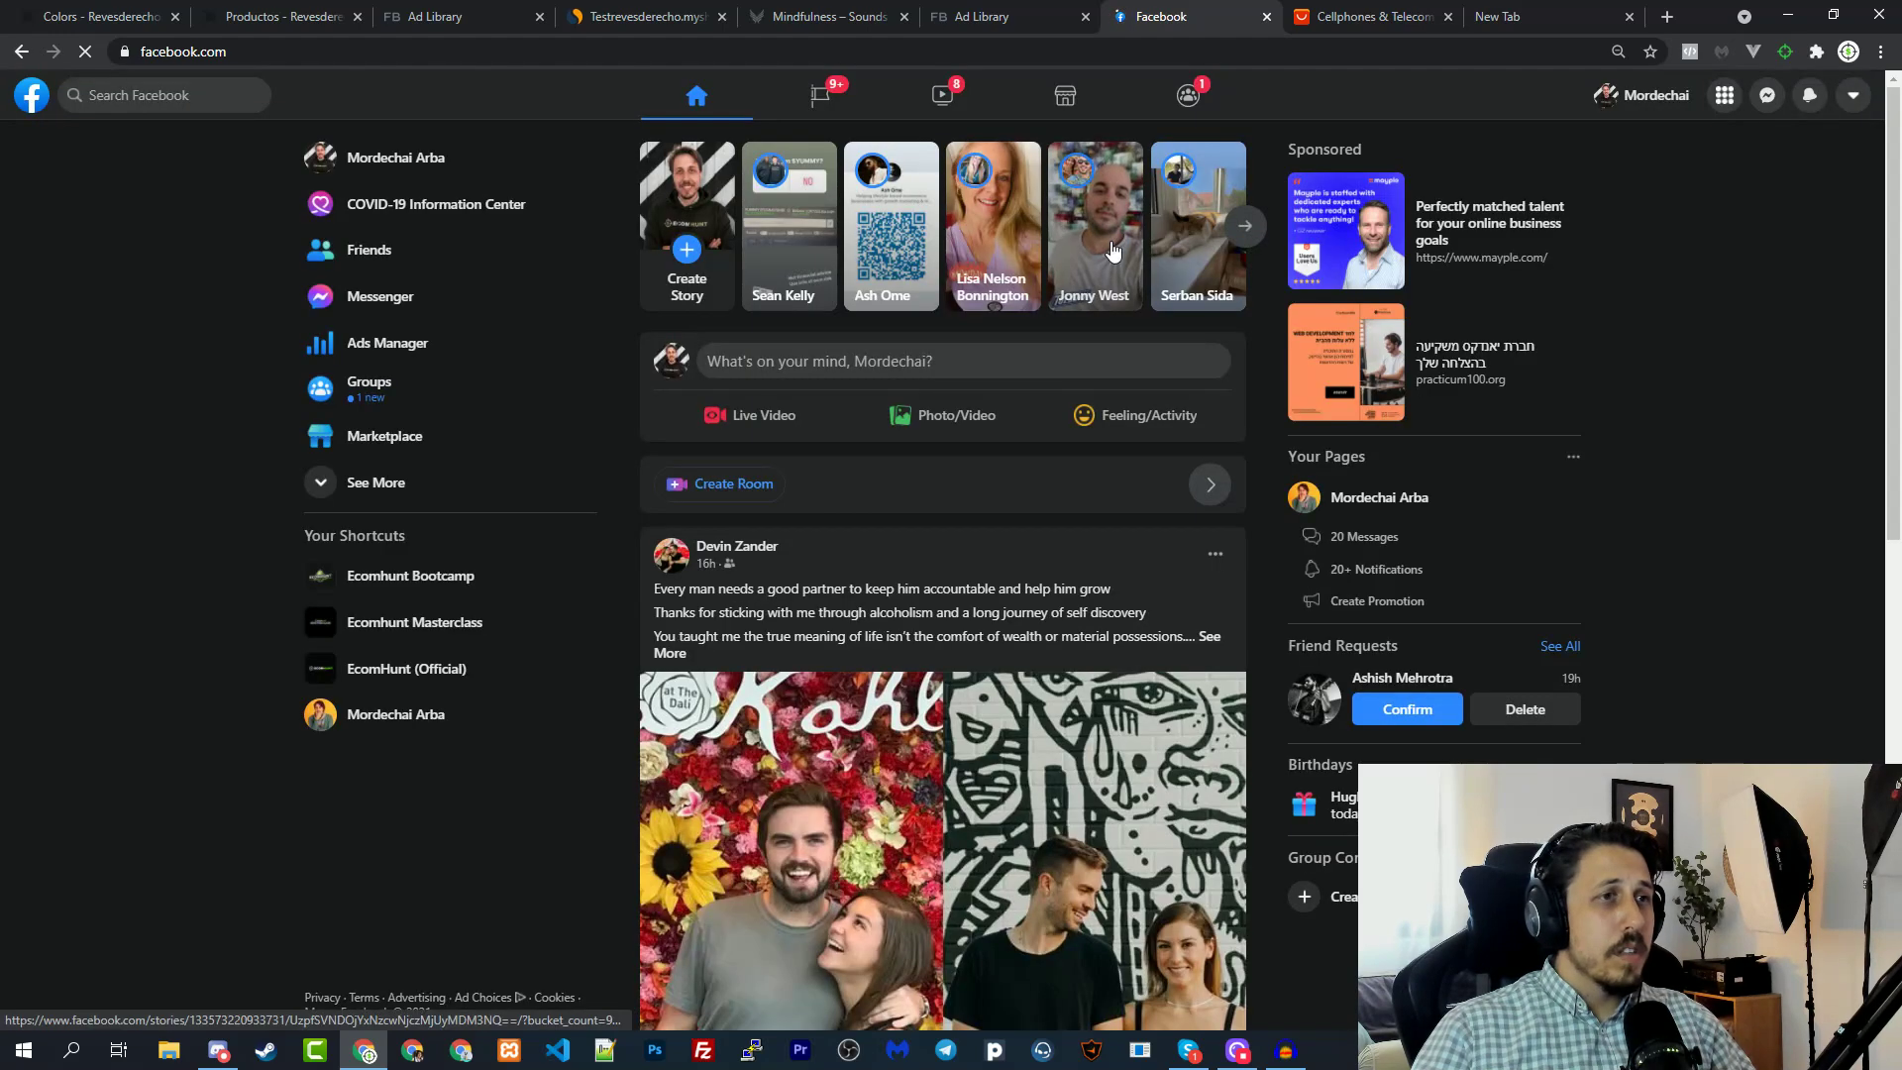
pyautogui.click(1787, 53)
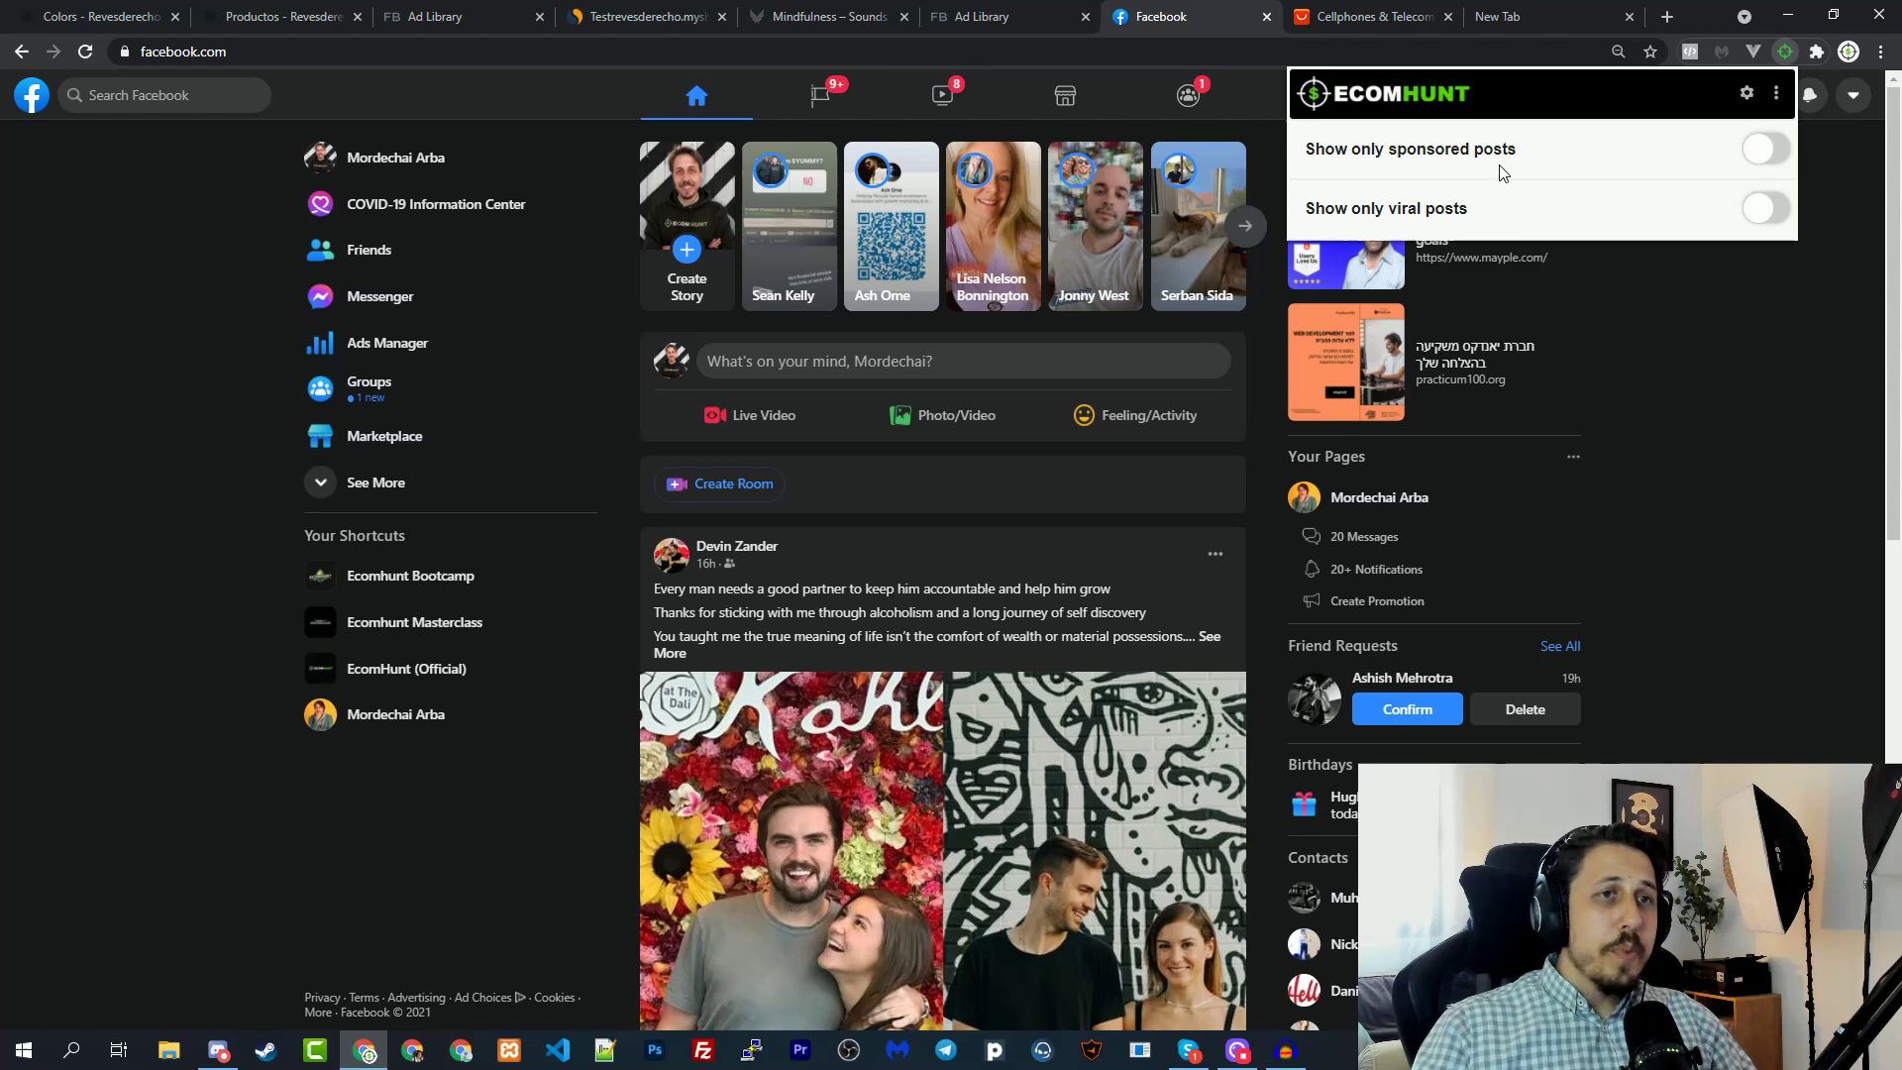
pyautogui.moveTo(1306, 169); pyautogui.dragTo(1615, 163)
pyautogui.click(1615, 163)
pyautogui.moveTo(1304, 159); pyautogui.dragTo(1543, 154)
pyautogui.click(1542, 155)
pyautogui.tripleClick(1447, 149)
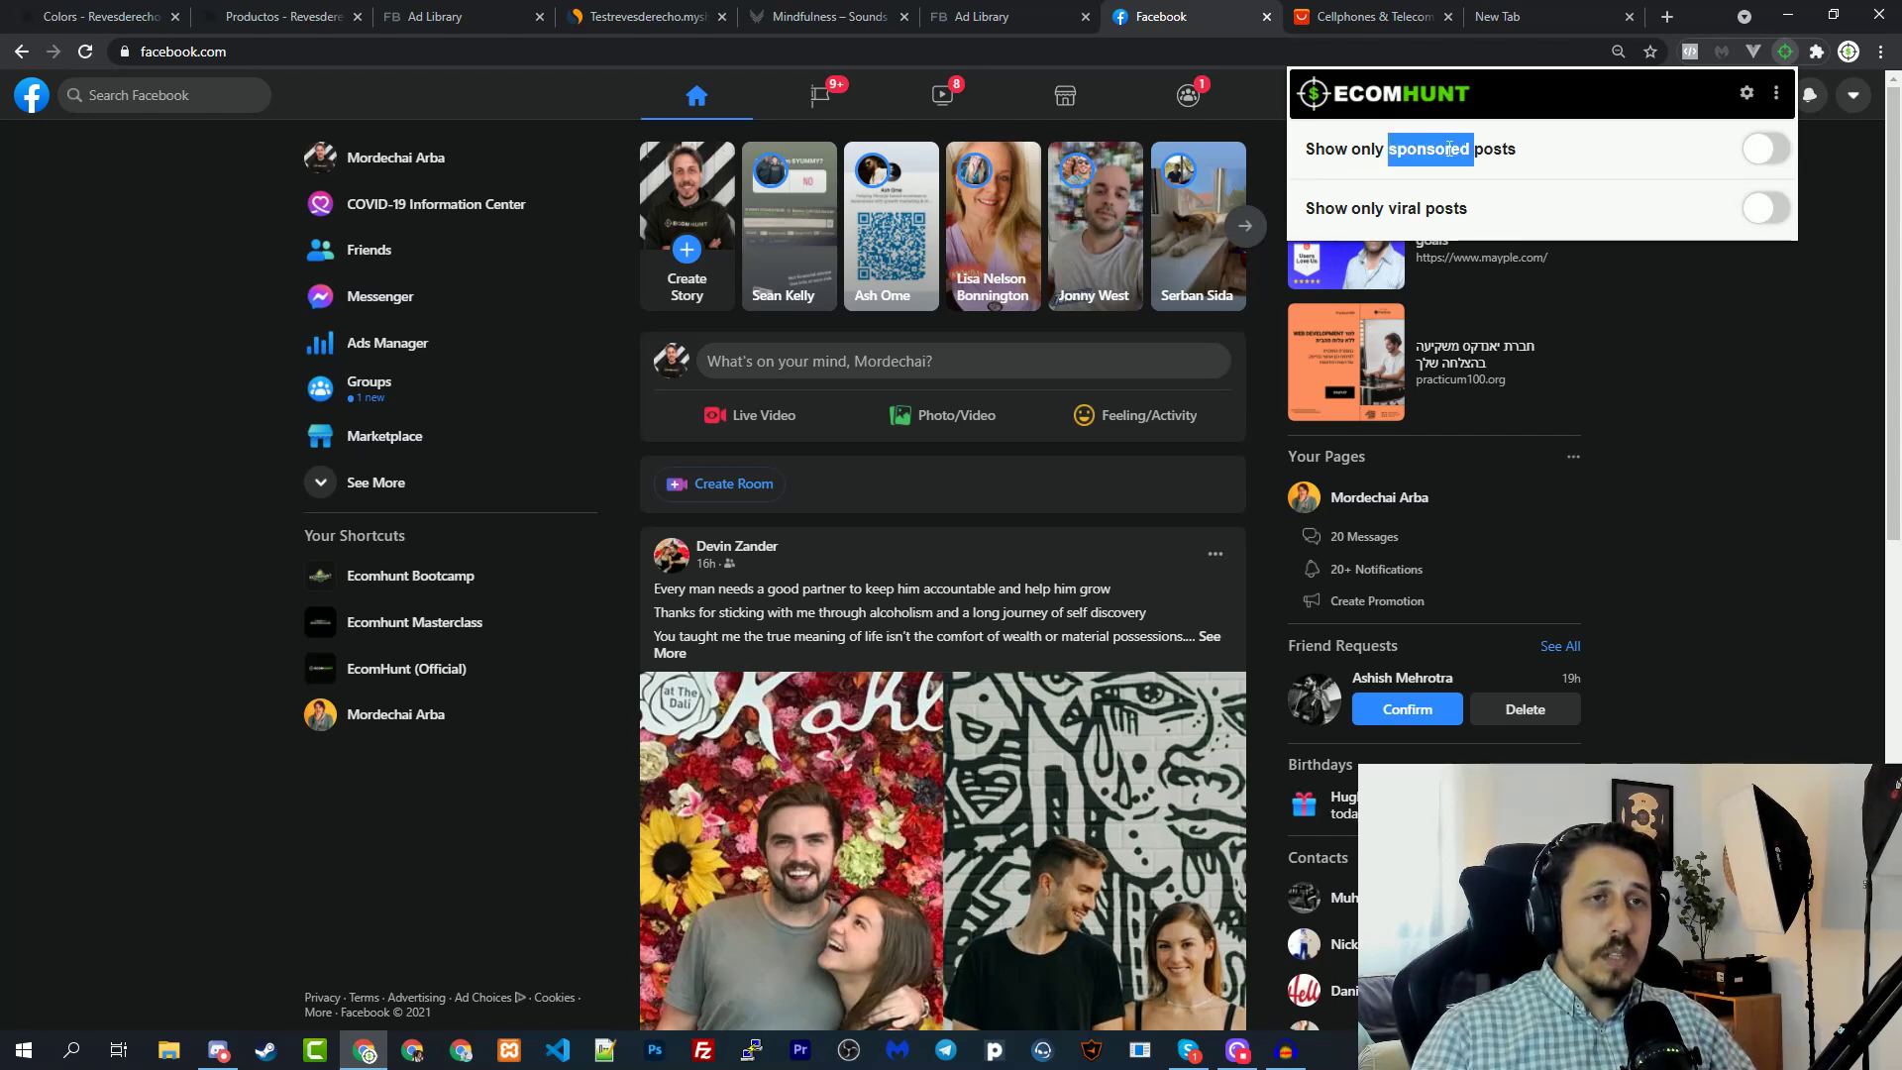
pyautogui.click(1402, 233)
pyautogui.tripleClick(1383, 208)
pyautogui.click(1513, 197)
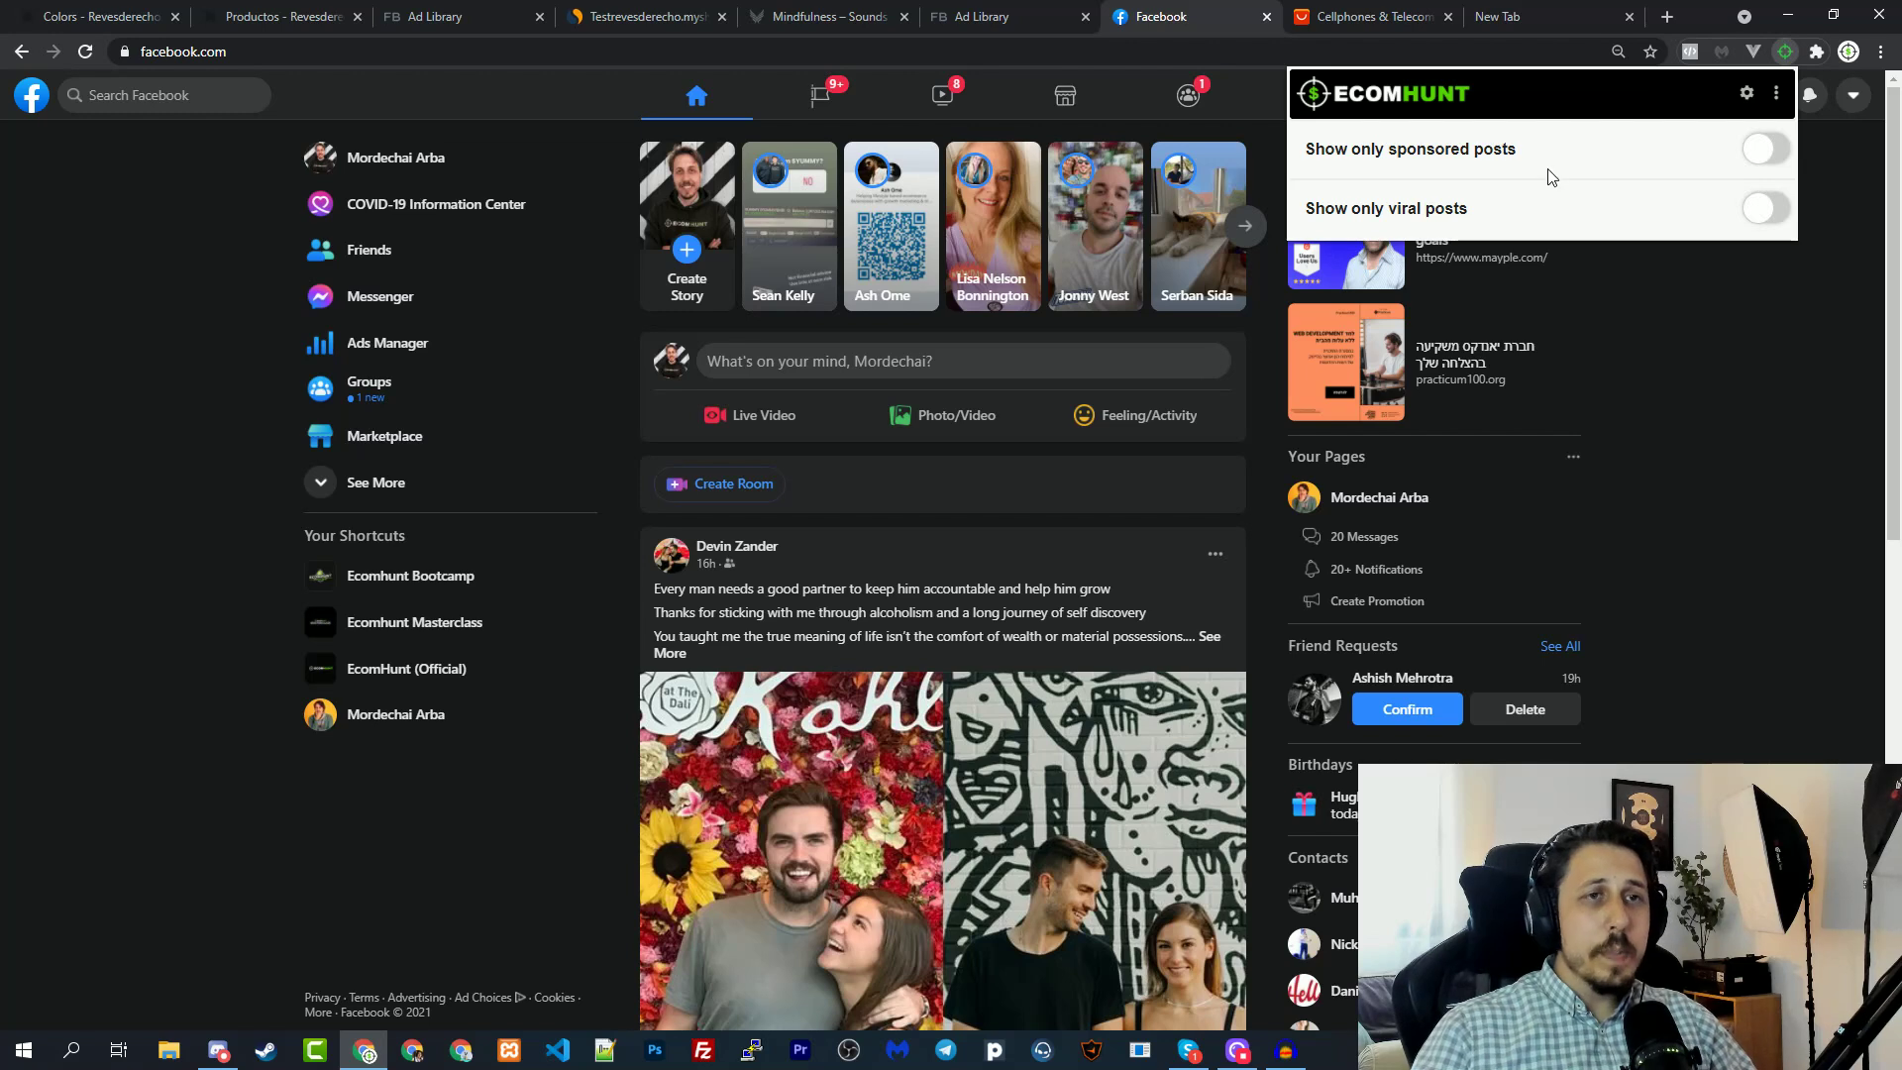
pyautogui.click(1760, 154)
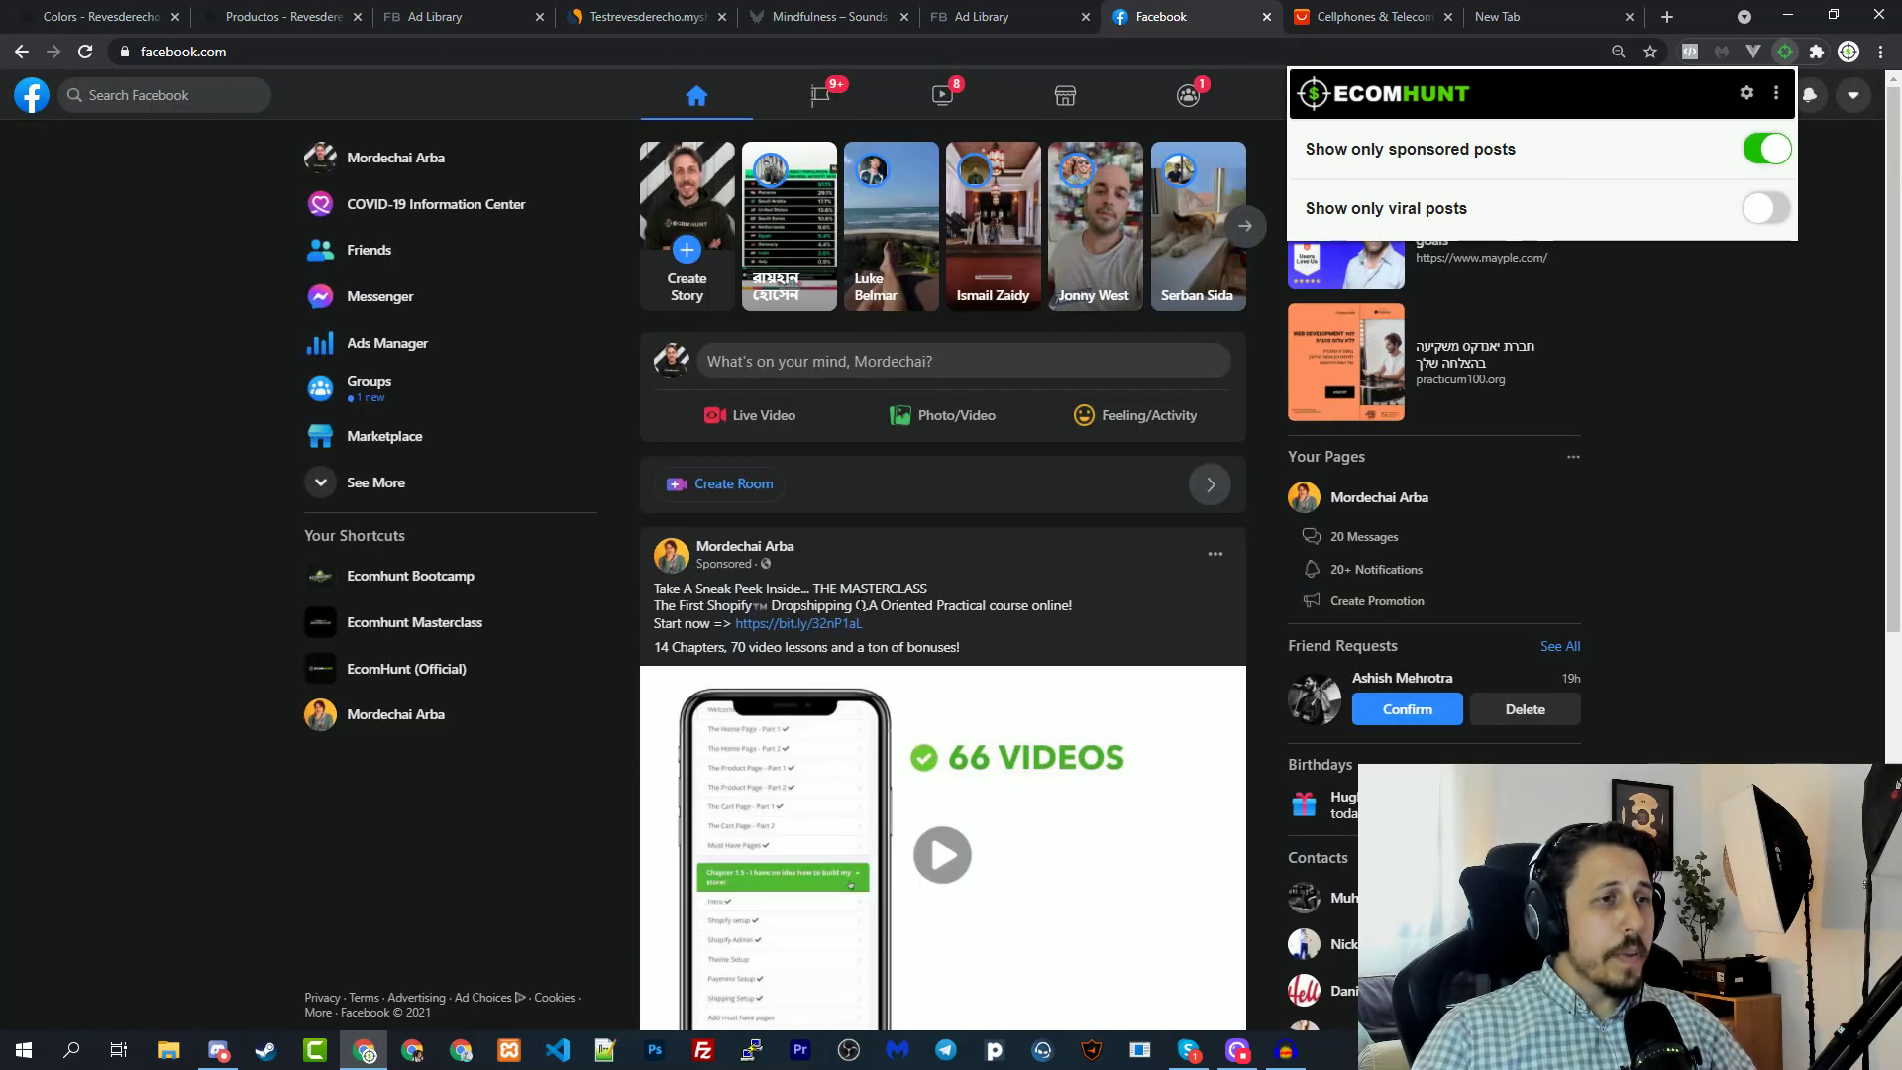
# Review the sponsored posts in the filtered Facebook feed, from the Masterclass ad through to the EcomhuntNow ad.
pyautogui.scroll(-3, 1135, 505)
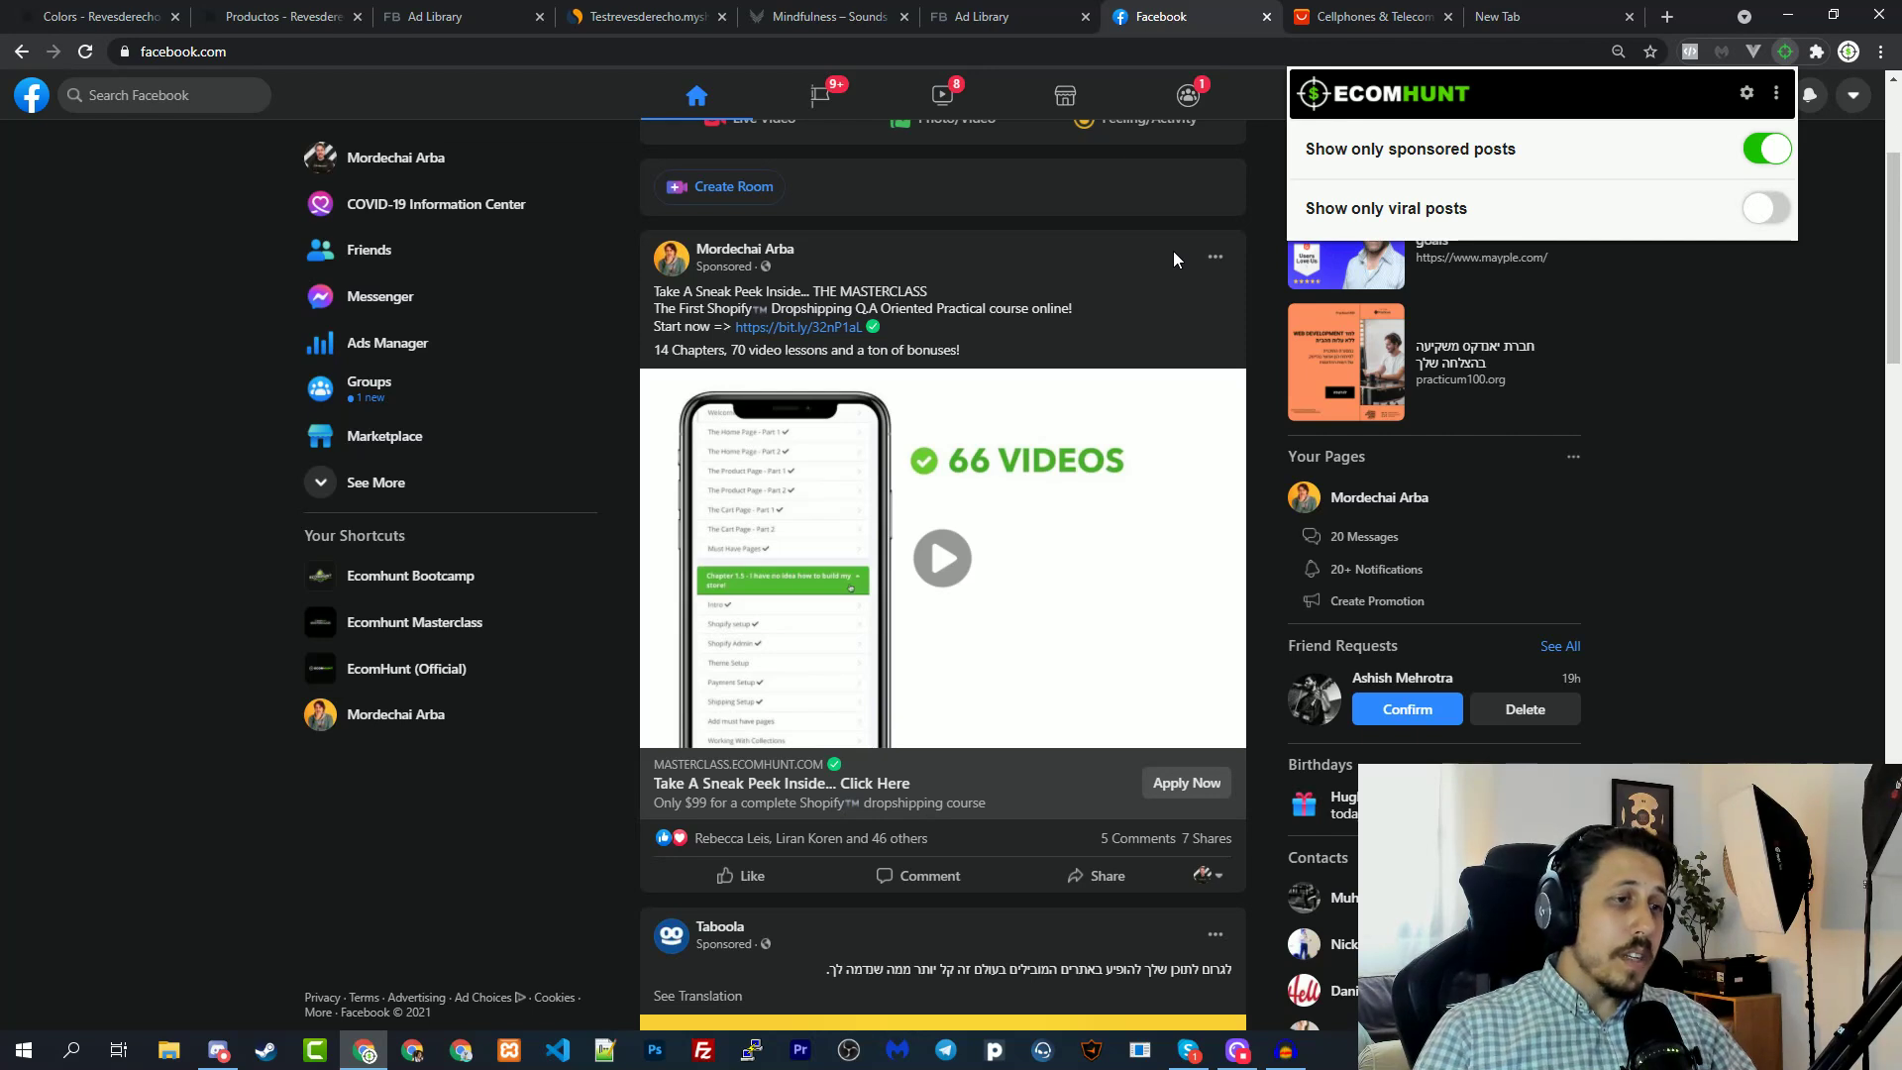
pyautogui.scroll(-1, 1173, 251)
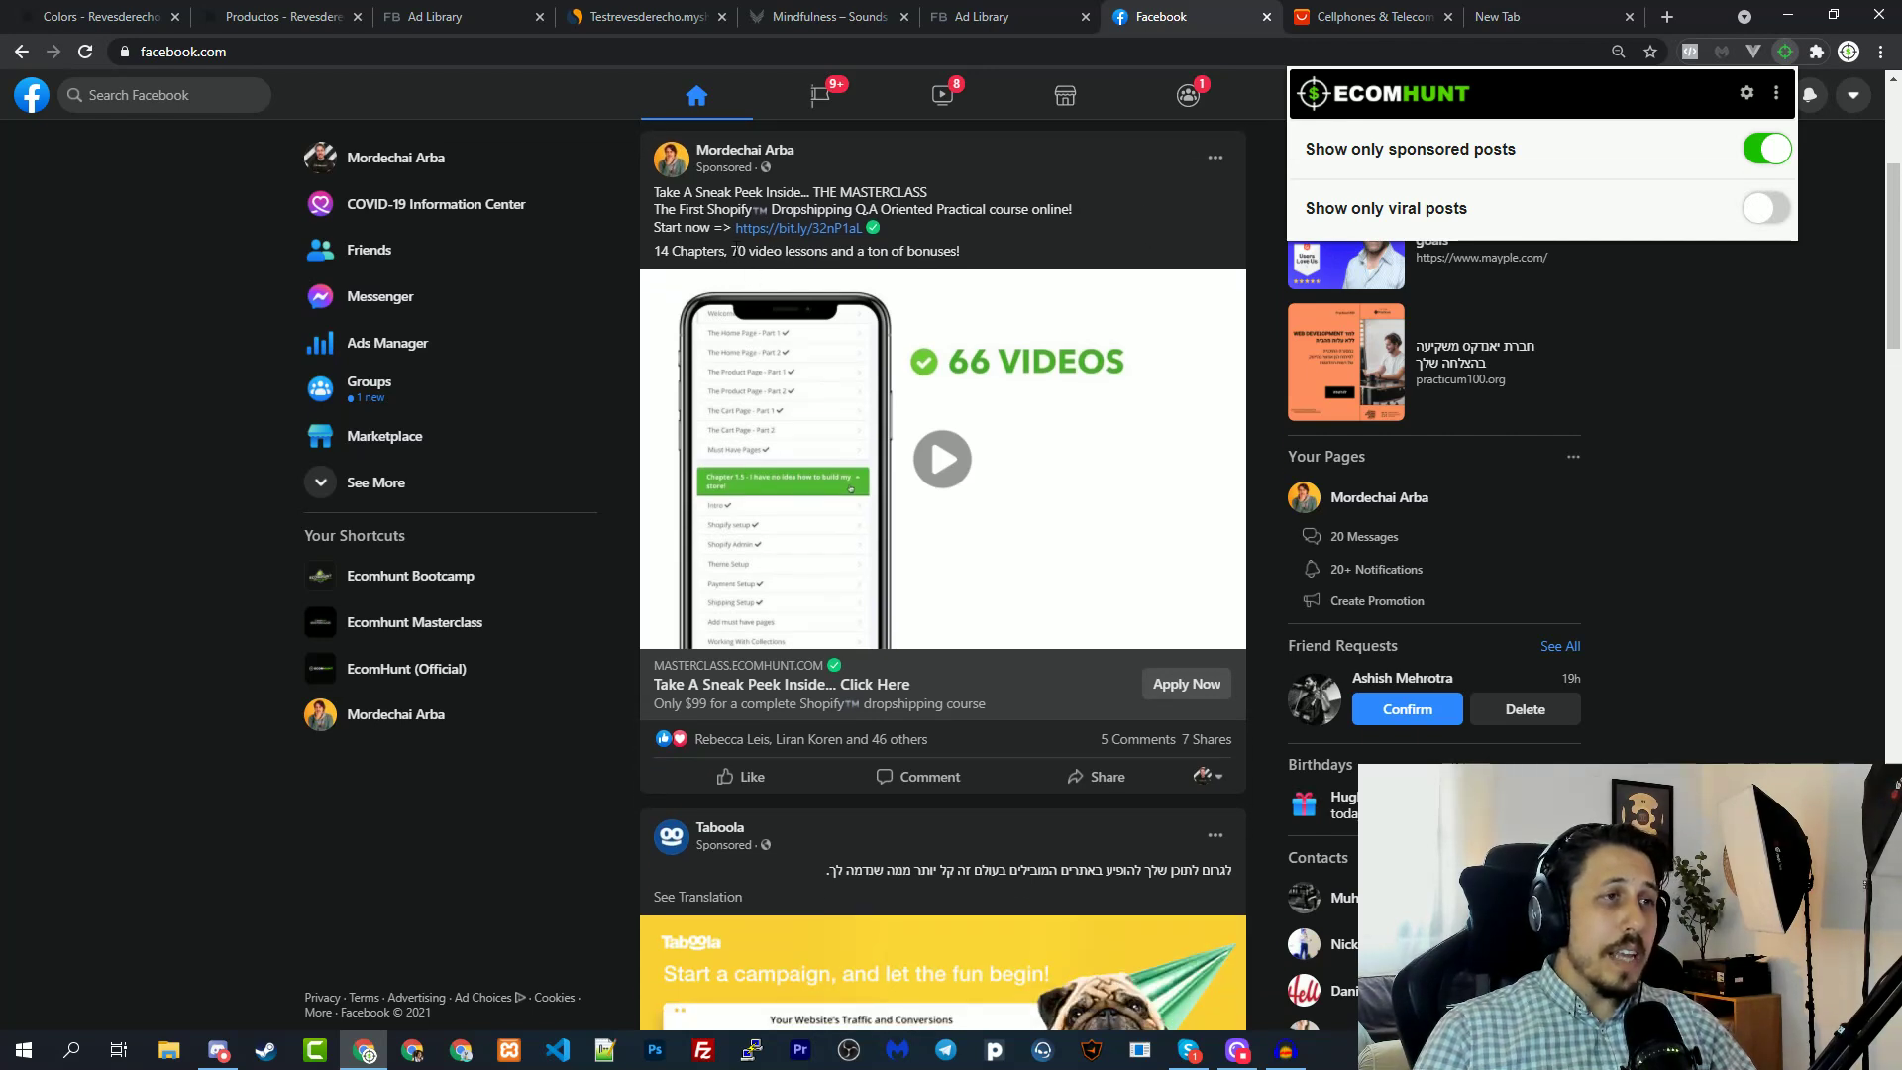
pyautogui.tripleClick(753, 251)
pyautogui.click(1097, 238)
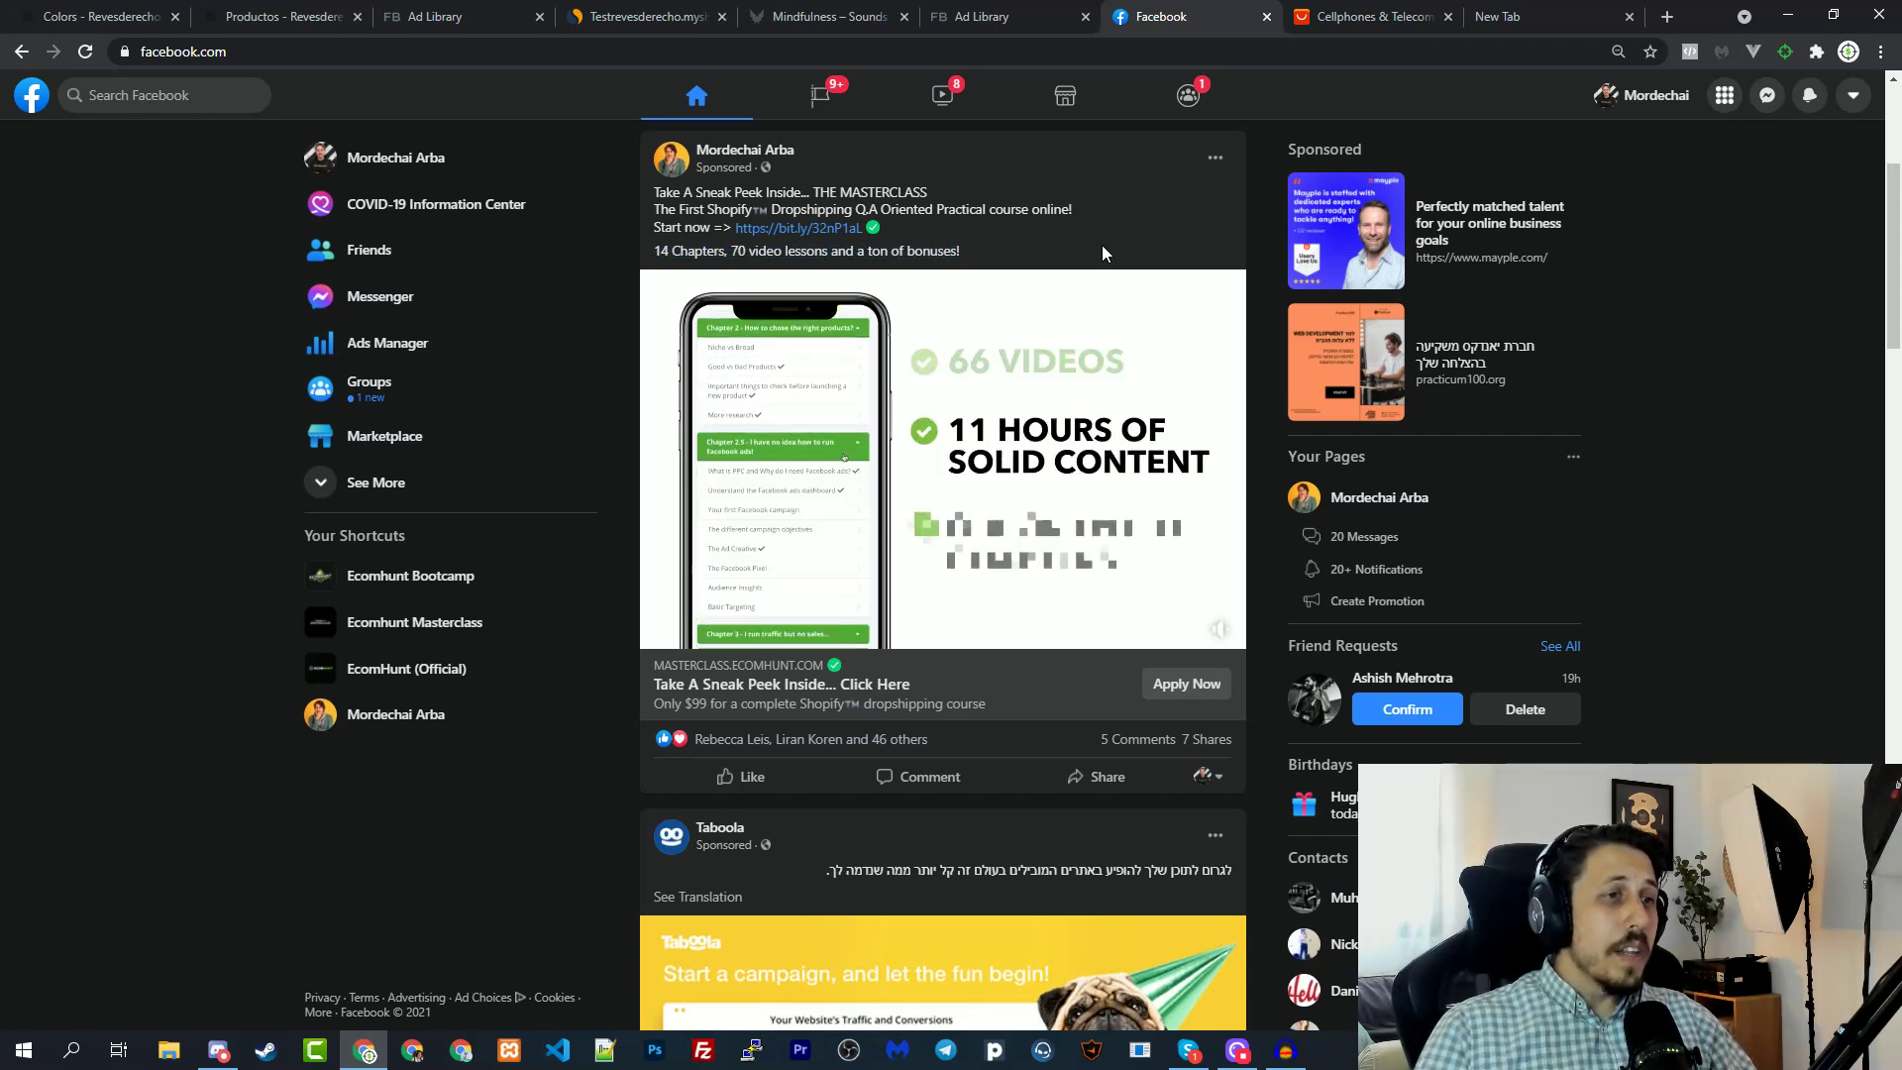
pyautogui.scroll(-1, 1268, 327)
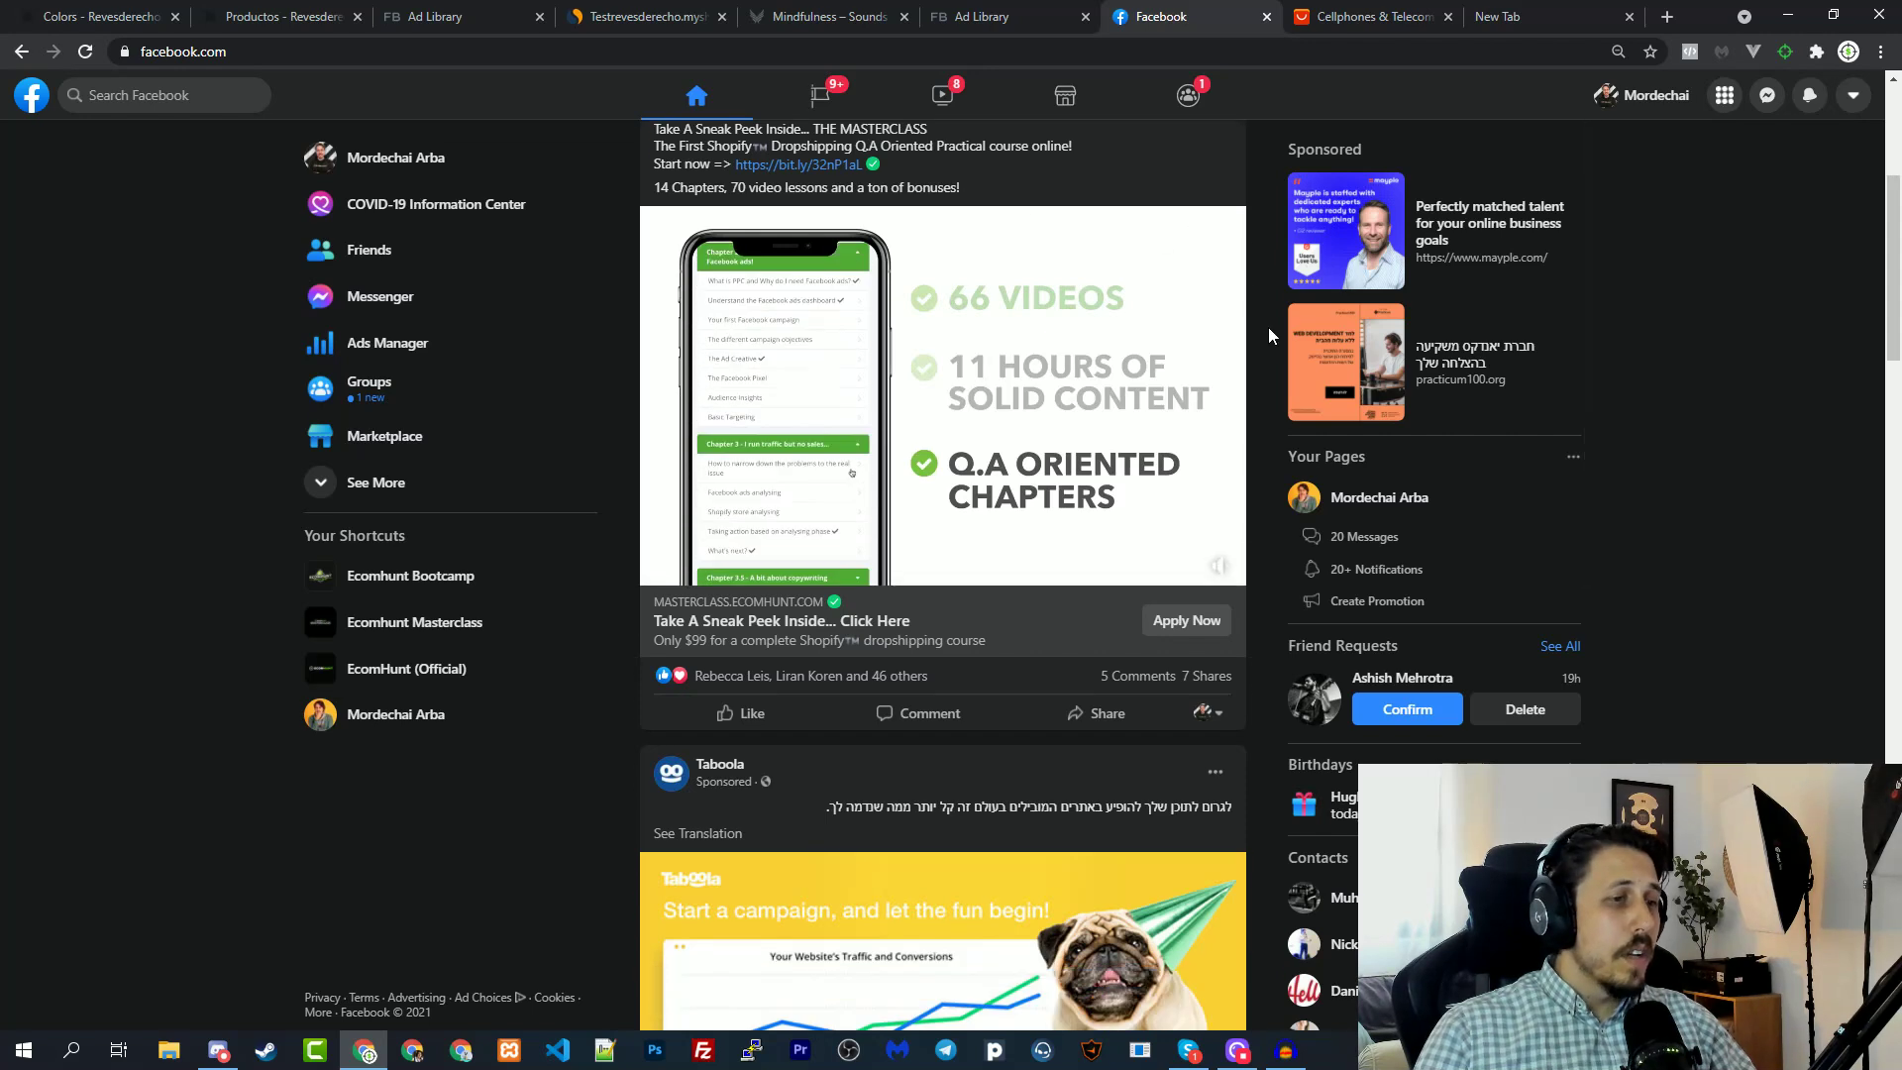
pyautogui.scroll(-5, 1268, 327)
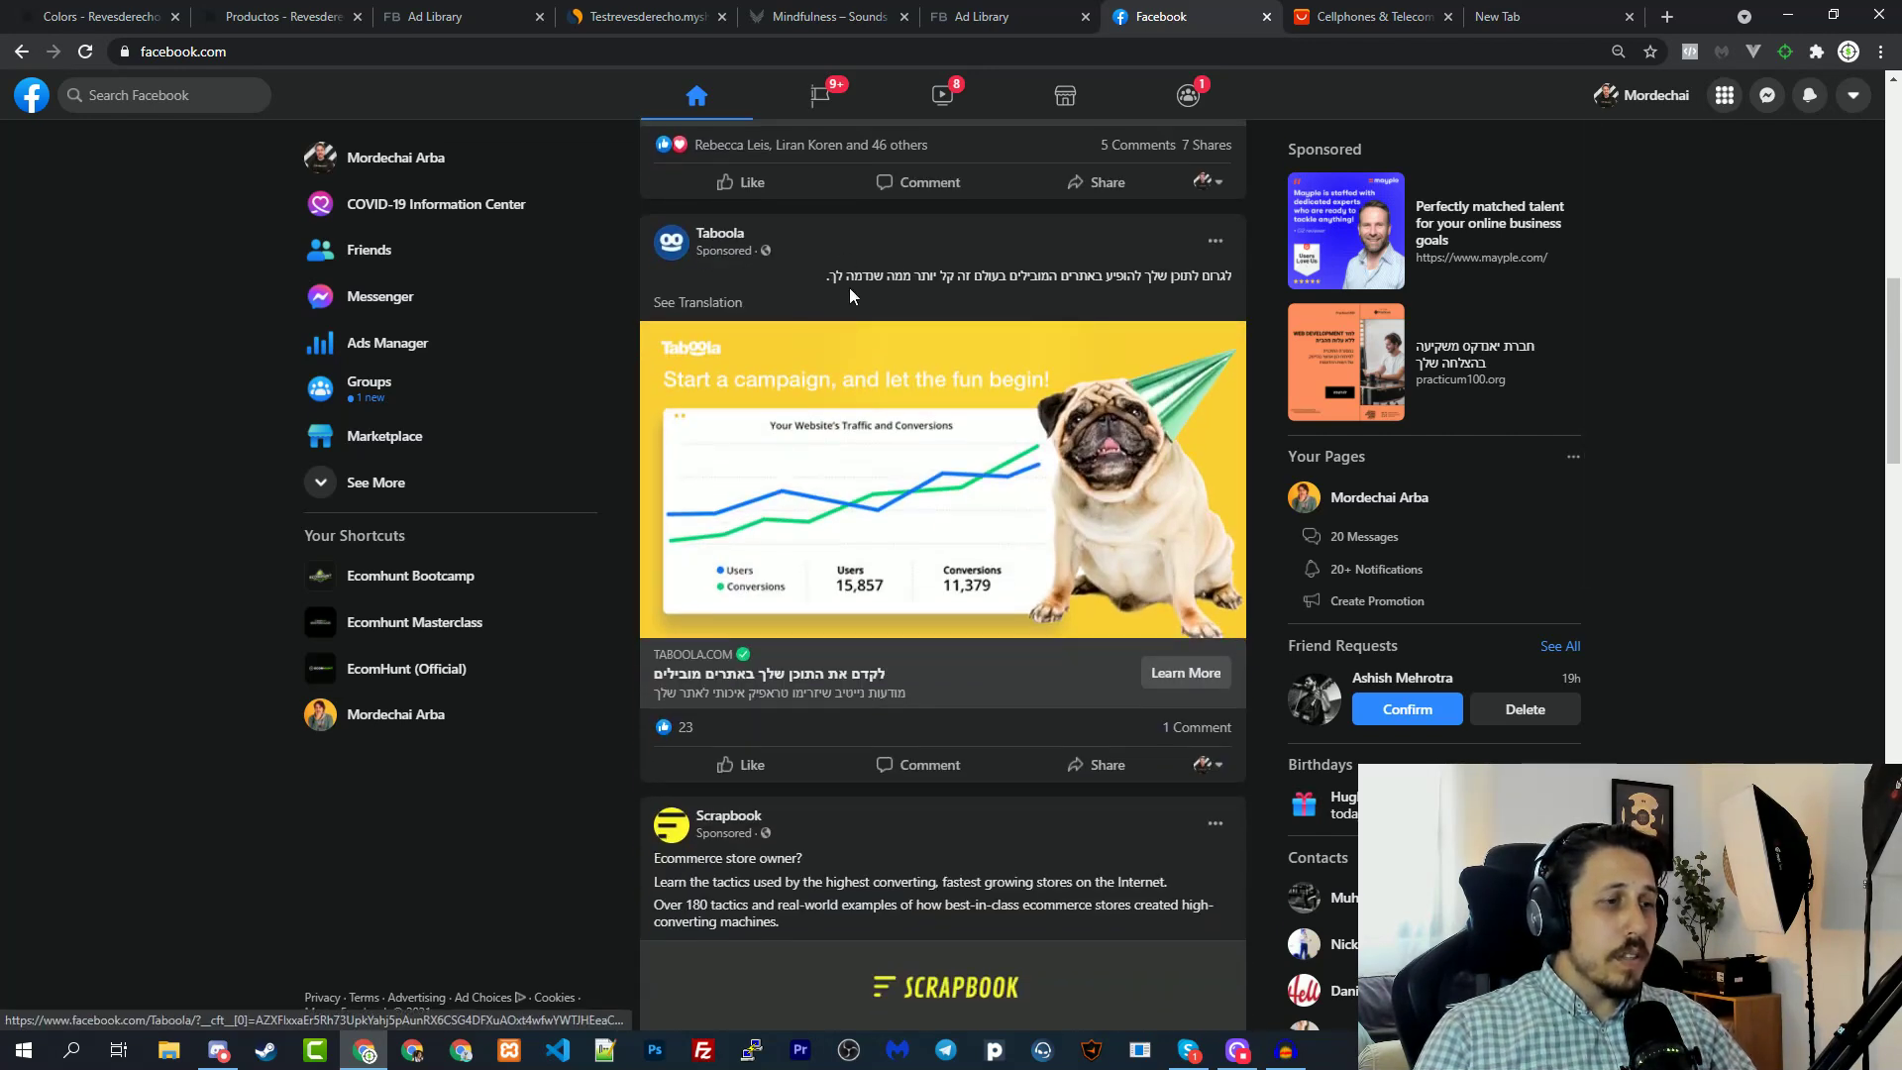
pyautogui.scroll(-4, 850, 295)
pyautogui.scroll(-6, 986, 485)
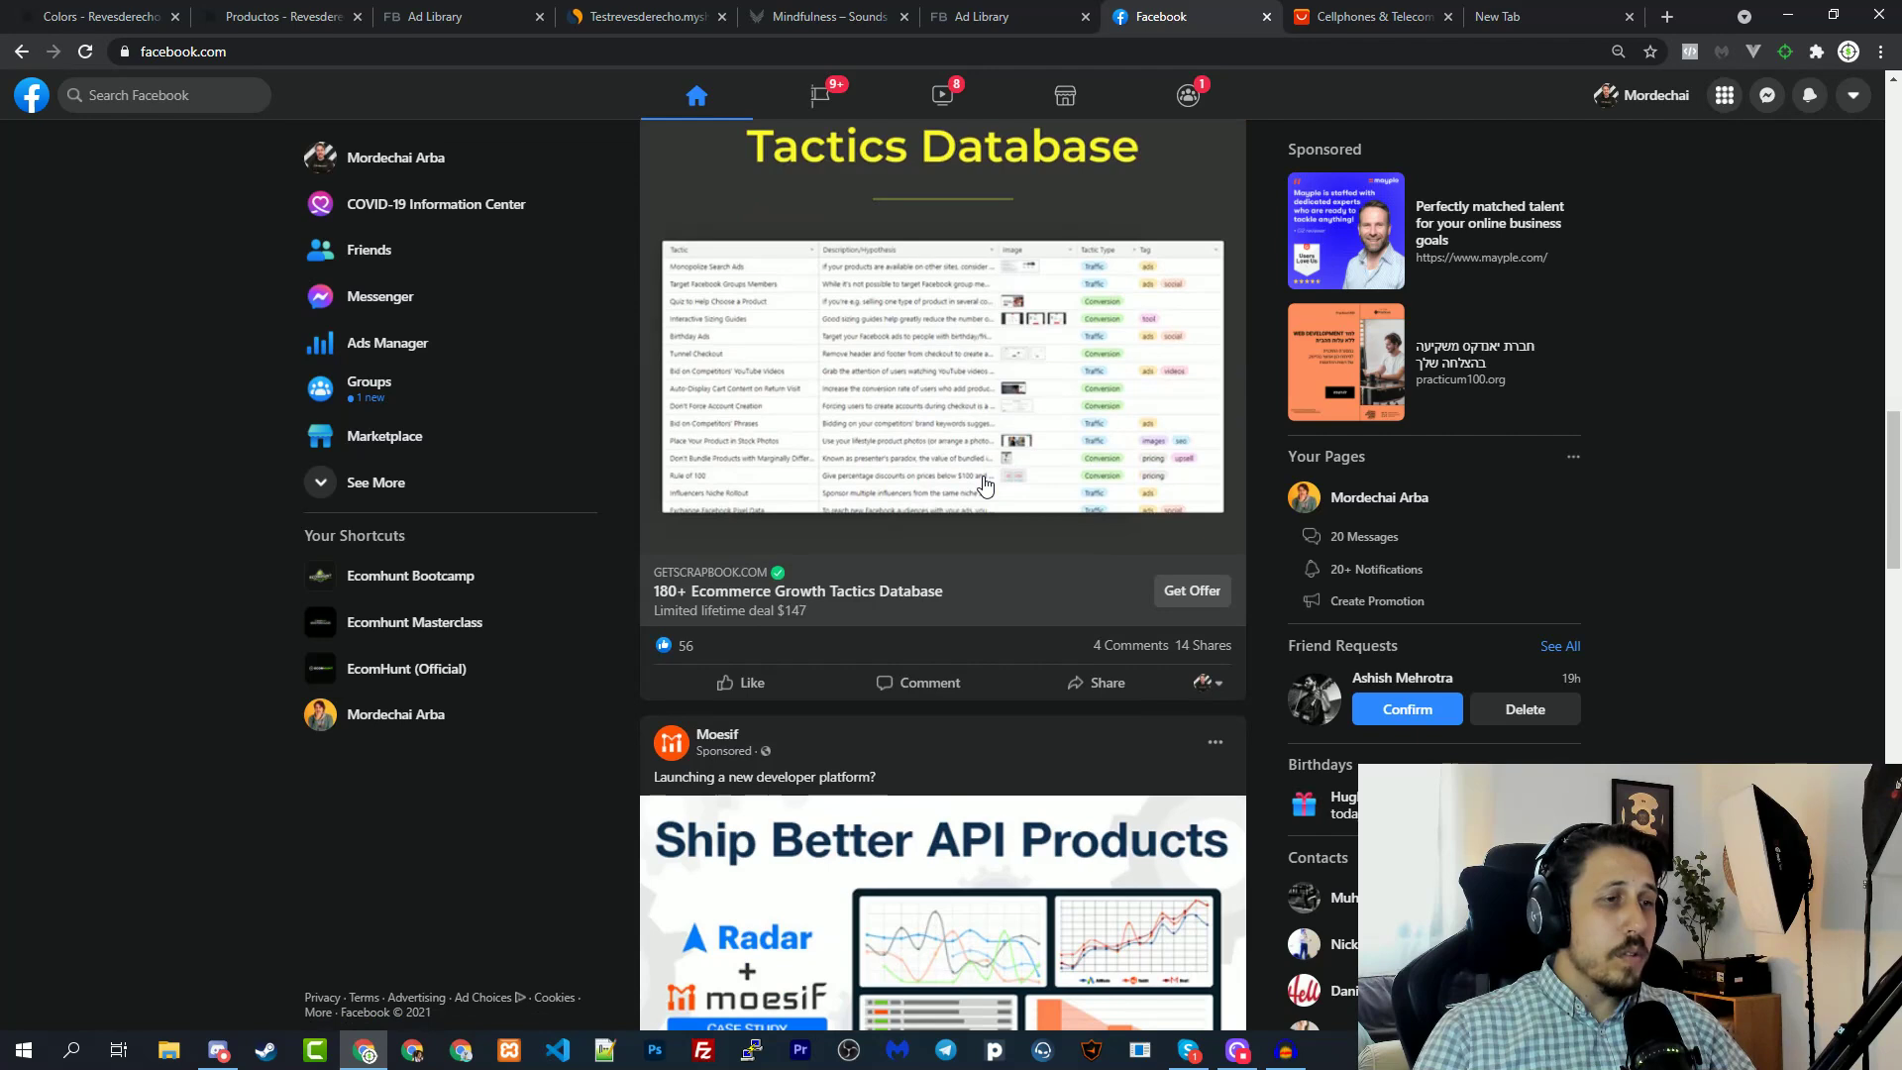
pyautogui.scroll(-2, 985, 485)
pyautogui.scroll(-5, 796, 557)
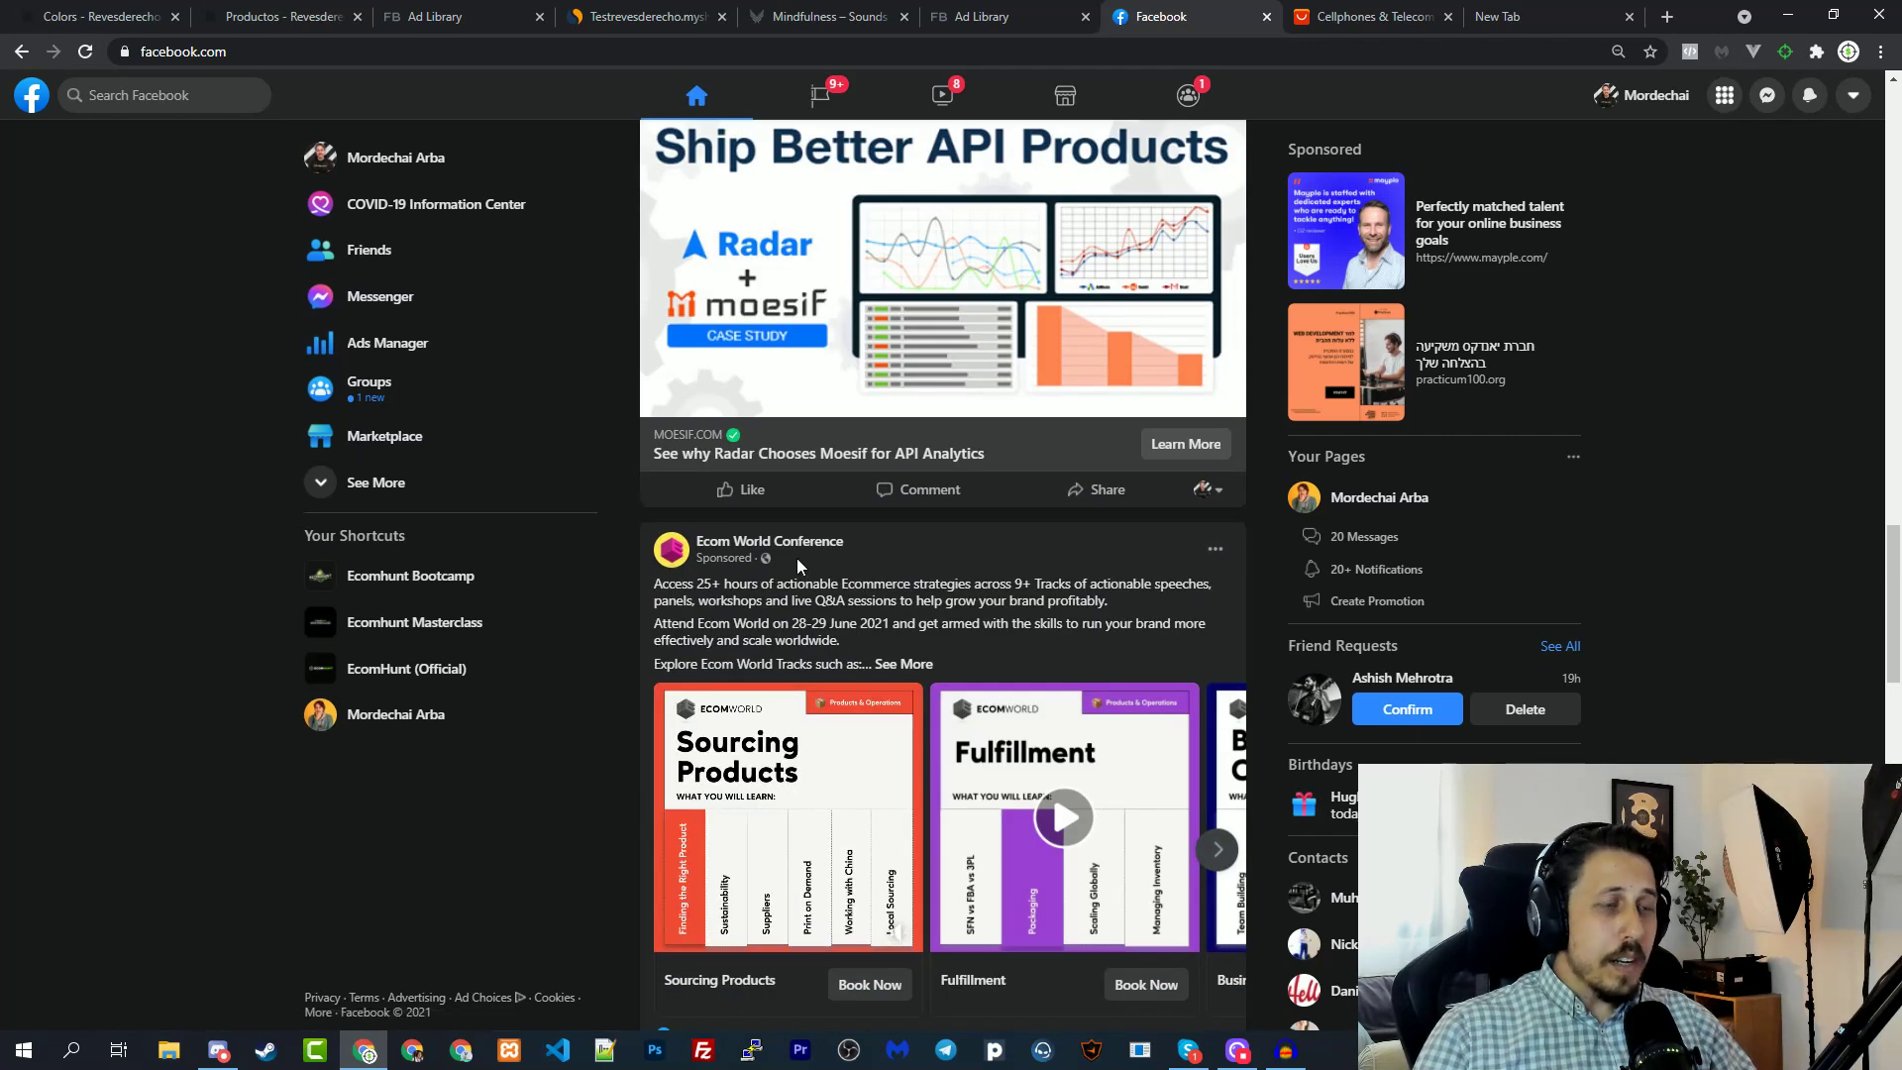
pyautogui.scroll(-3, 797, 557)
pyautogui.scroll(-4, 771, 486)
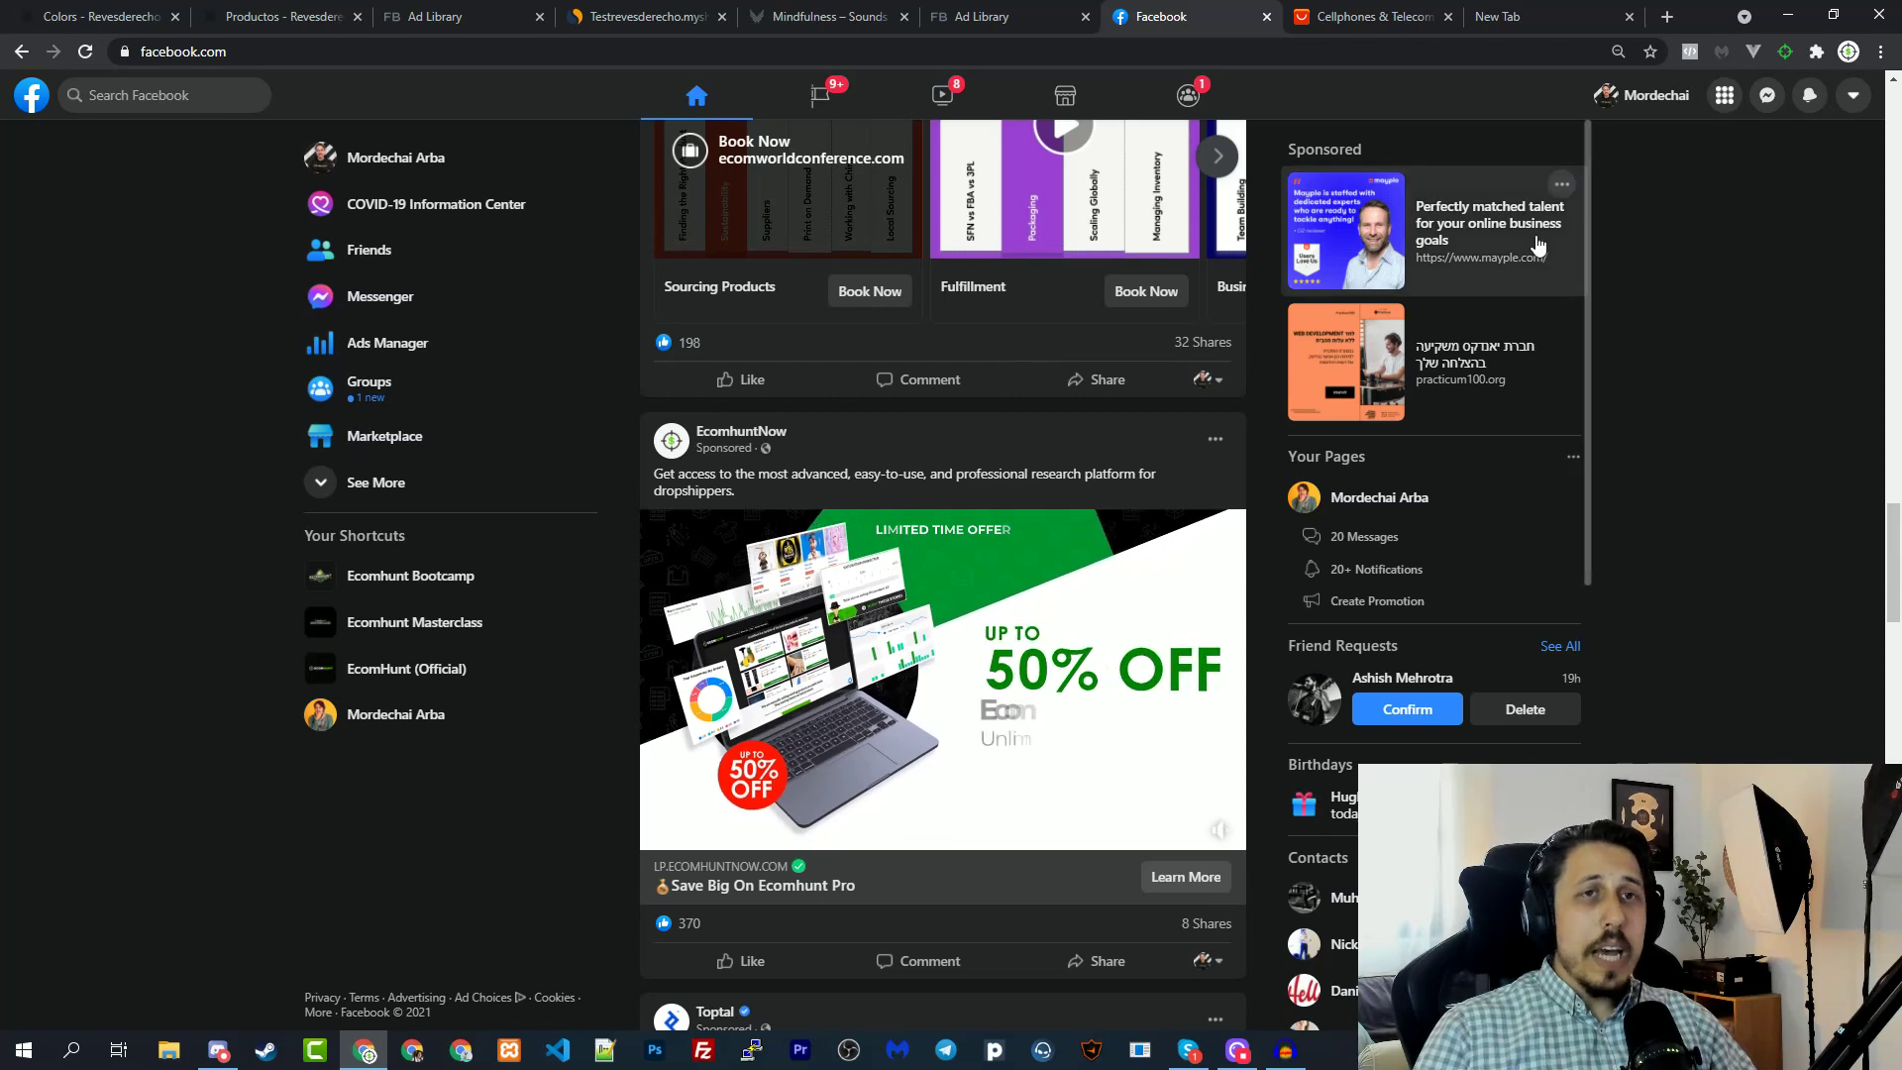
# Switch Ecomhunt's Facebook feed filter to show only viral posts and close the extension popup.
pyautogui.click(1785, 52)
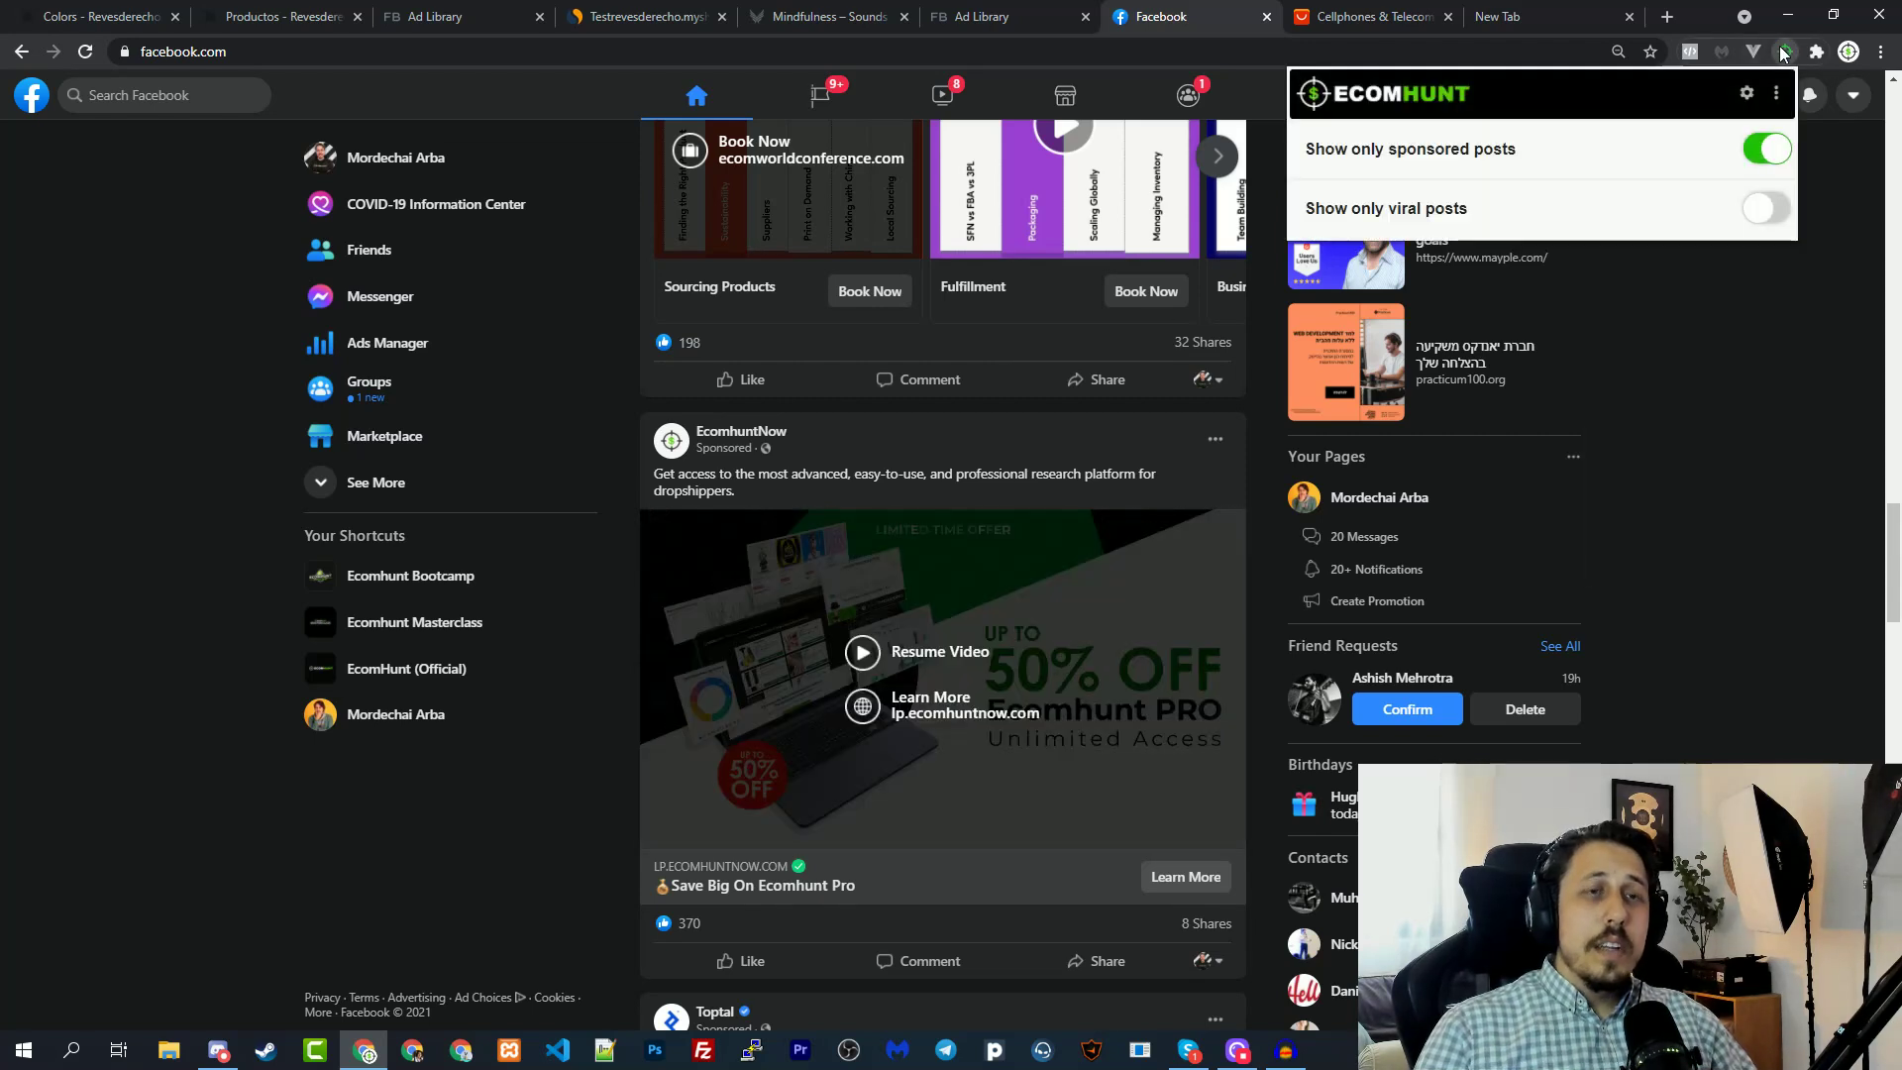
pyautogui.click(1771, 209)
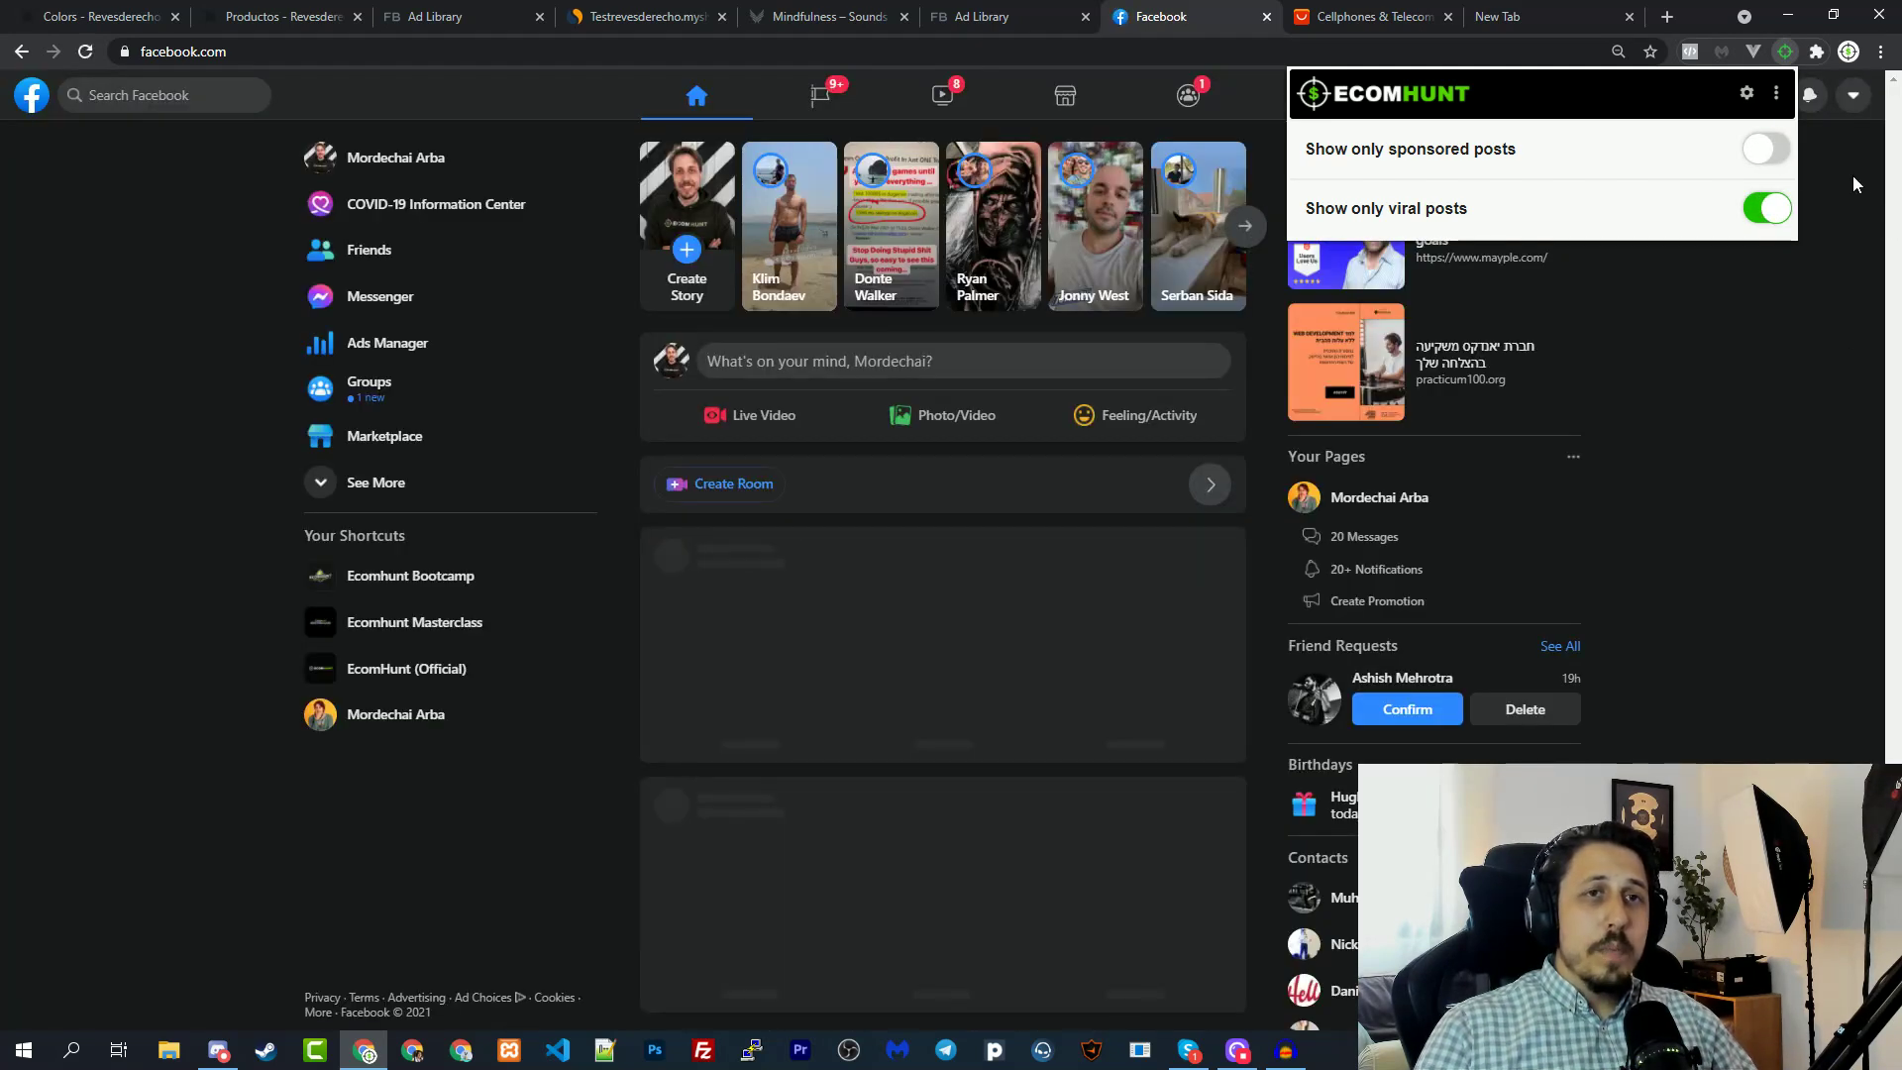
pyautogui.click(1851, 173)
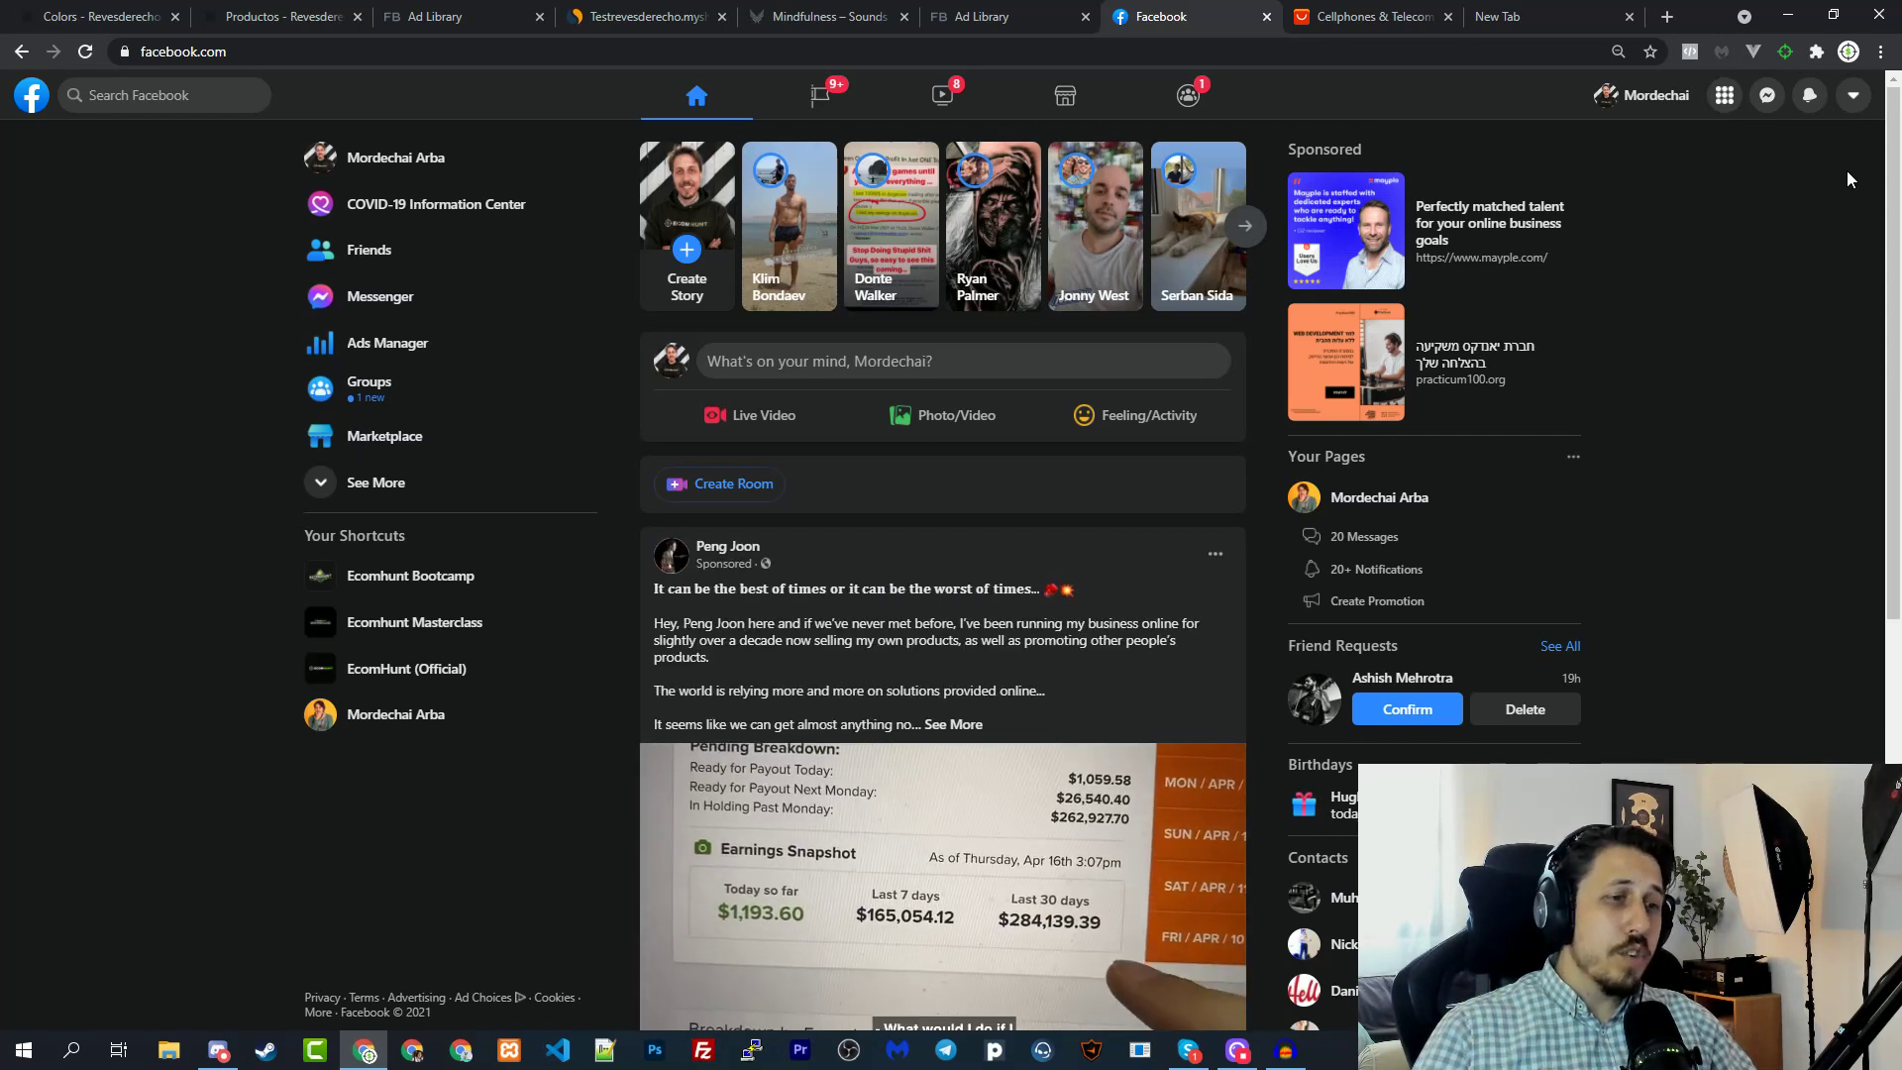
# Examine the viral posts in the feed, including the reactions, comments and shares on the workshop ad and the CopyShark.AI ad.
pyautogui.scroll(-4, 1827, 340)
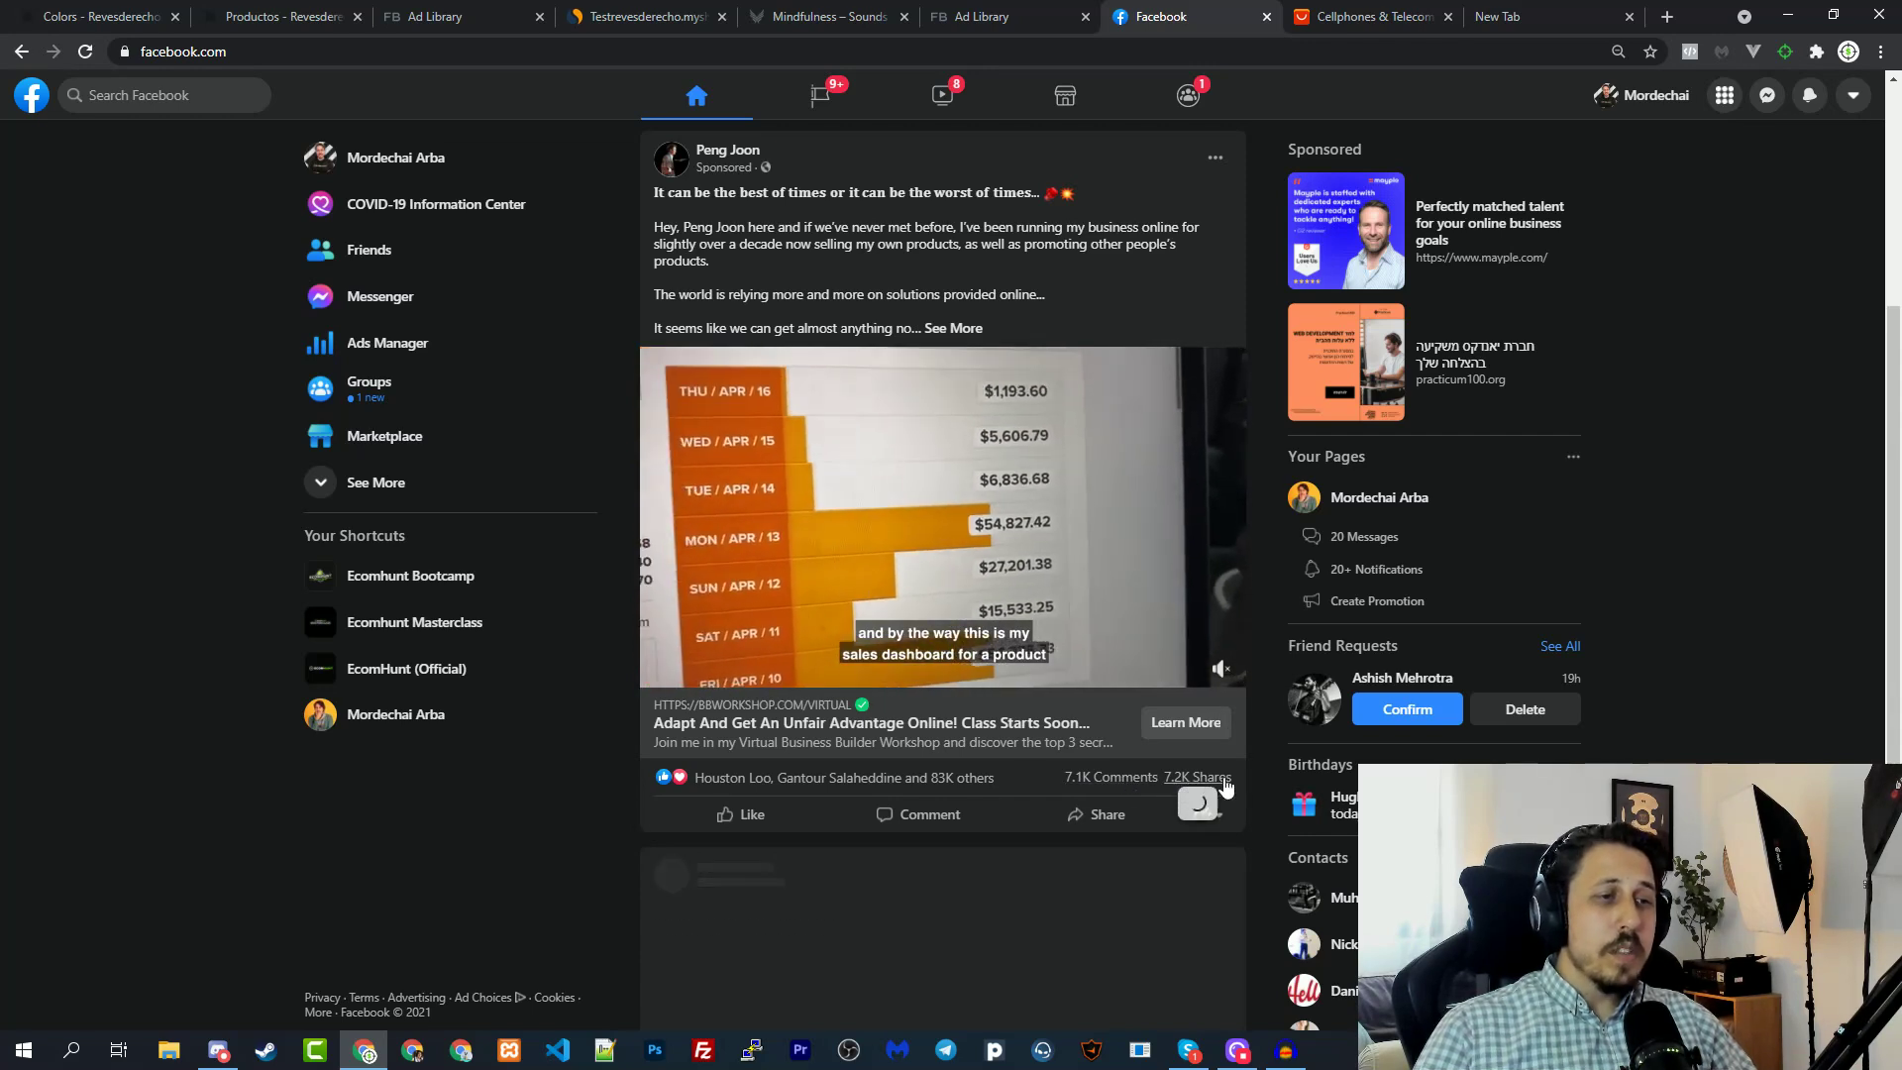
pyautogui.moveTo(938, 778)
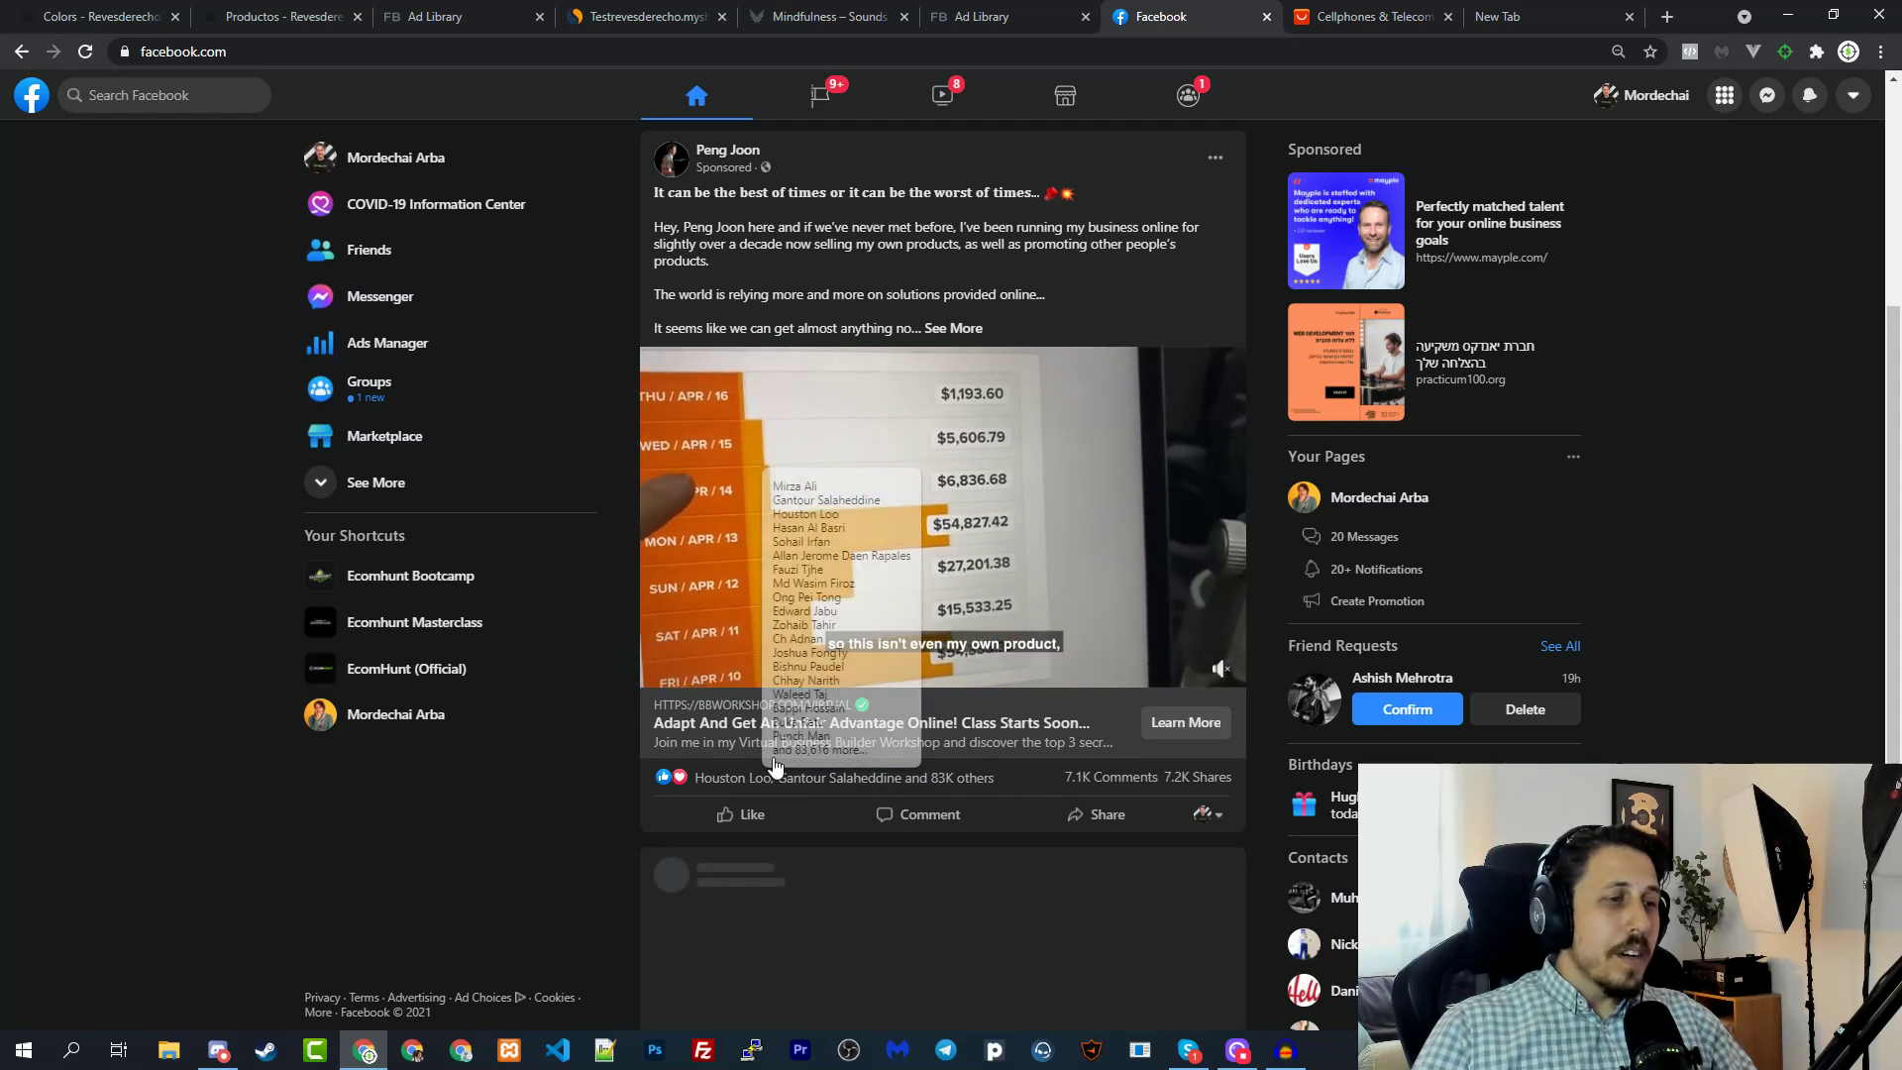
pyautogui.moveTo(794, 407)
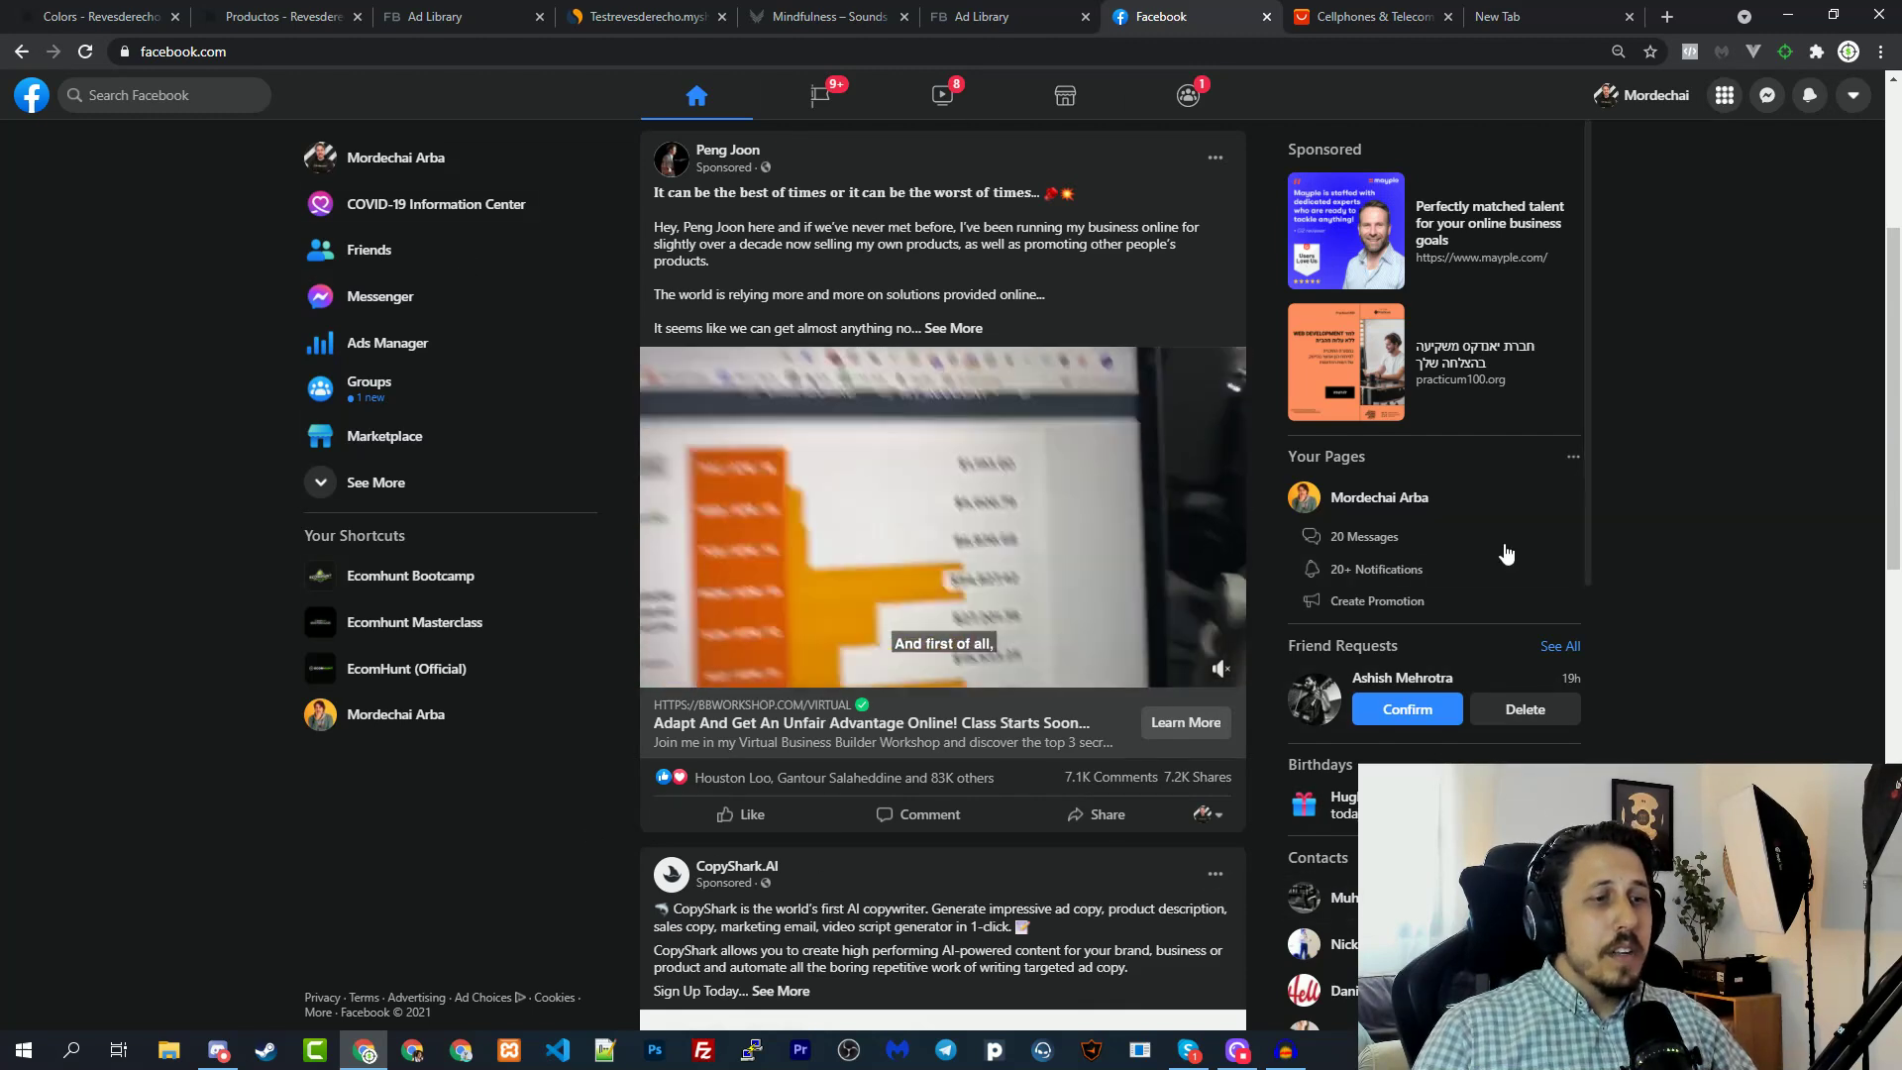
pyautogui.scroll(-6, 1437, 495)
pyautogui.scroll(-8, 1090, 891)
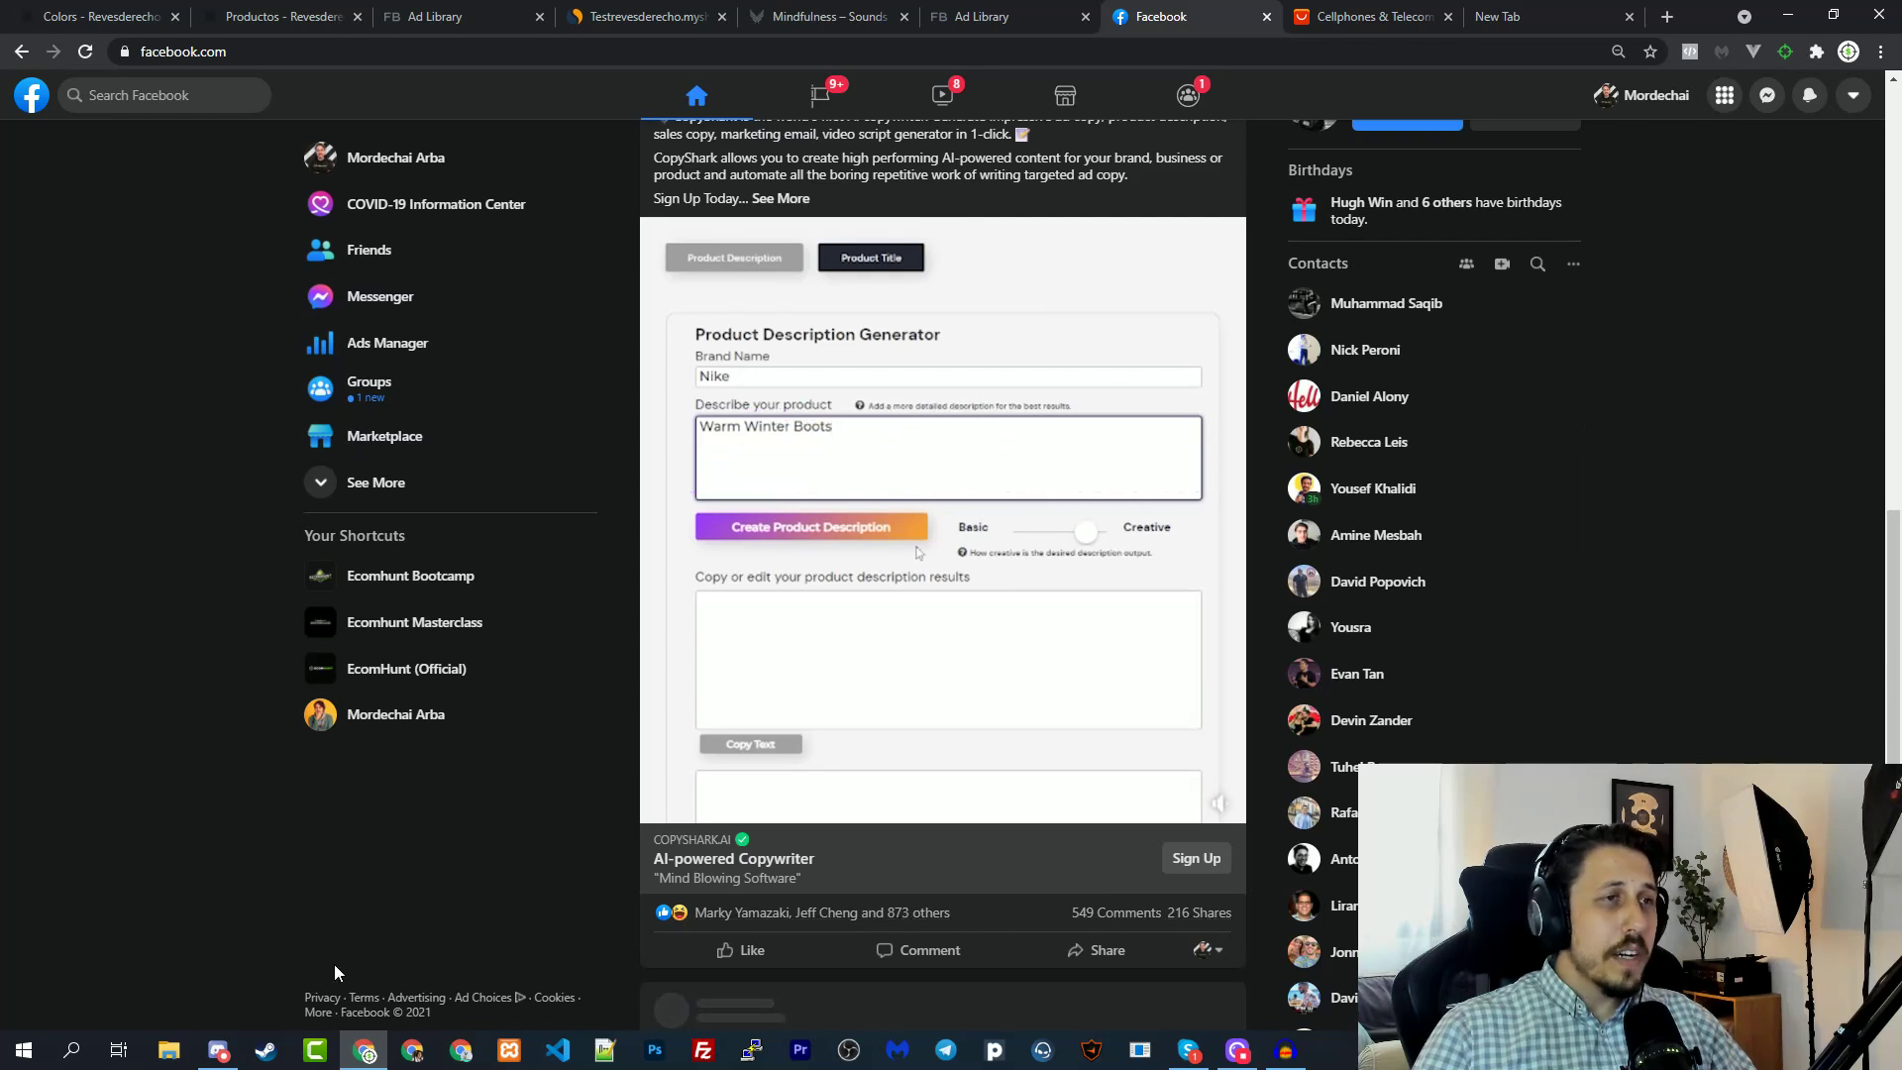
pyautogui.scroll(-1, 573, 840)
pyautogui.scroll(-4, 575, 827)
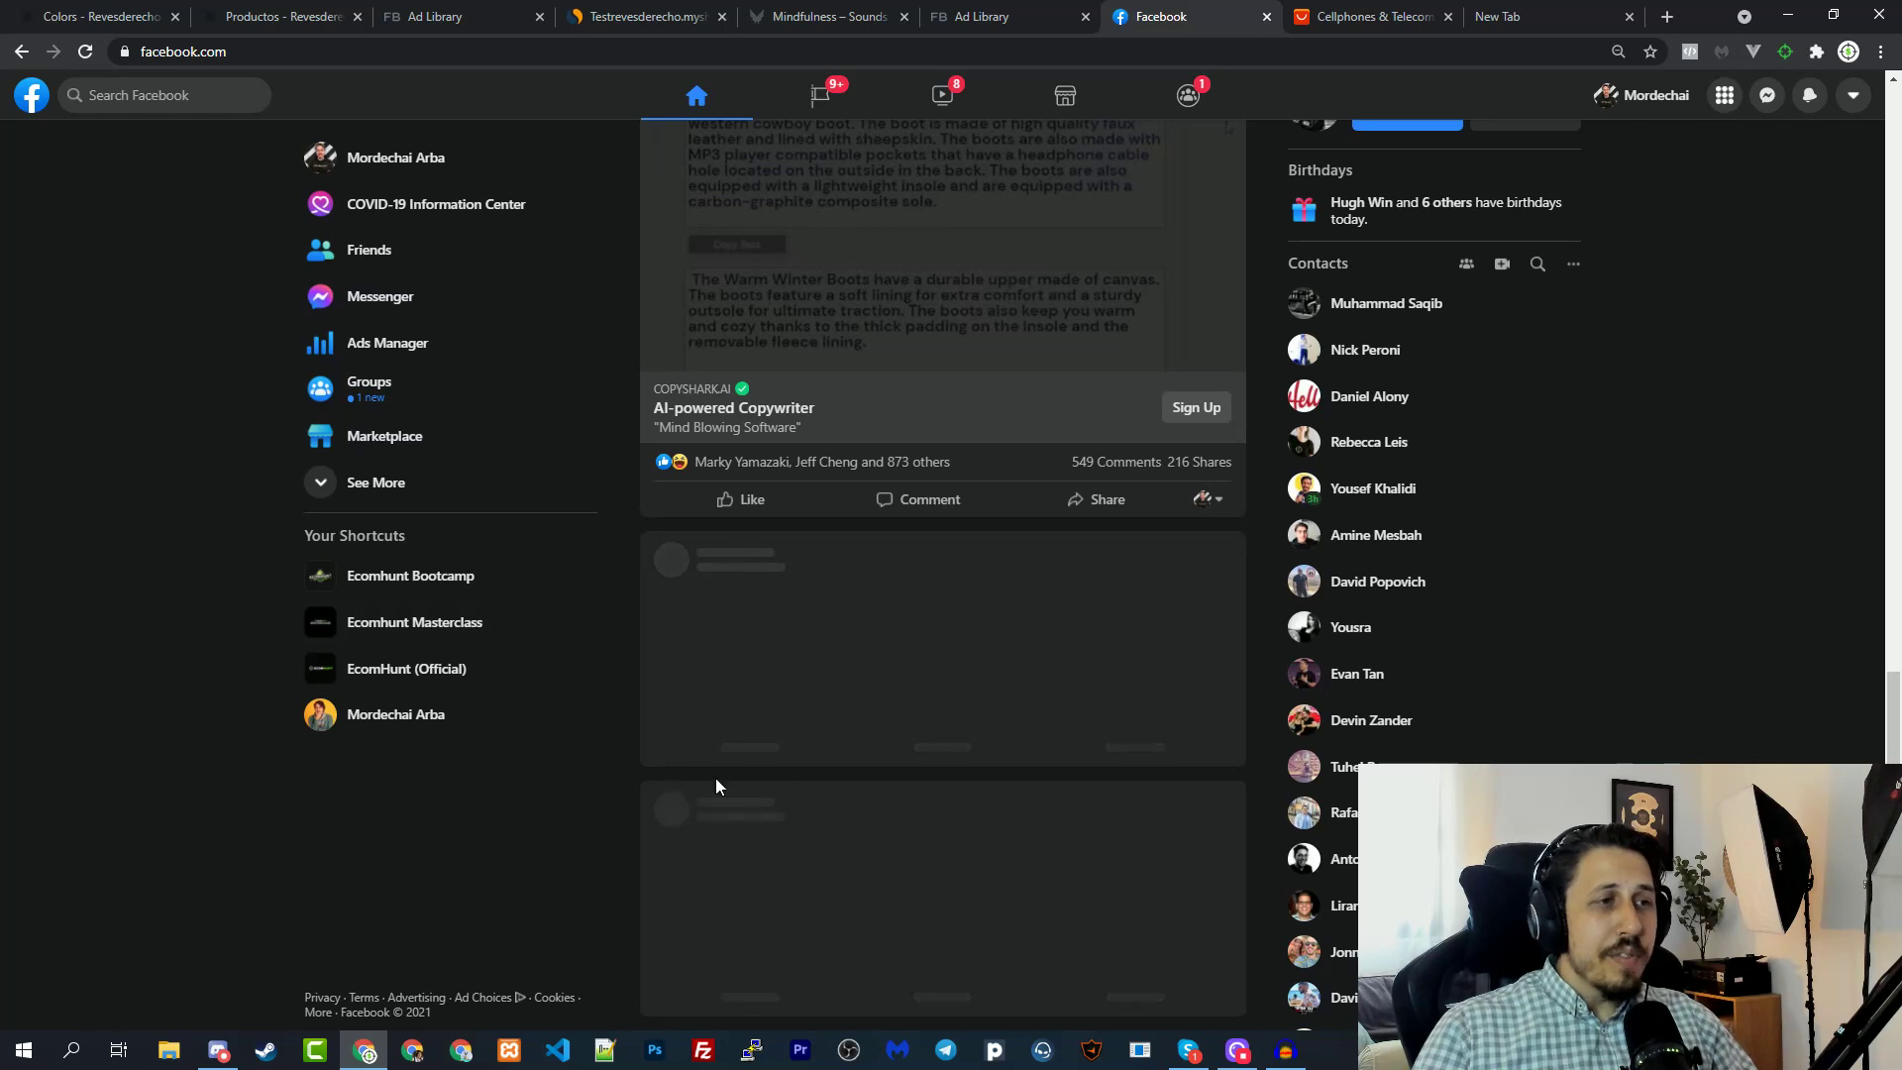
pyautogui.scroll(6, 876, 714)
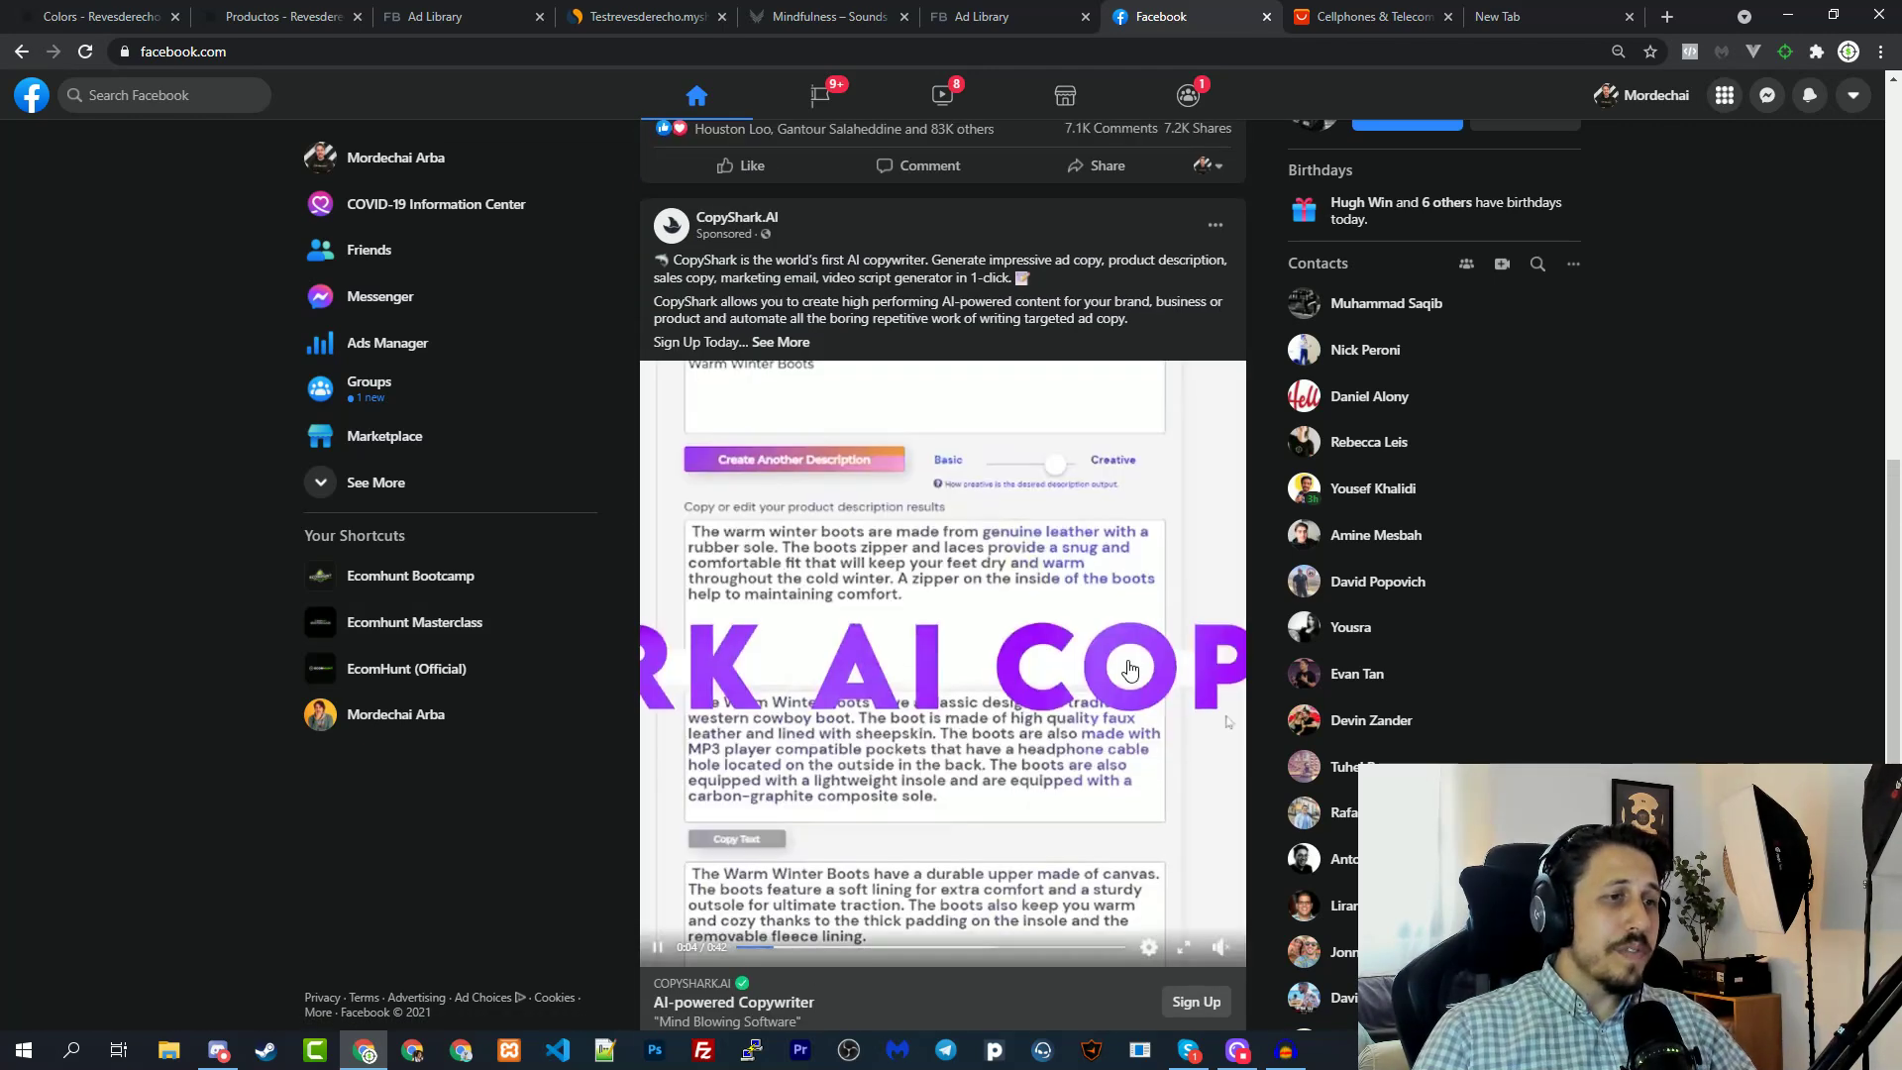
pyautogui.scroll(4, 1126, 670)
pyautogui.scroll(-8, 1098, 604)
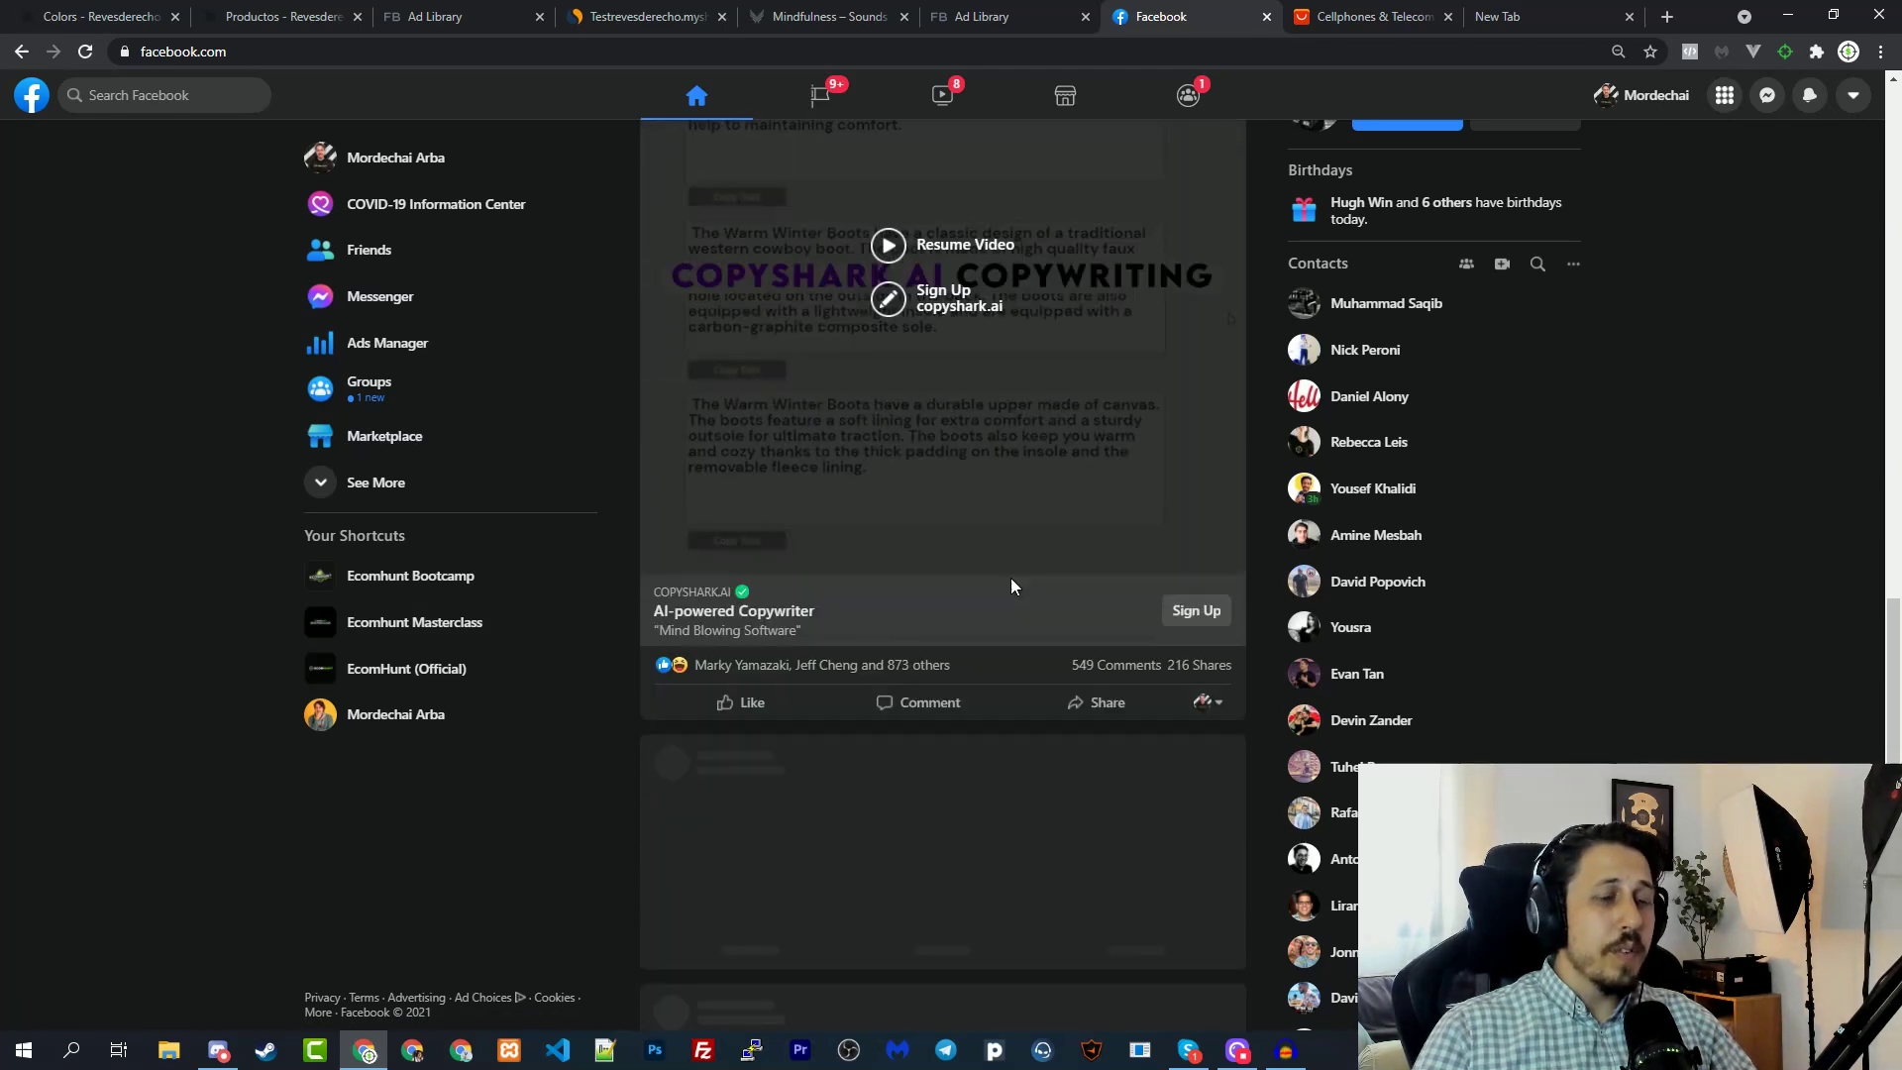
# Return to the virtual workshop video ad in the feed and save it to the GURUS collection.
pyautogui.scroll(10, 1016, 581)
pyautogui.scroll(-2, 1030, 594)
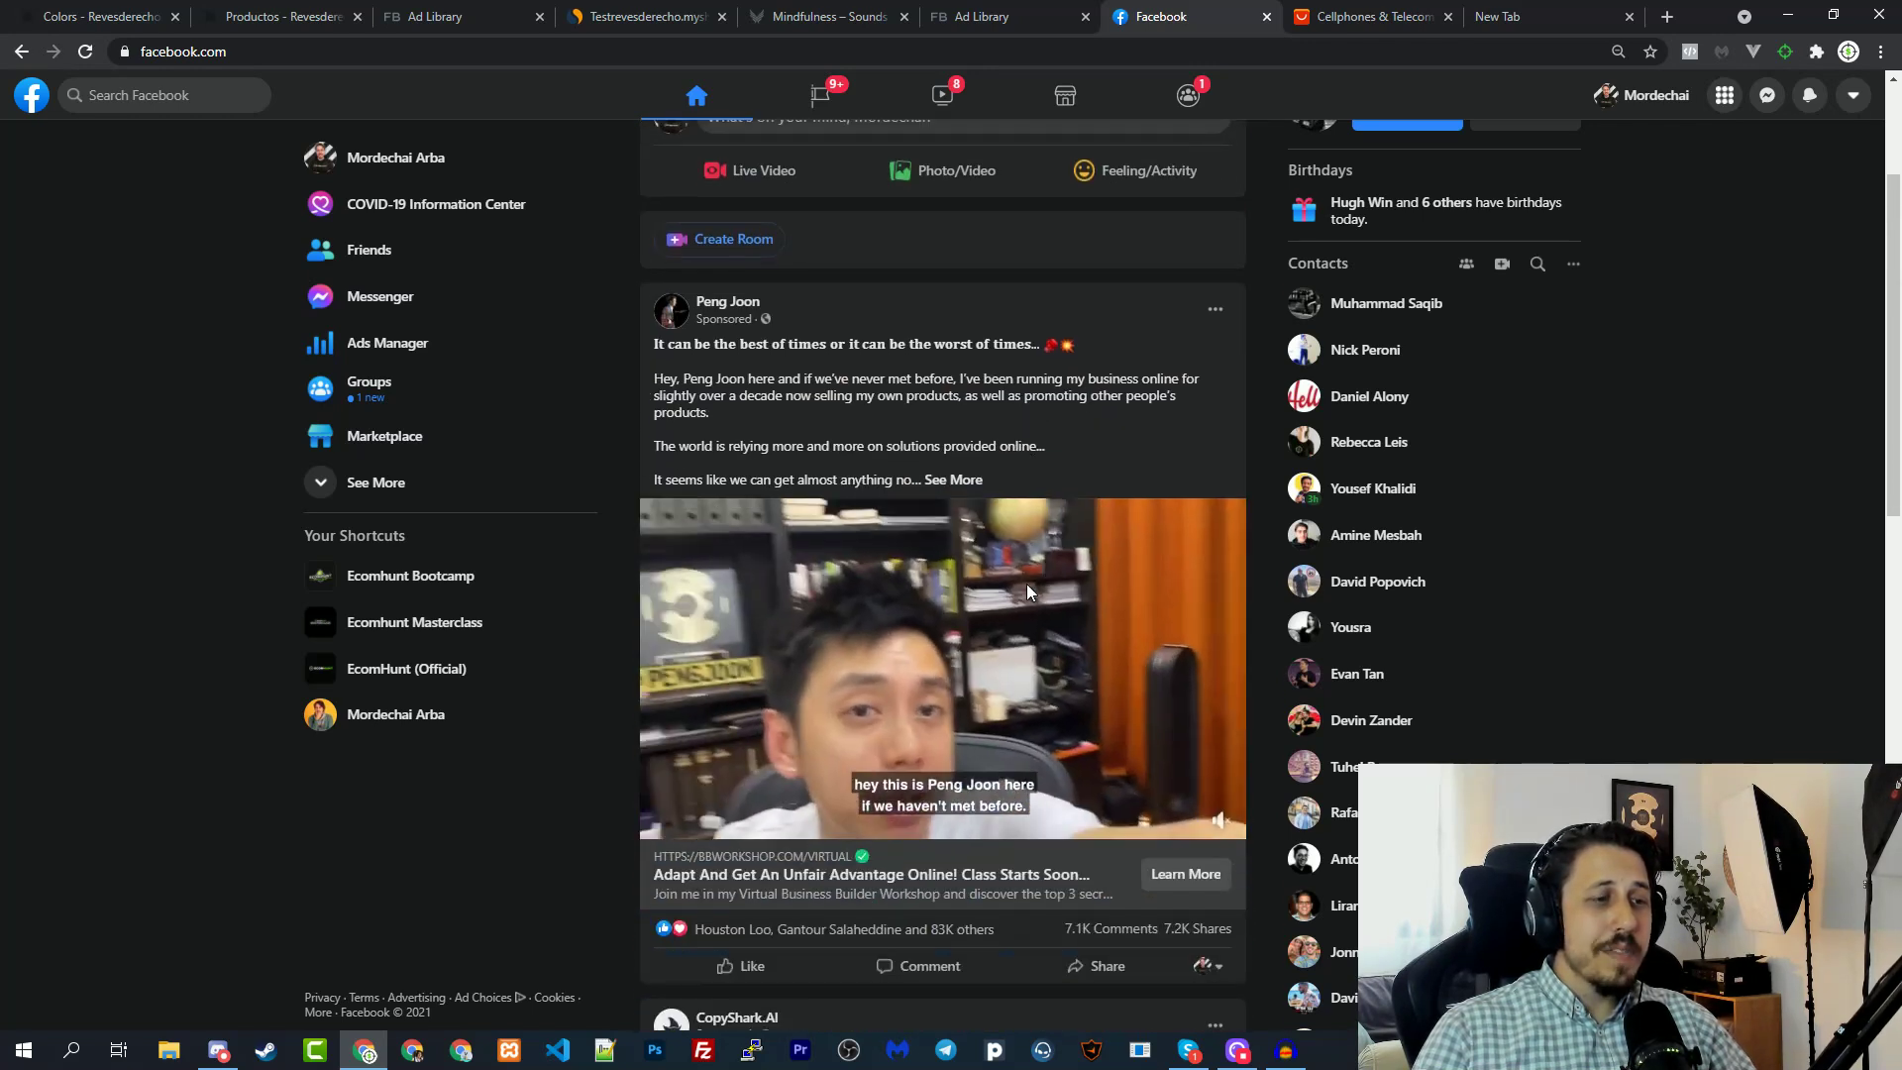
pyautogui.click(1215, 311)
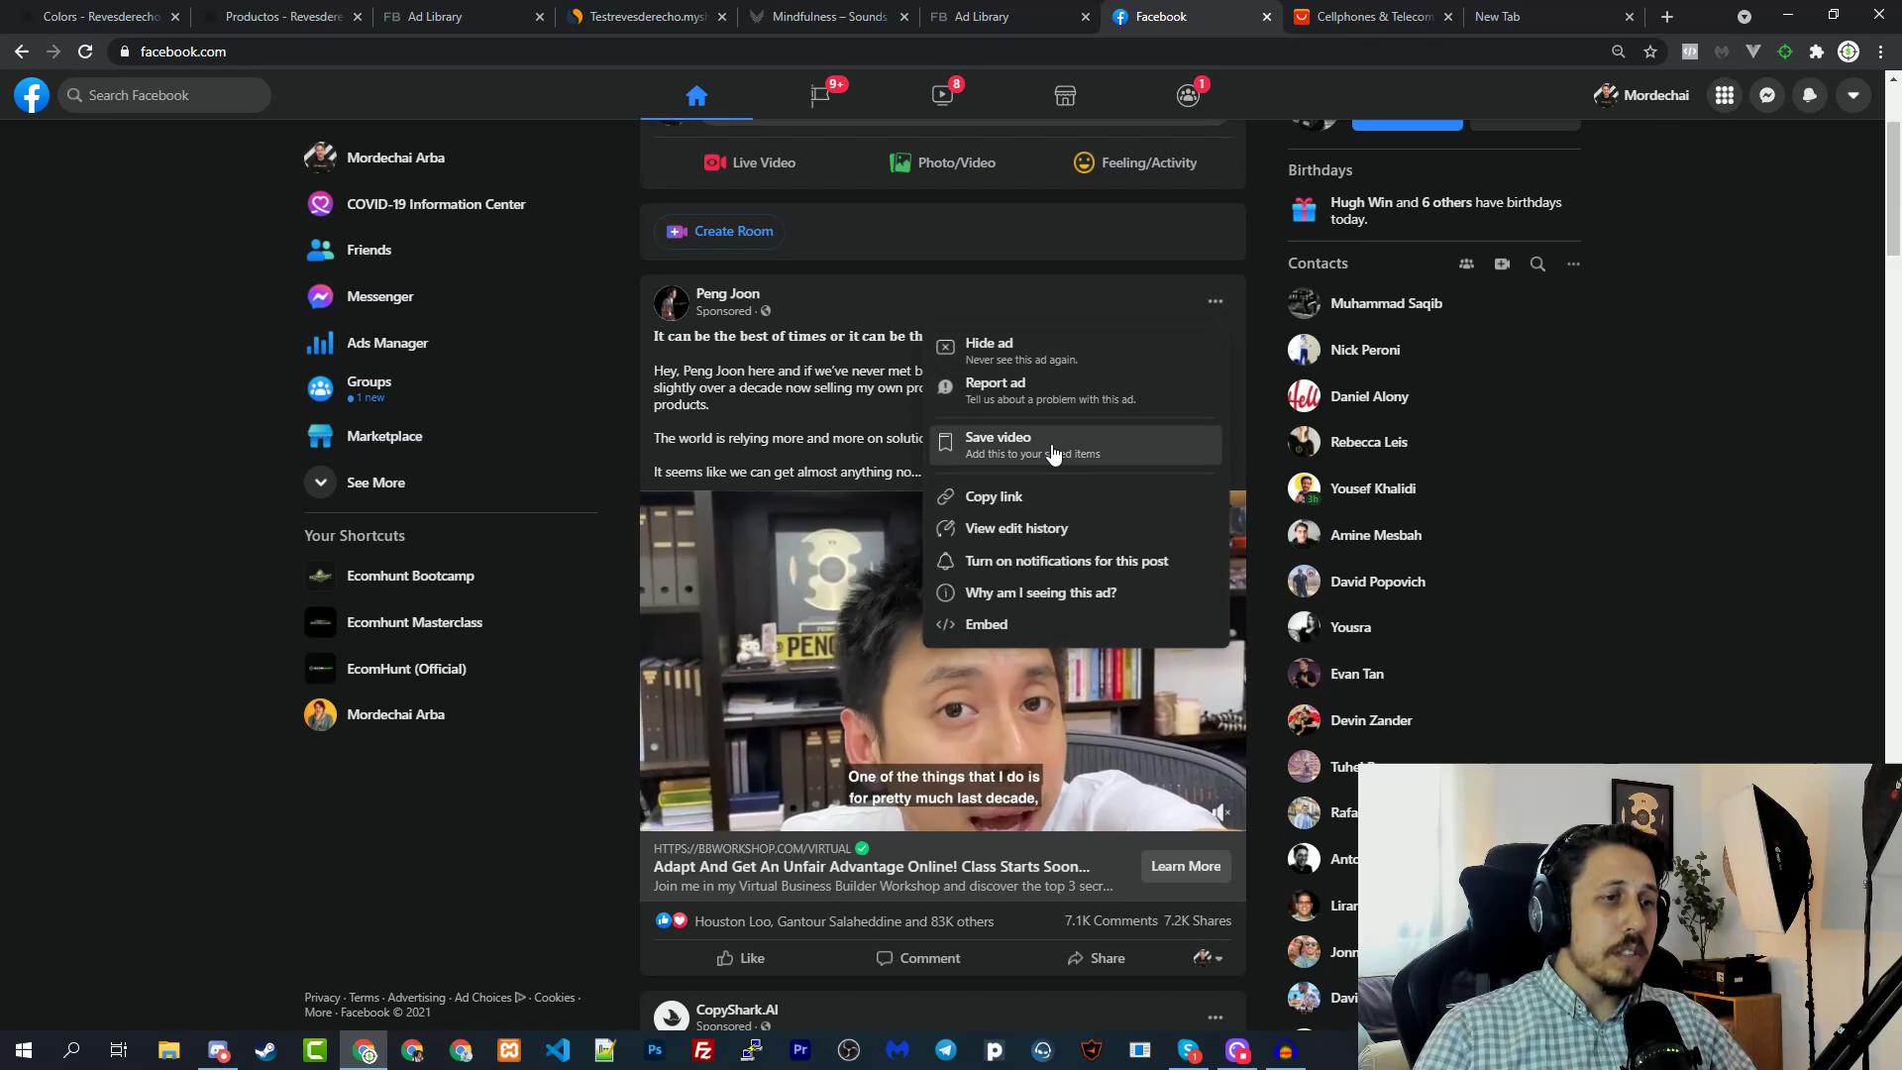
pyautogui.click(1053, 453)
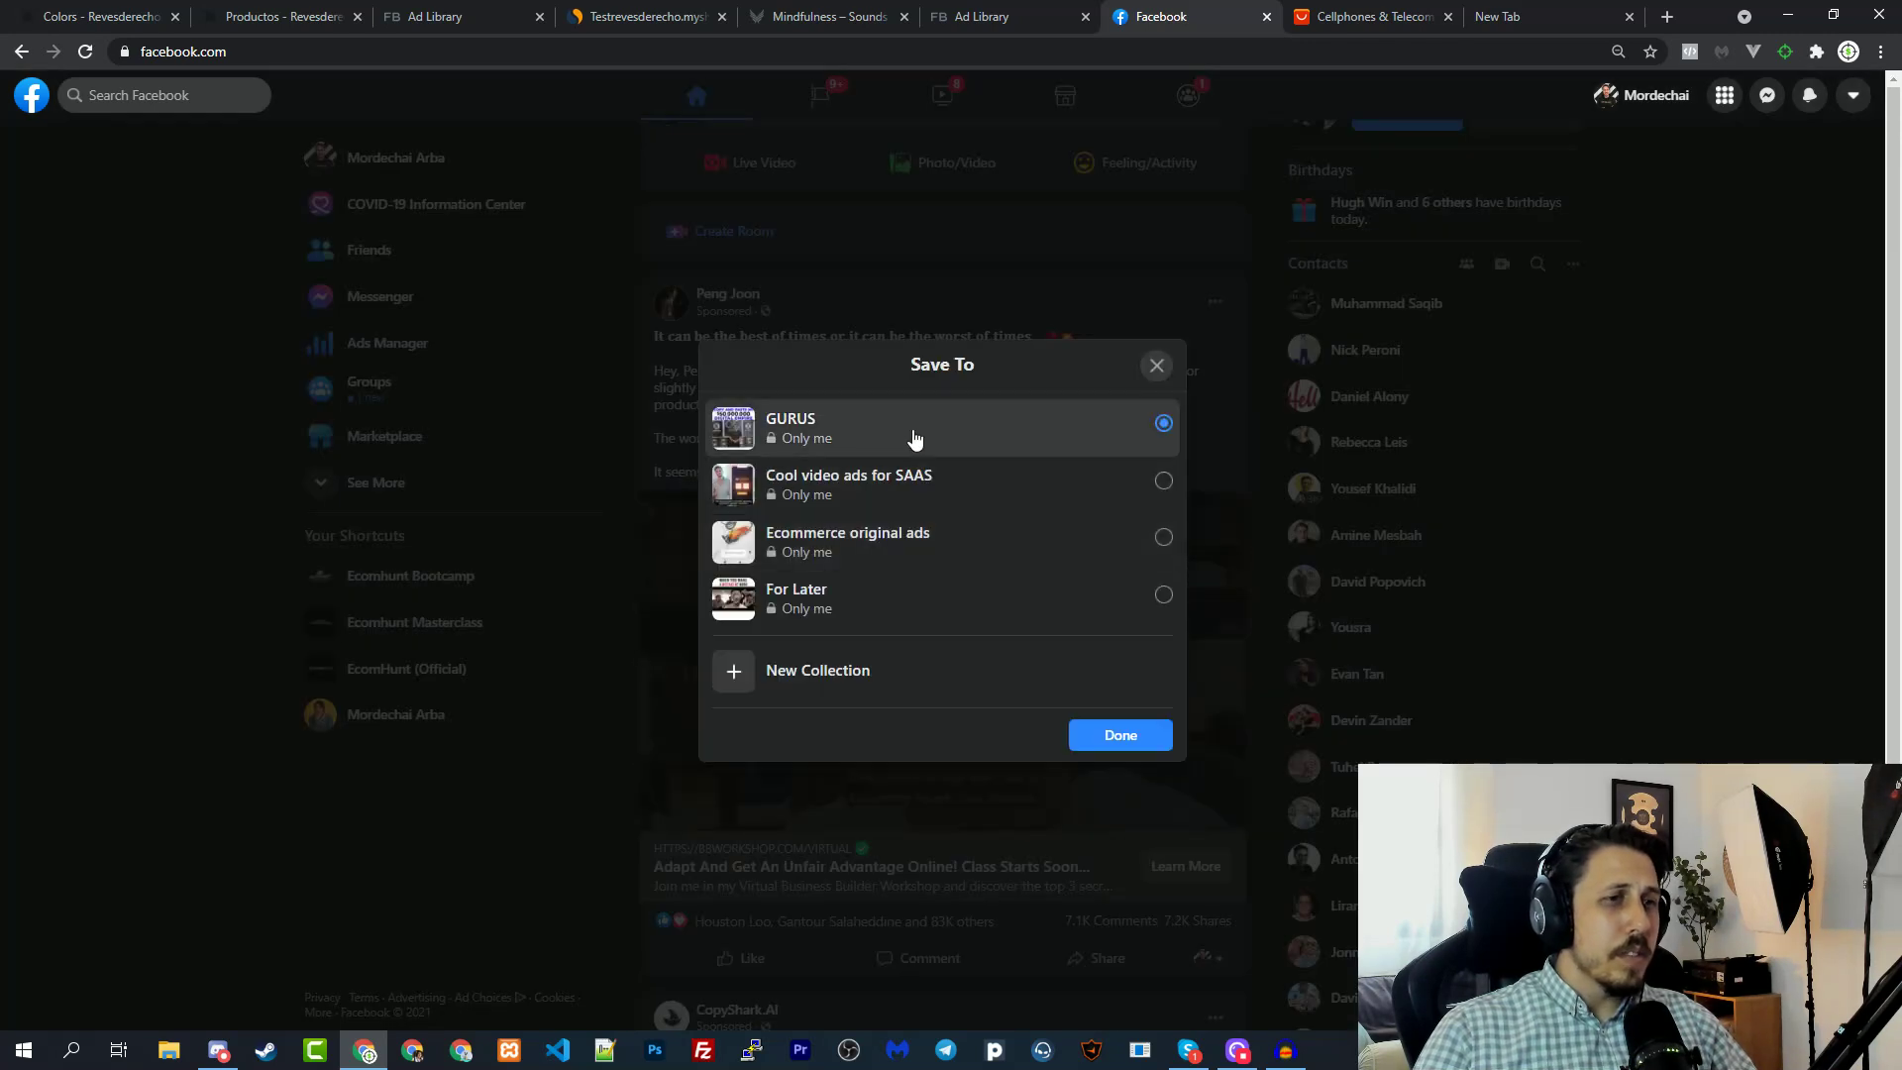
pyautogui.click(1129, 741)
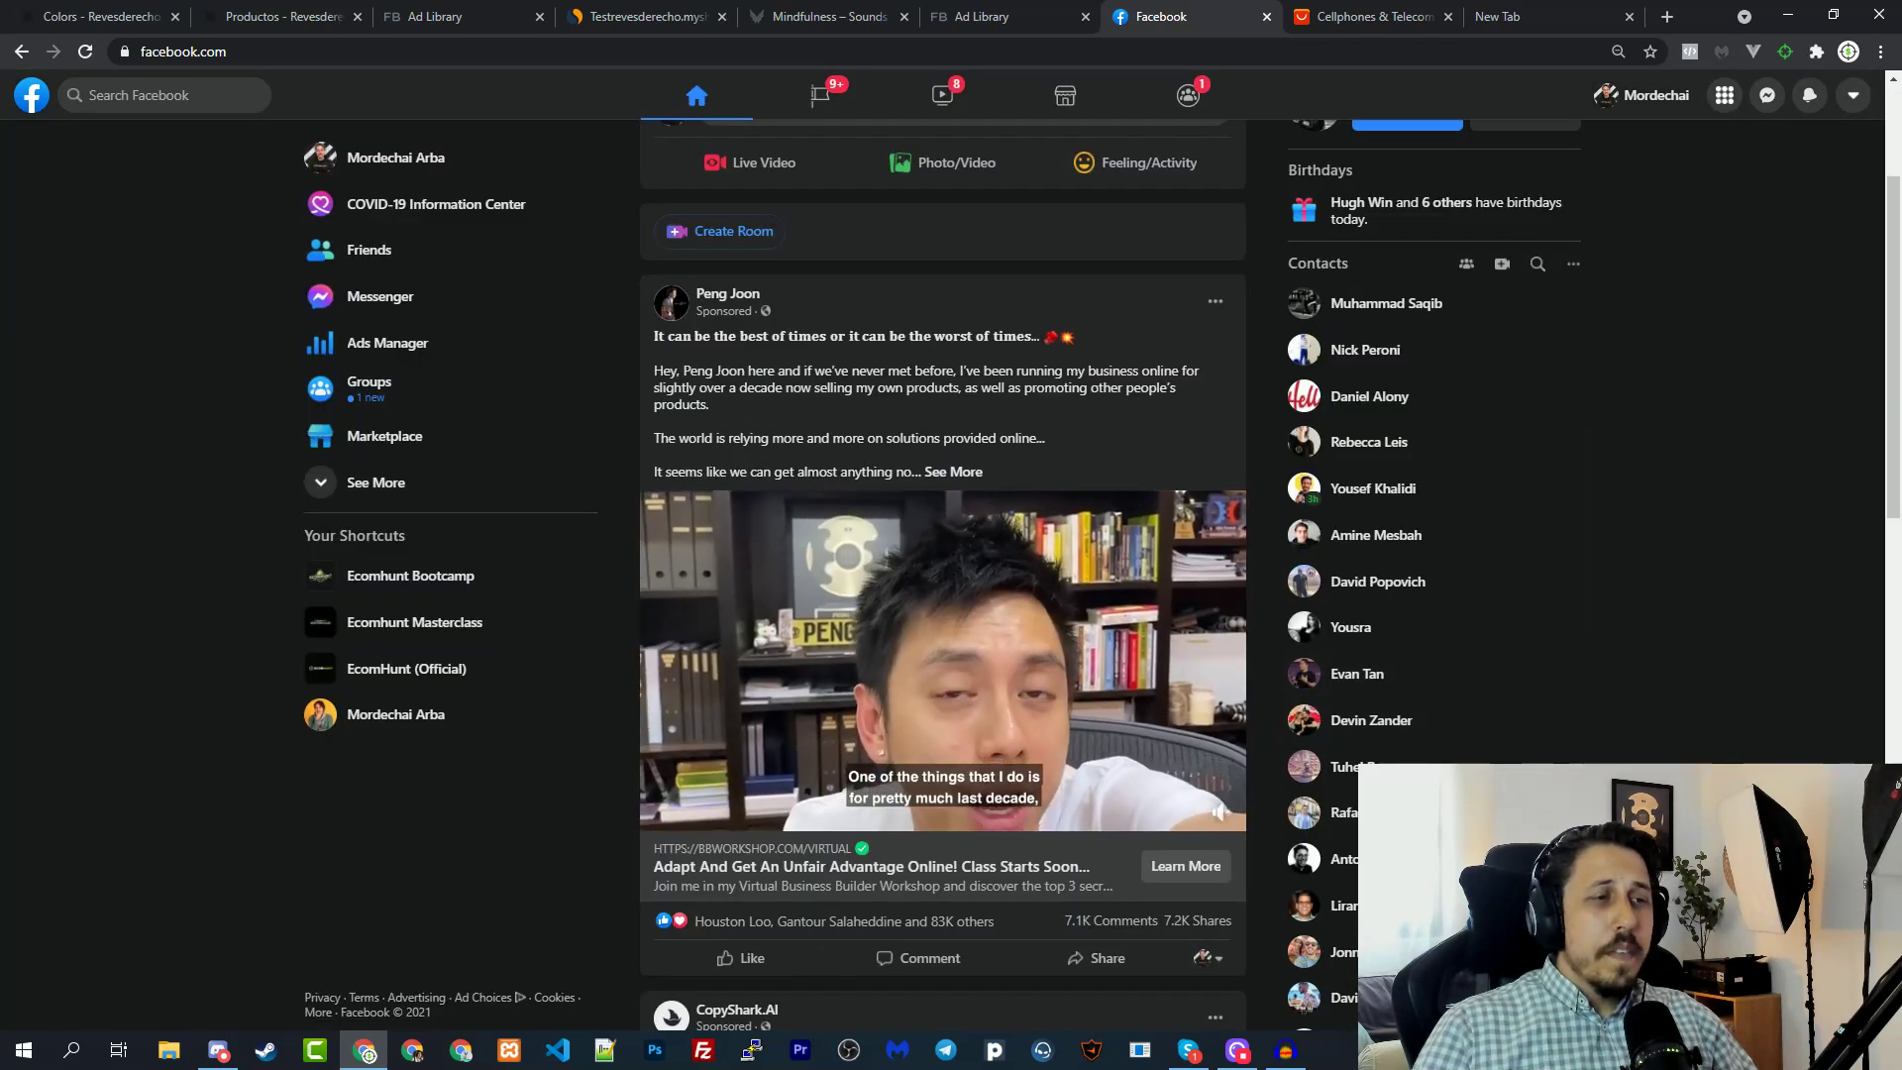
pyautogui.scroll(3, 1845, 651)
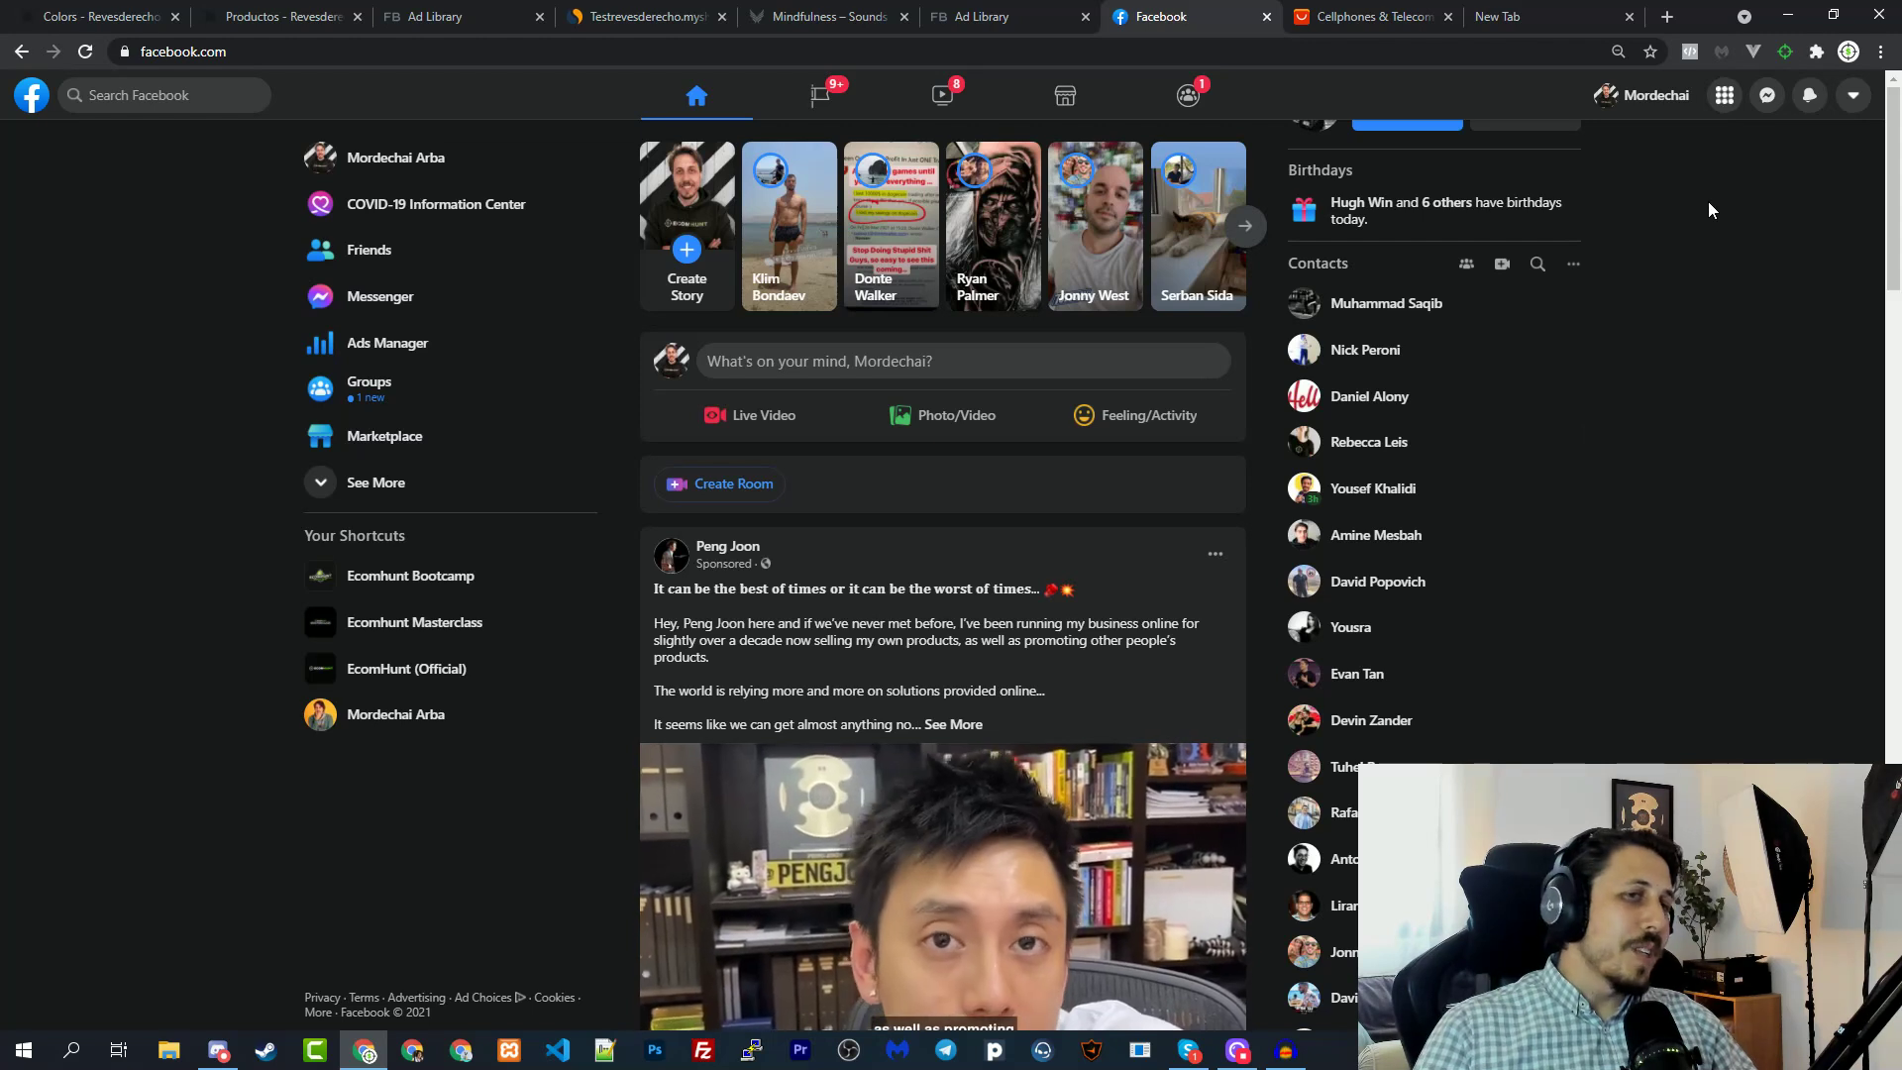
# Switch to AliExpress, reload the Cellphones & Telecommunications listing and track the Amzish 30W Qi fast wireless charger with Ecomhunt Tracker.
pyautogui.click(1367, 17)
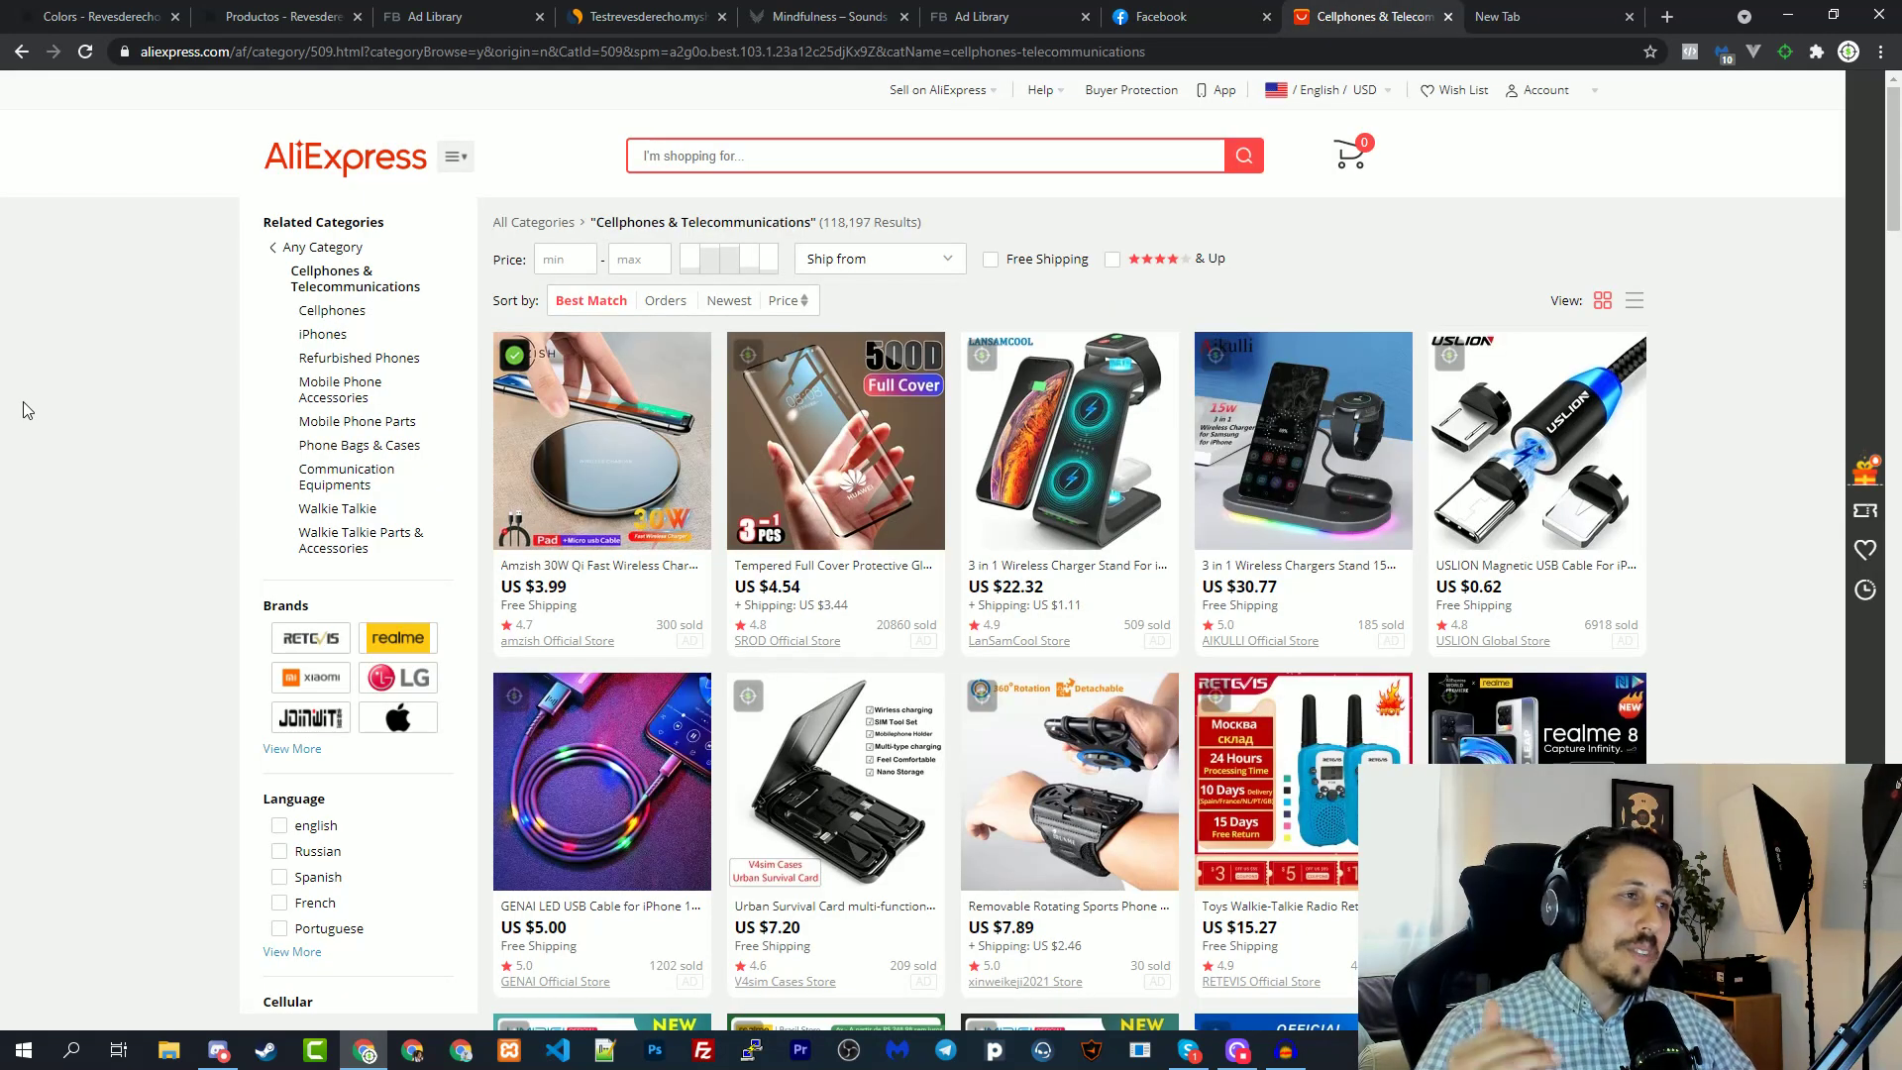
pyautogui.press('F5')
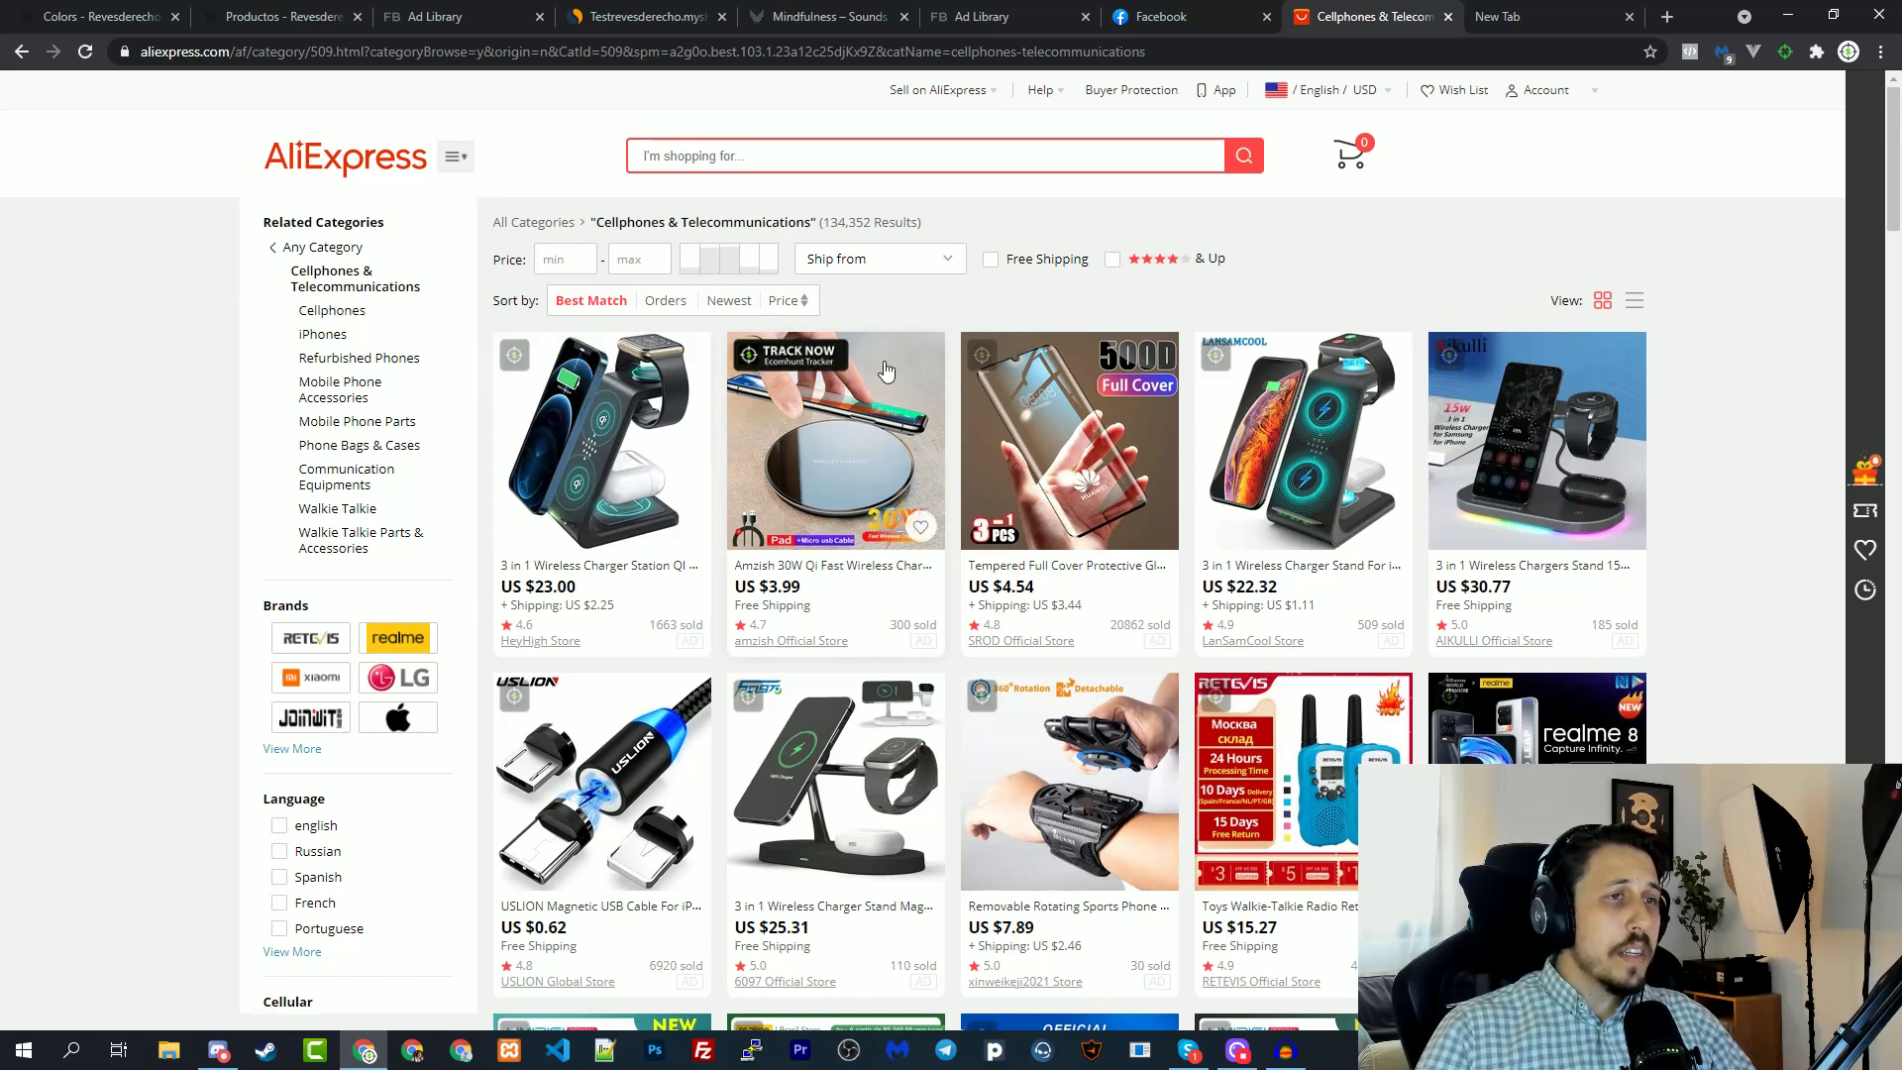
pyautogui.scroll(-3, 1473, 493)
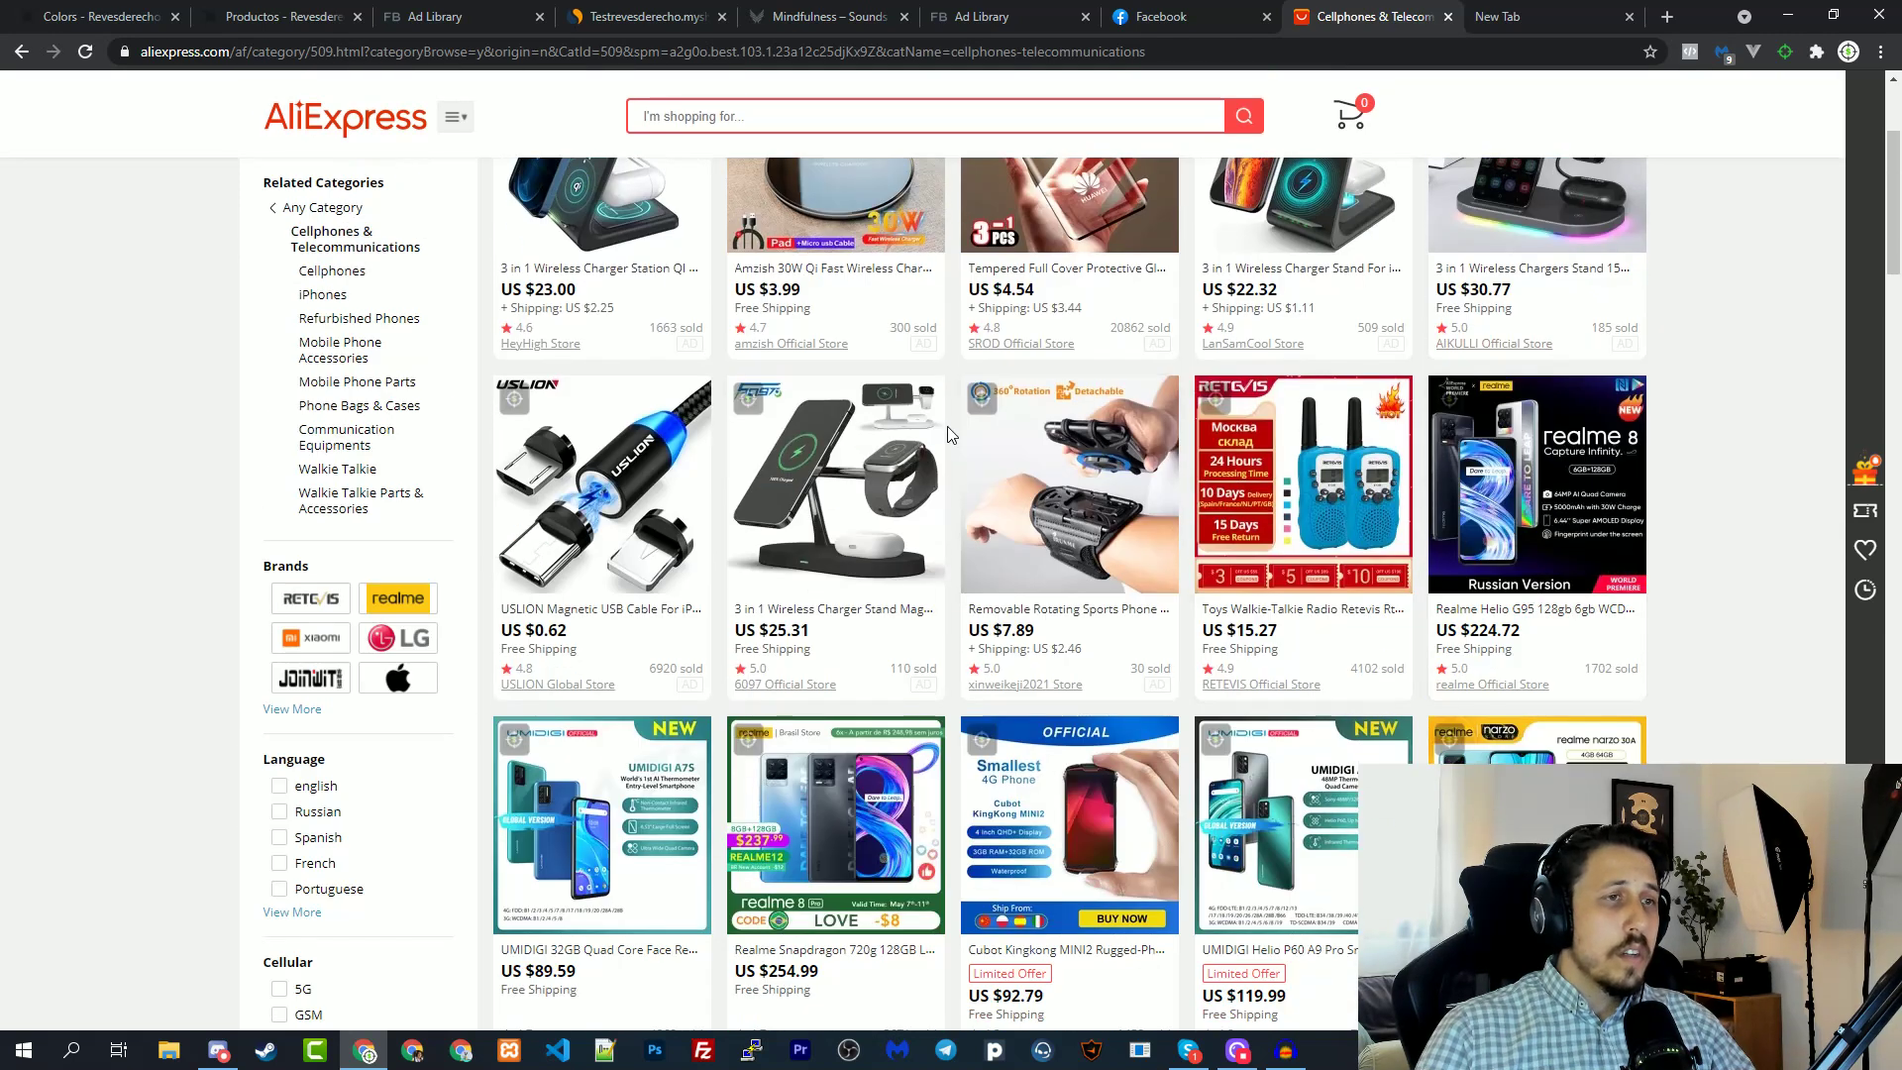
pyautogui.scroll(3, 806, 352)
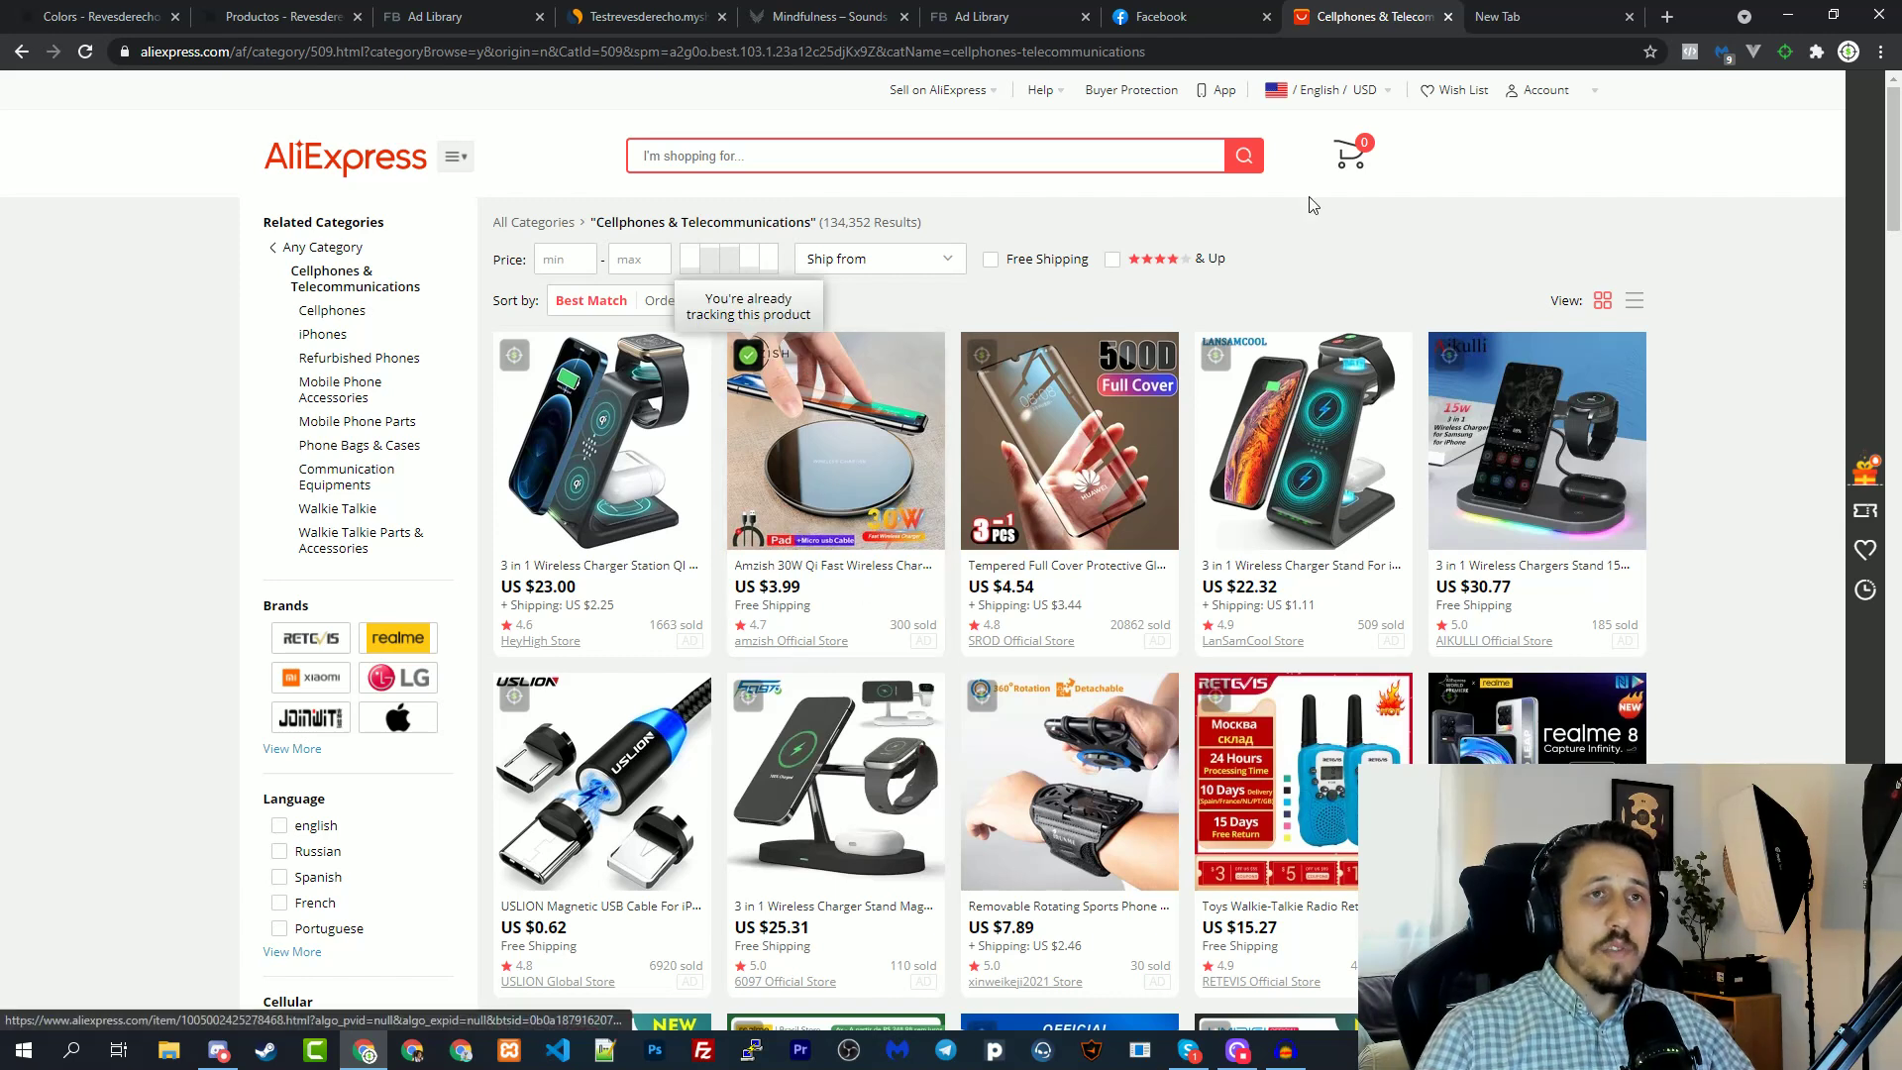
# Open Ecomhunt Tracker from the extension and review the sales data of the tracked AliExpress products.
pyautogui.click(1786, 54)
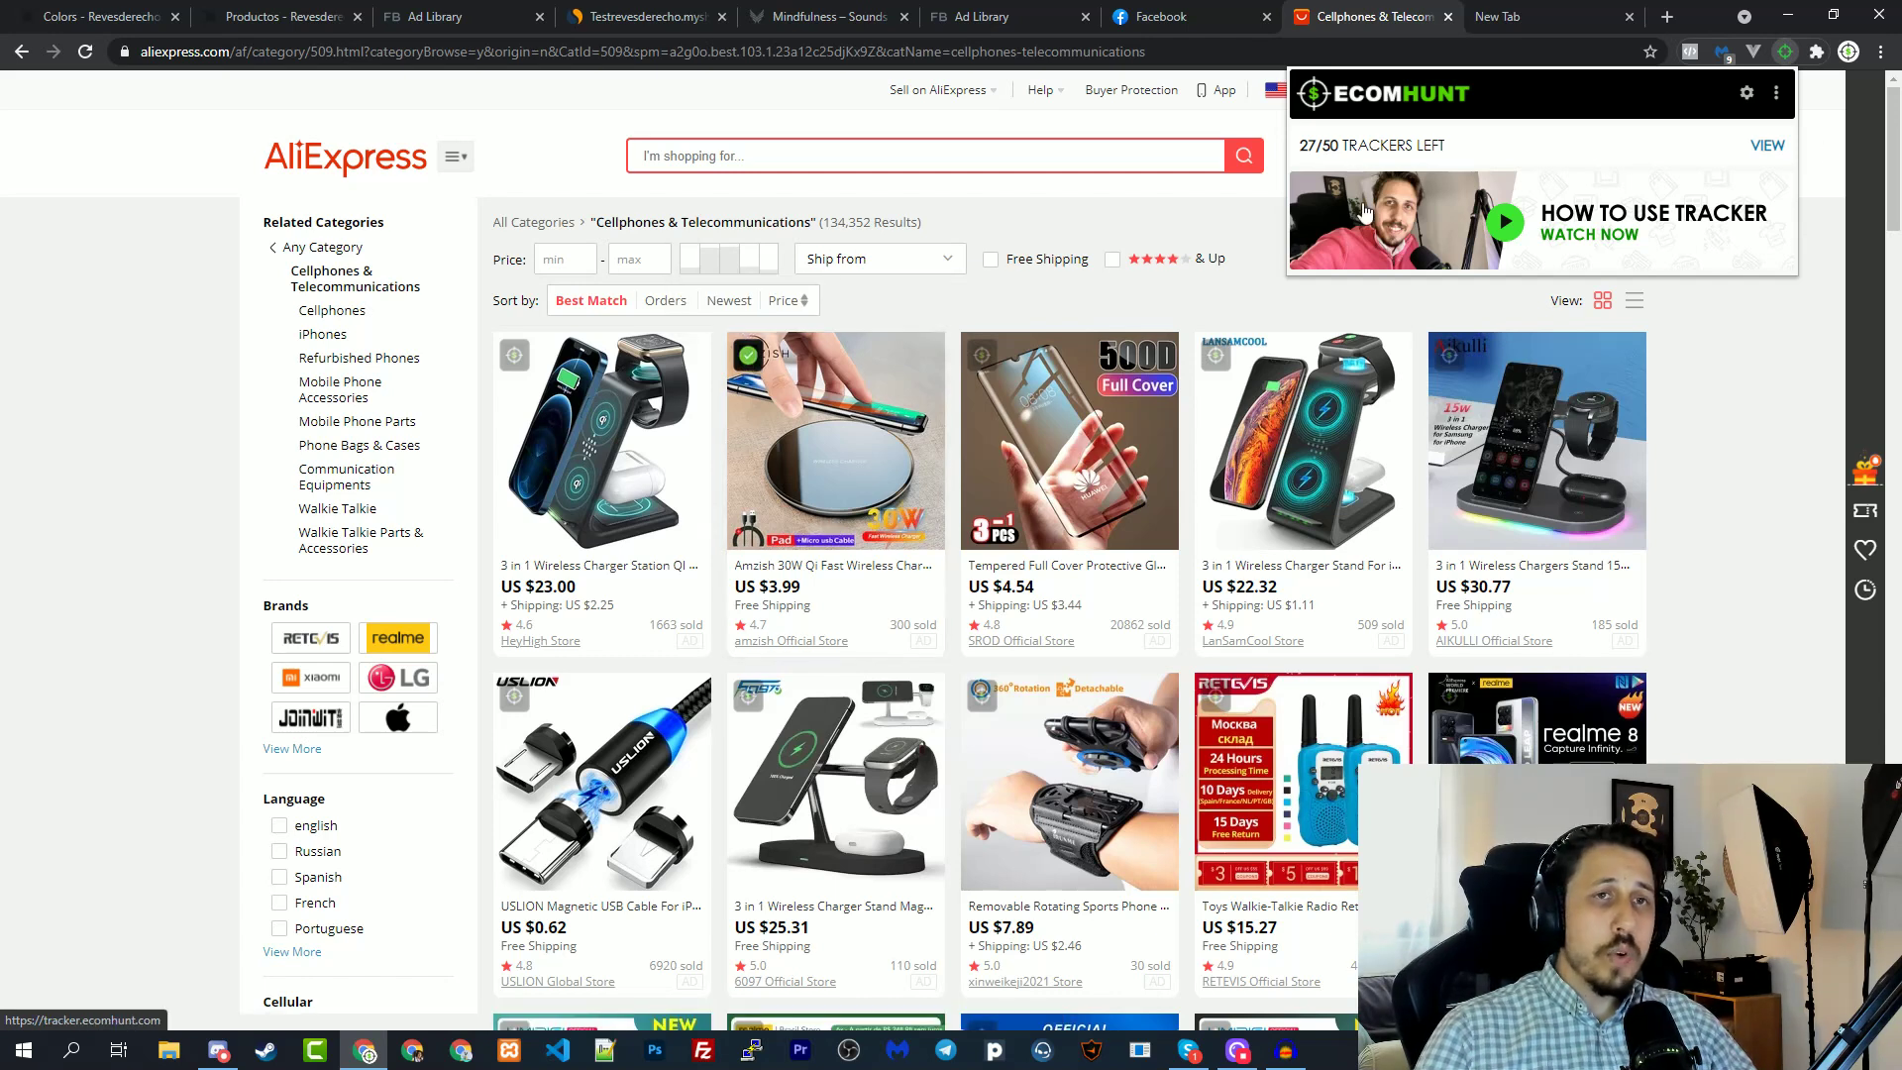
pyautogui.click(1778, 149)
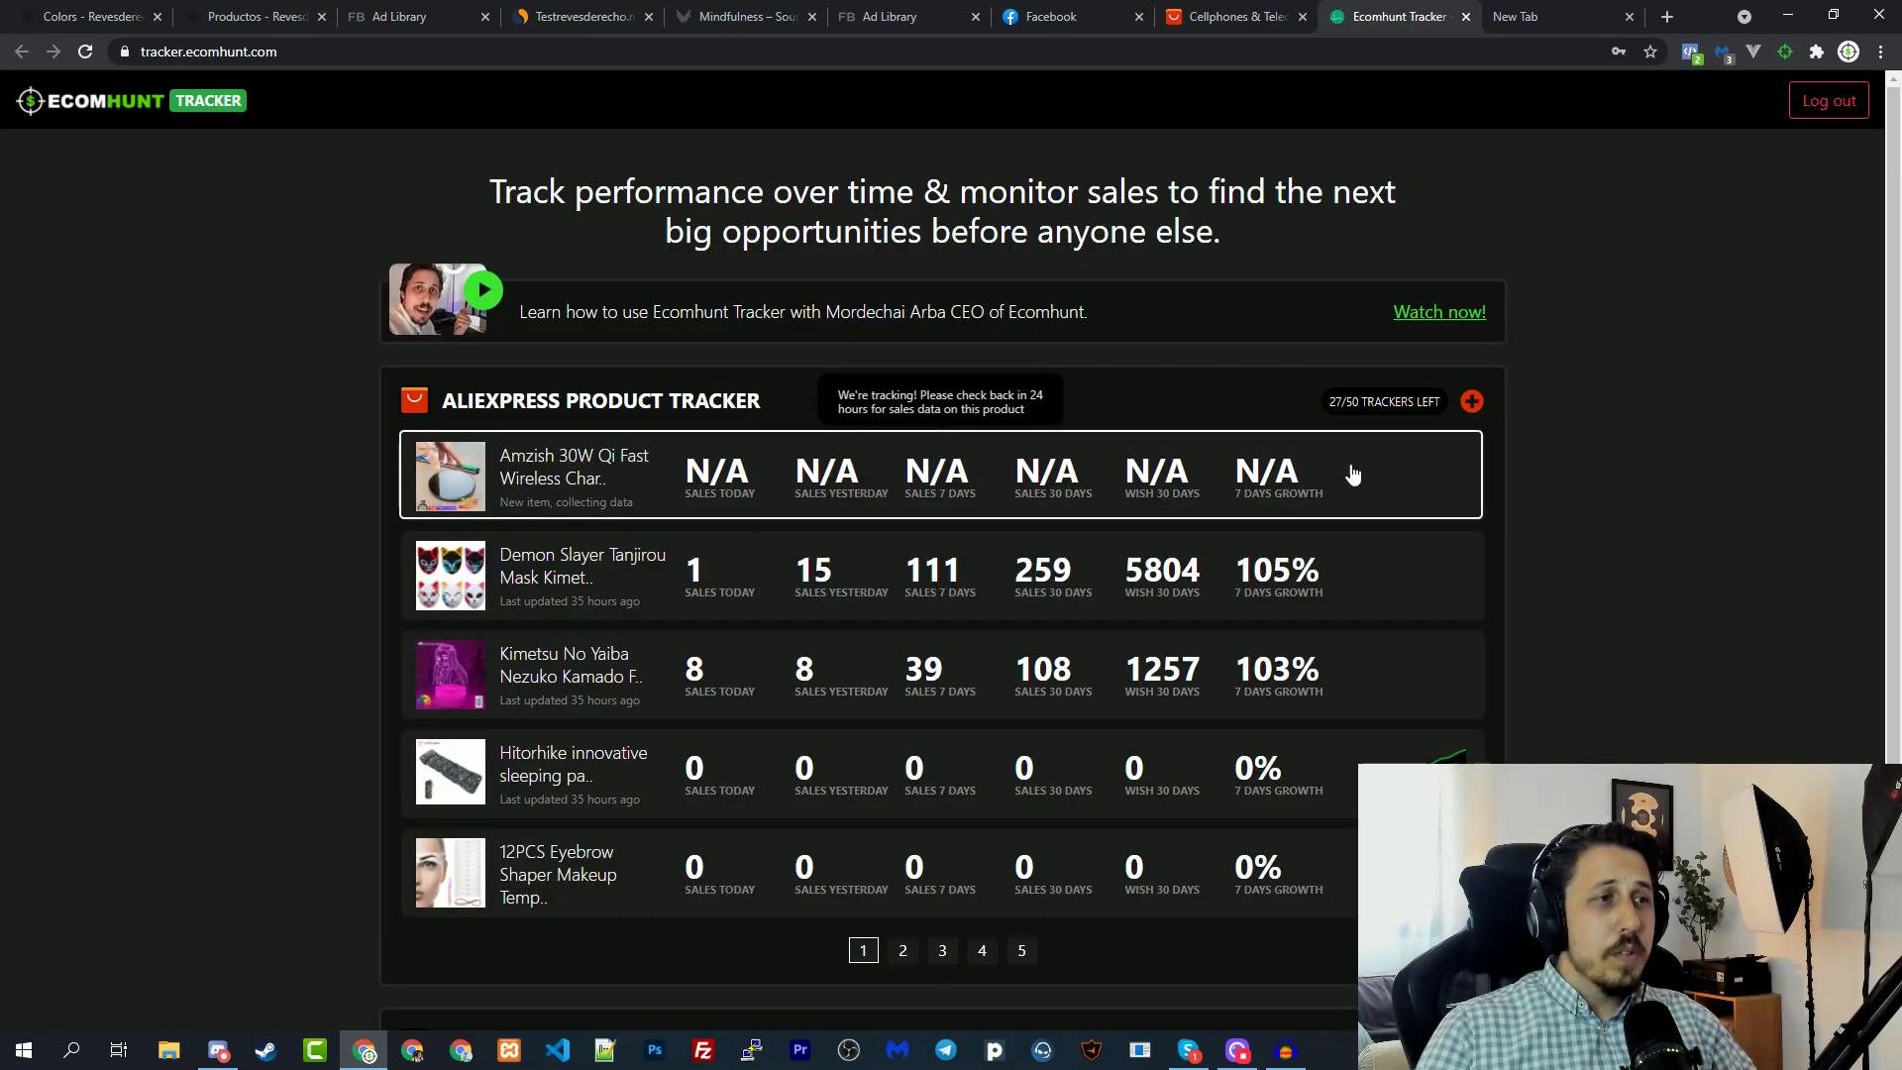
pyautogui.scroll(-1, 1731, 353)
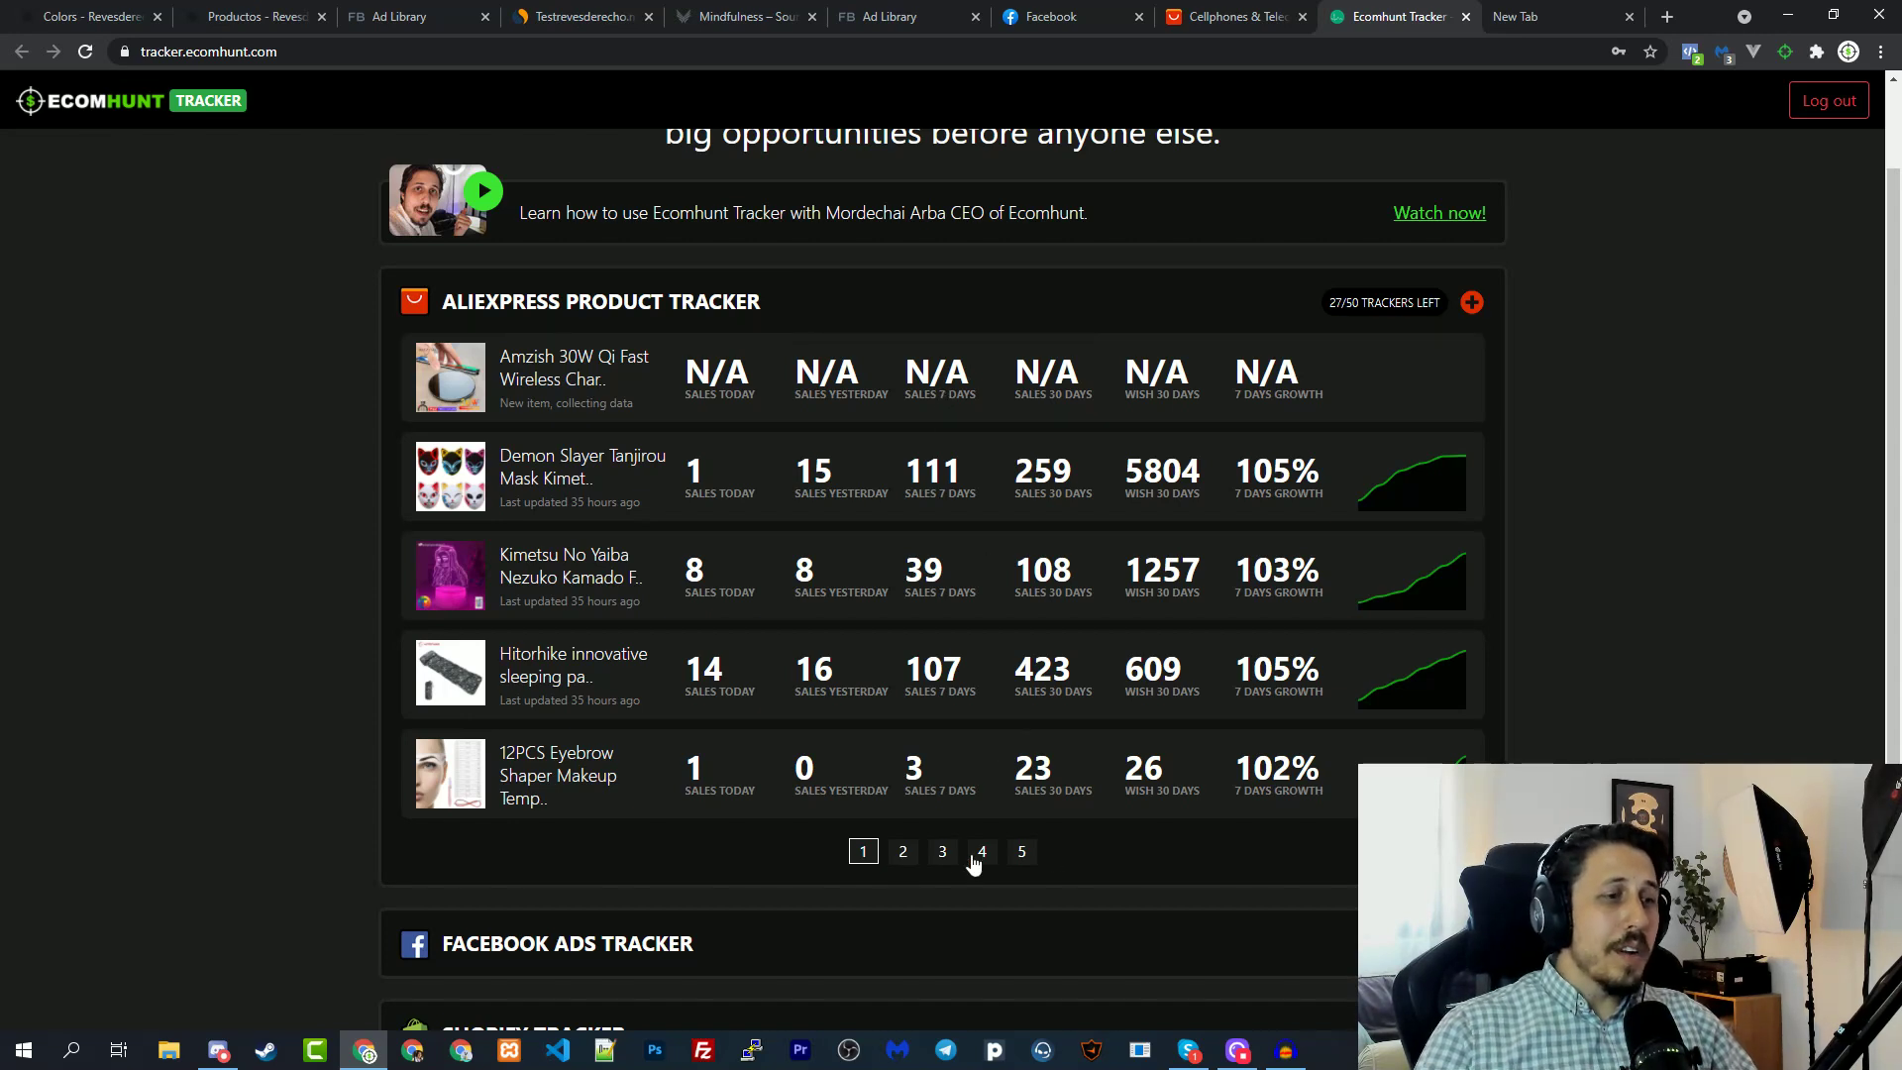
# Open the product stats of the Hitorhike innovative sleeping pad, review its orders and growth over time, and close them.
pyautogui.scroll(-1, 1189, 362)
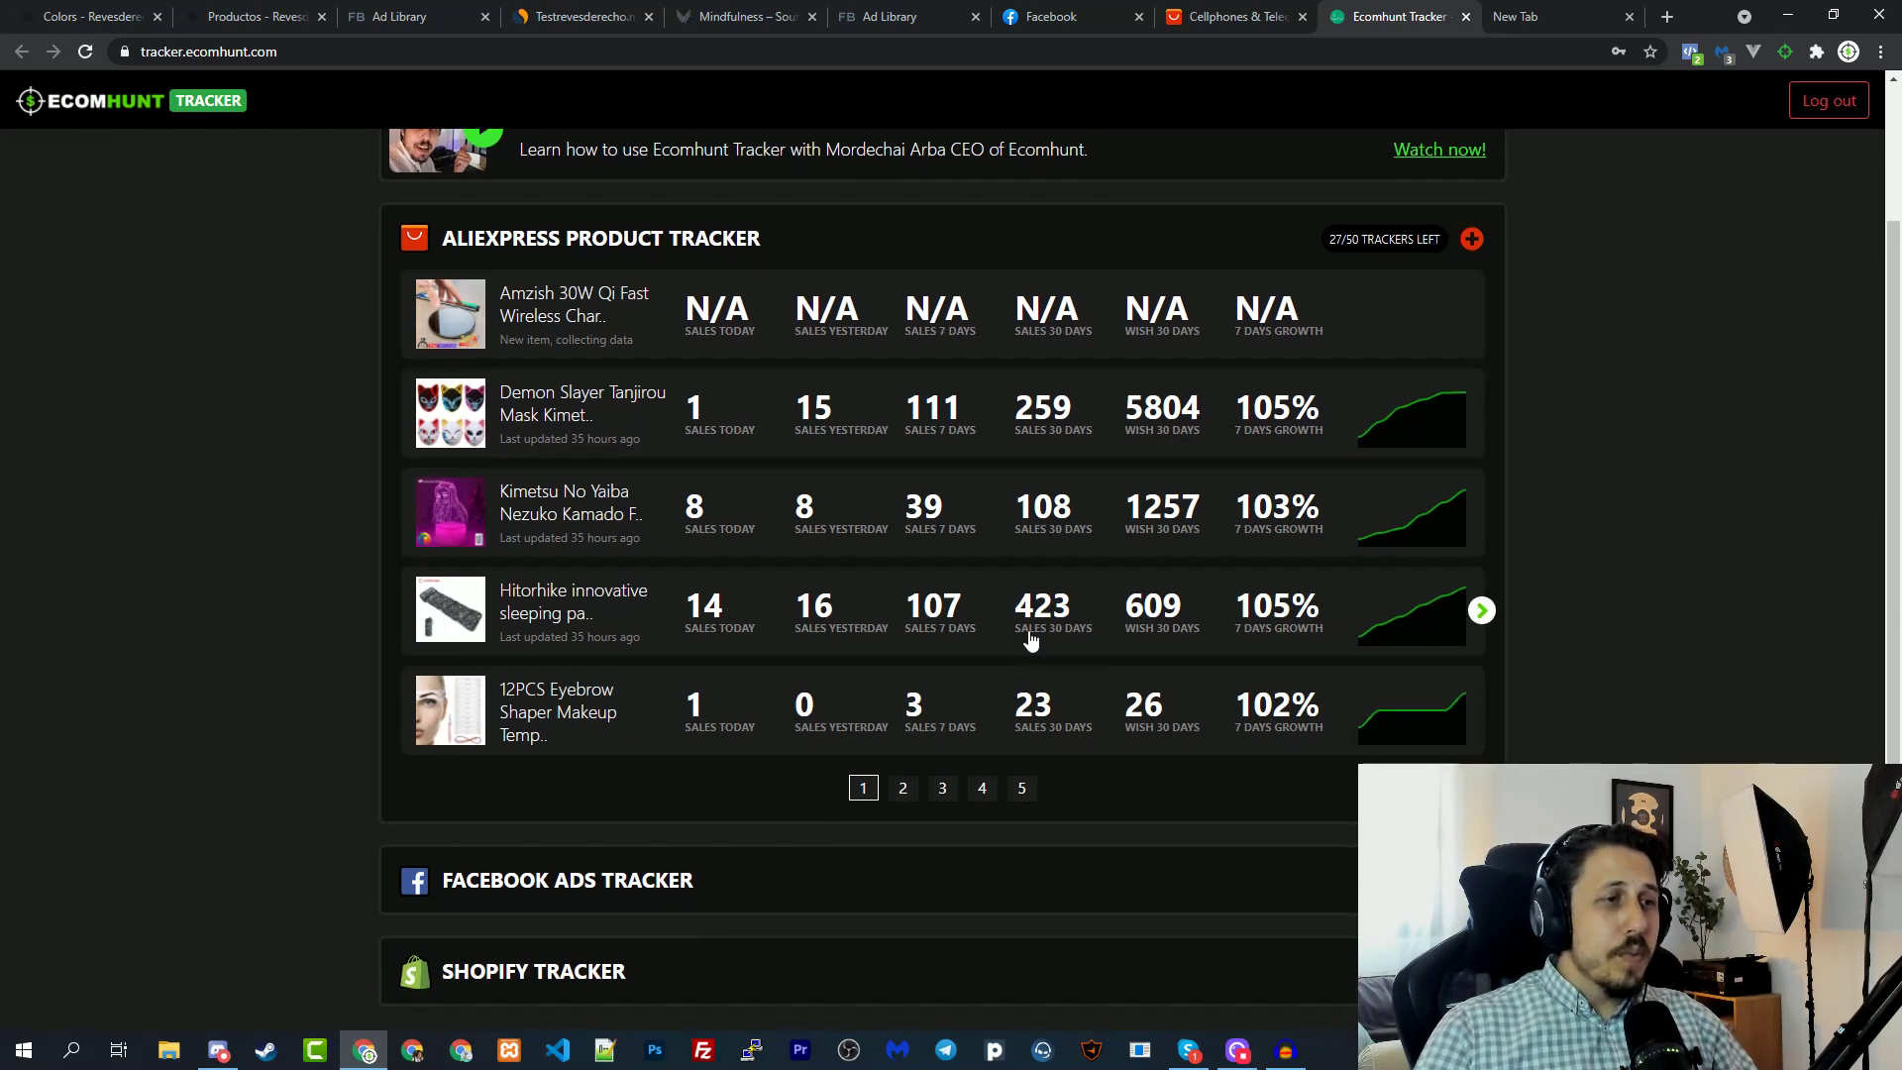
pyautogui.click(981, 612)
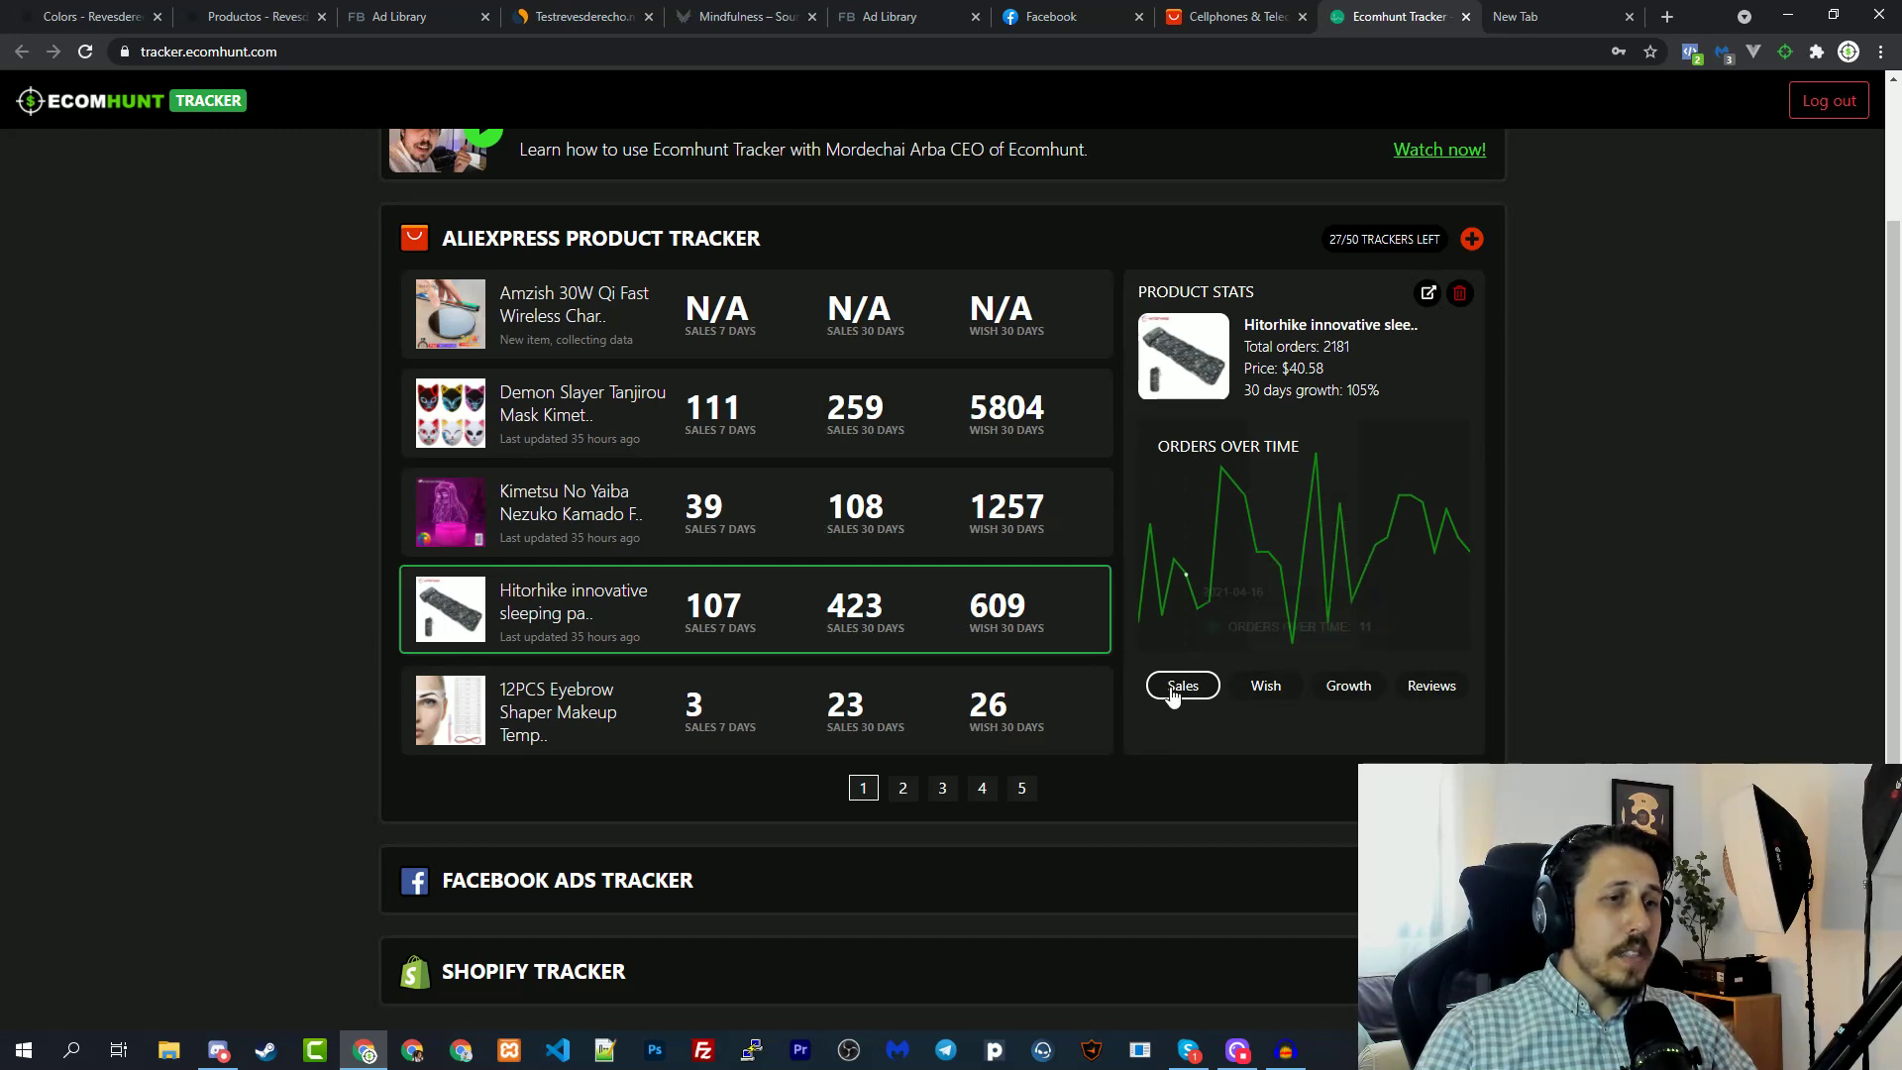
pyautogui.moveTo(1307, 571)
pyautogui.click(1351, 688)
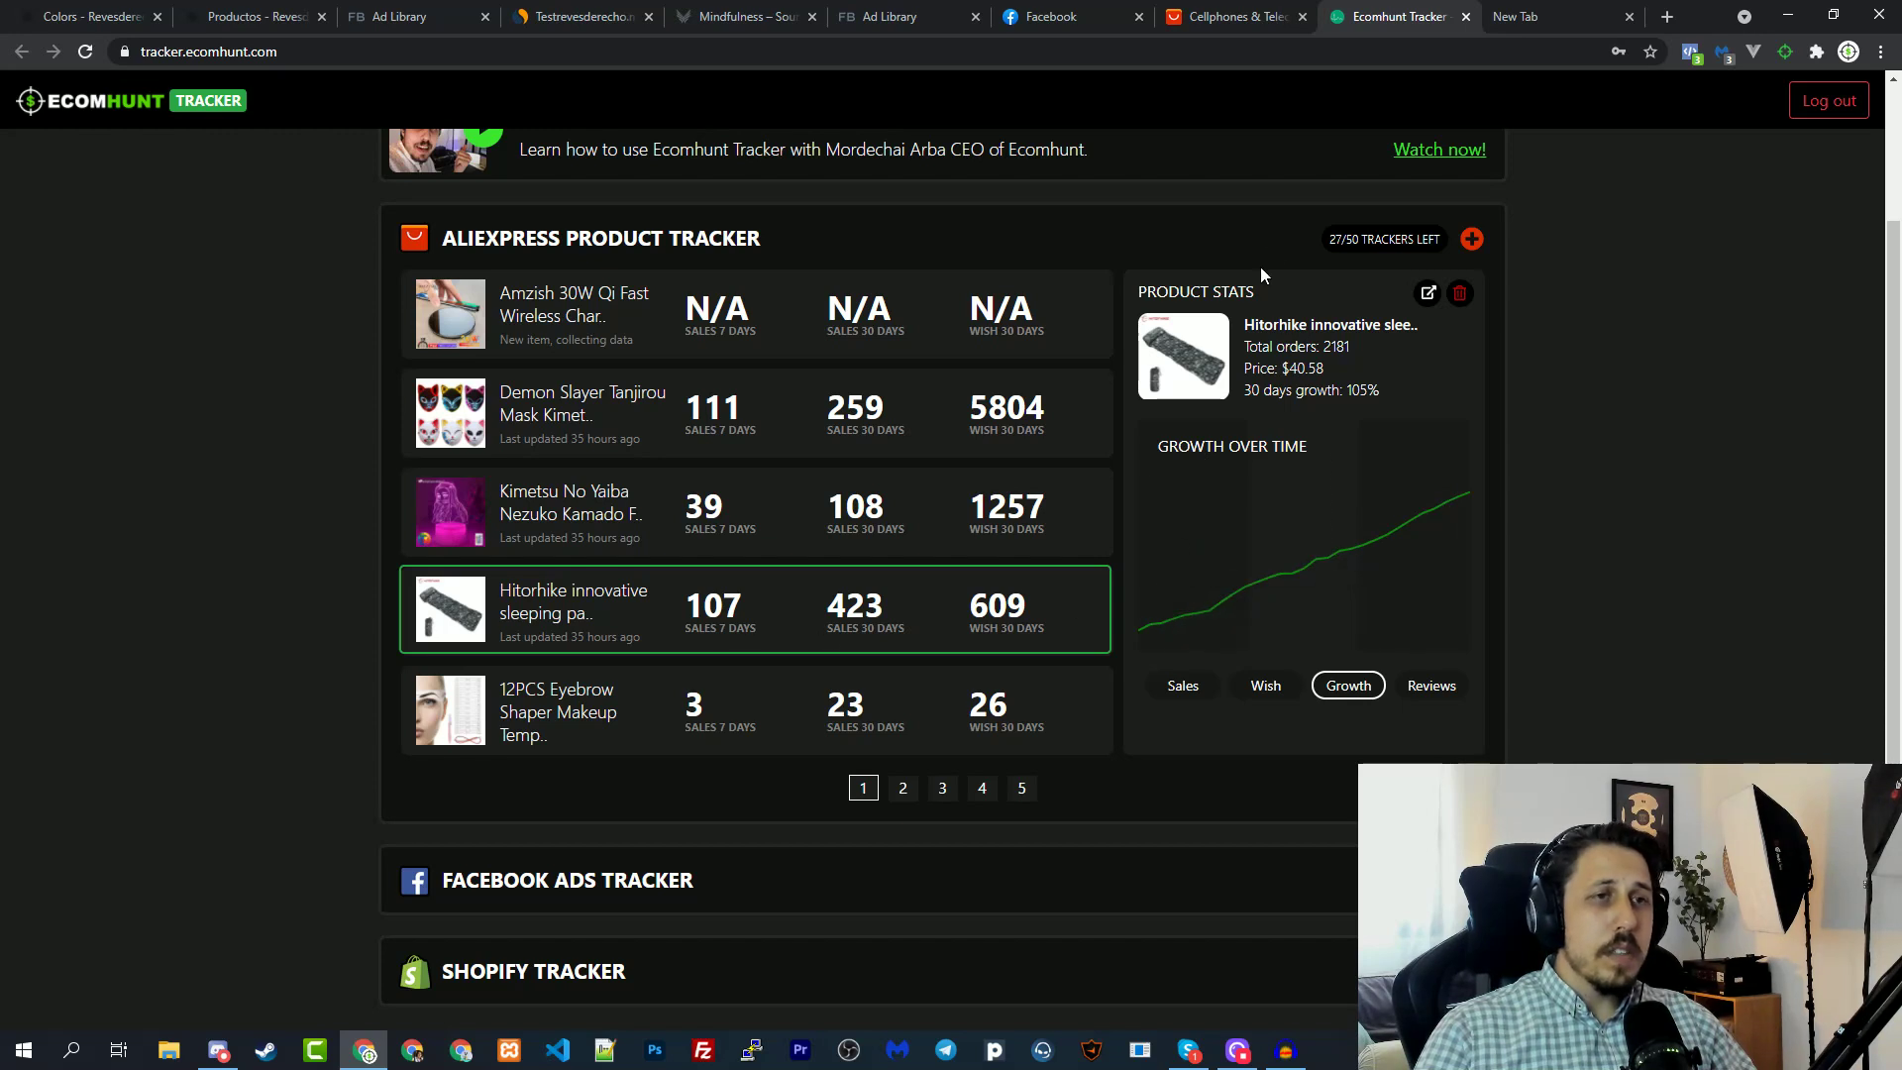
pyautogui.click(997, 600)
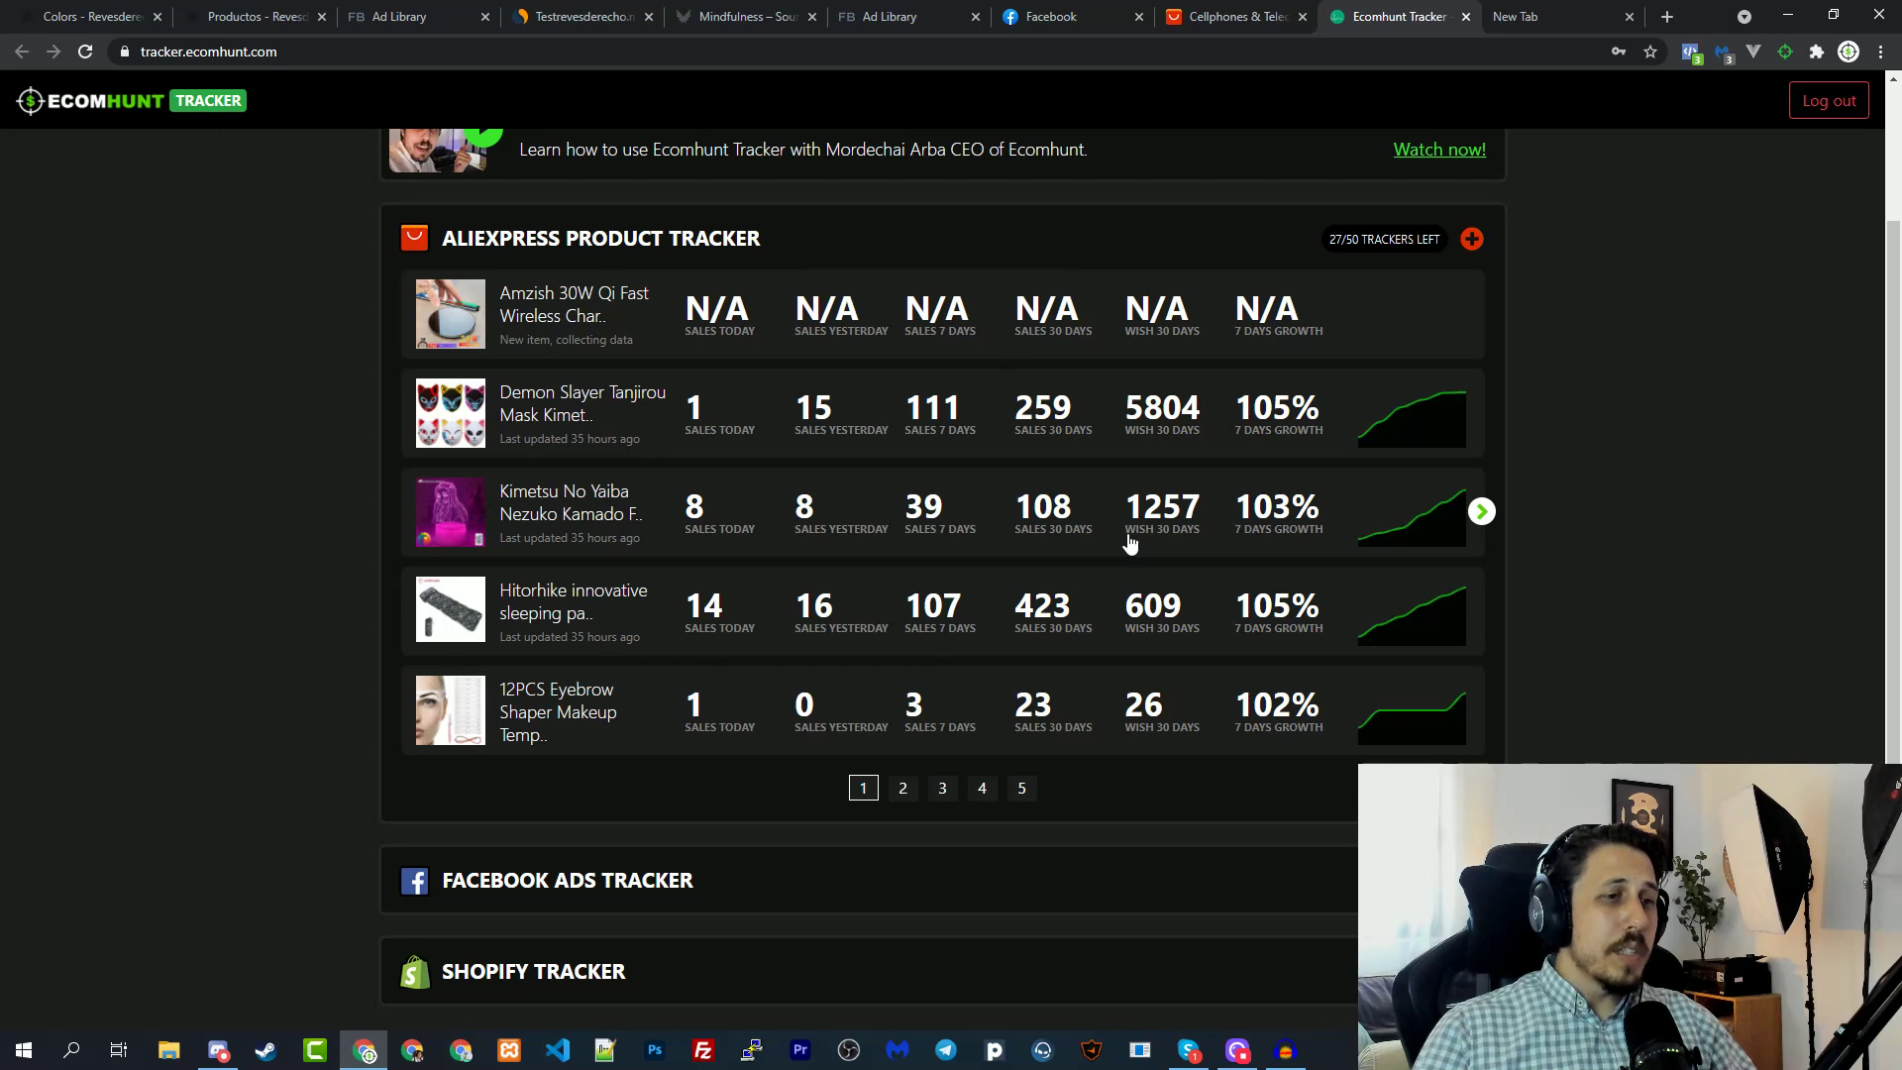
# Go to page 2 of the AliExpress product tracker and review the 2019 Fashion Trend Women item's orders and growth over time.
pyautogui.click(906, 789)
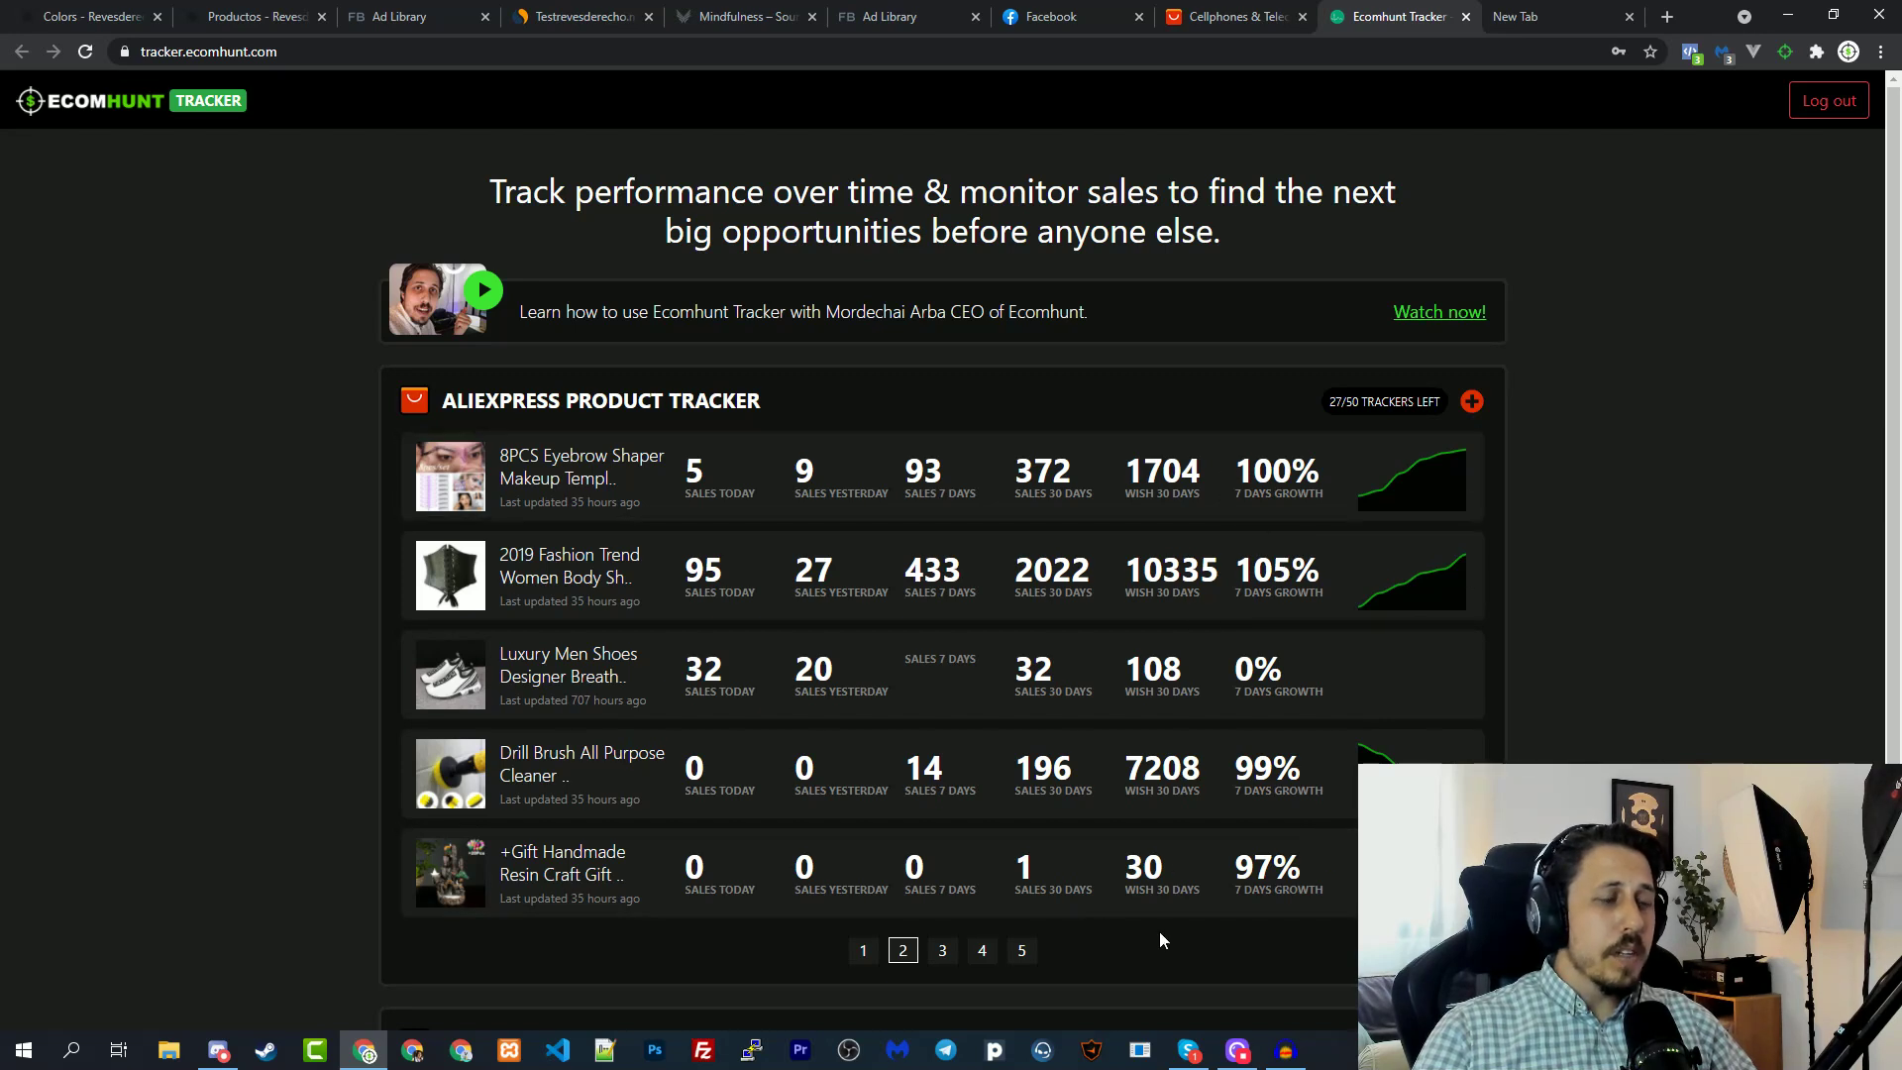
pyautogui.click(928, 582)
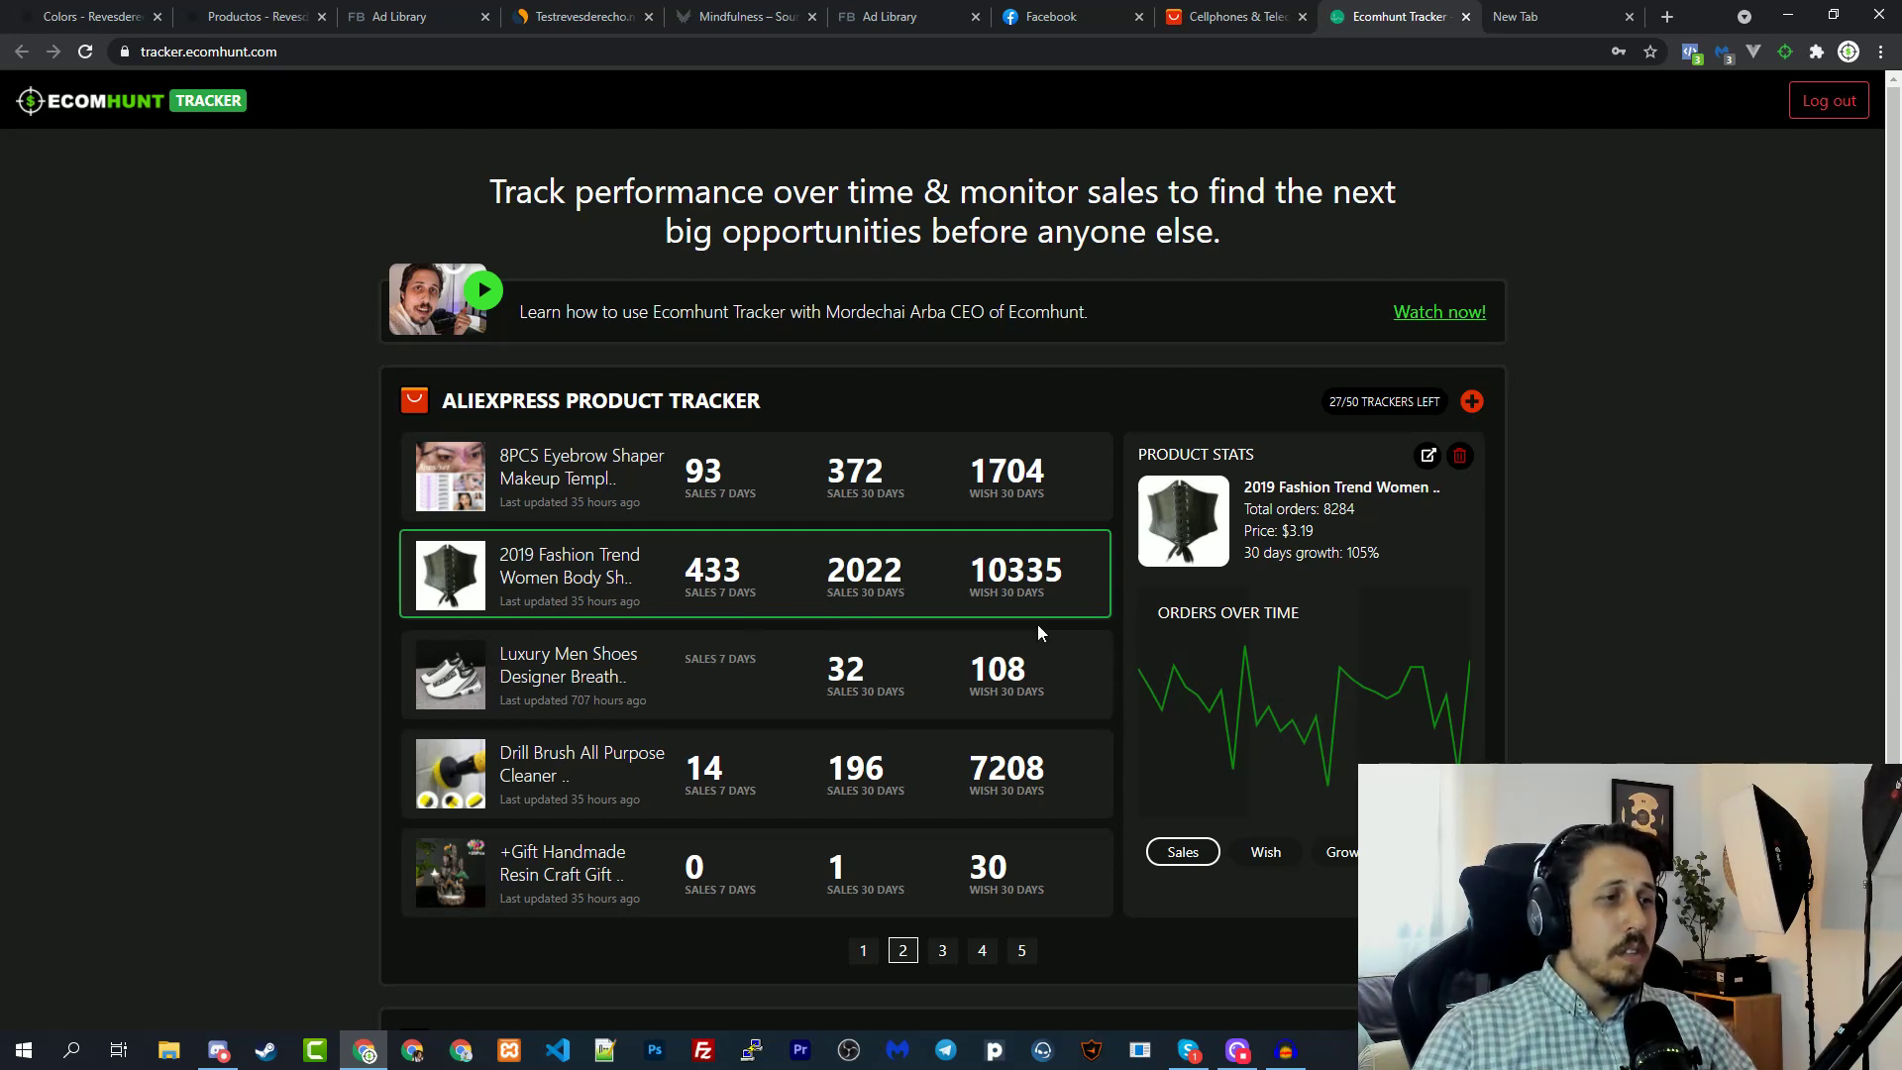
pyautogui.moveTo(1232, 704)
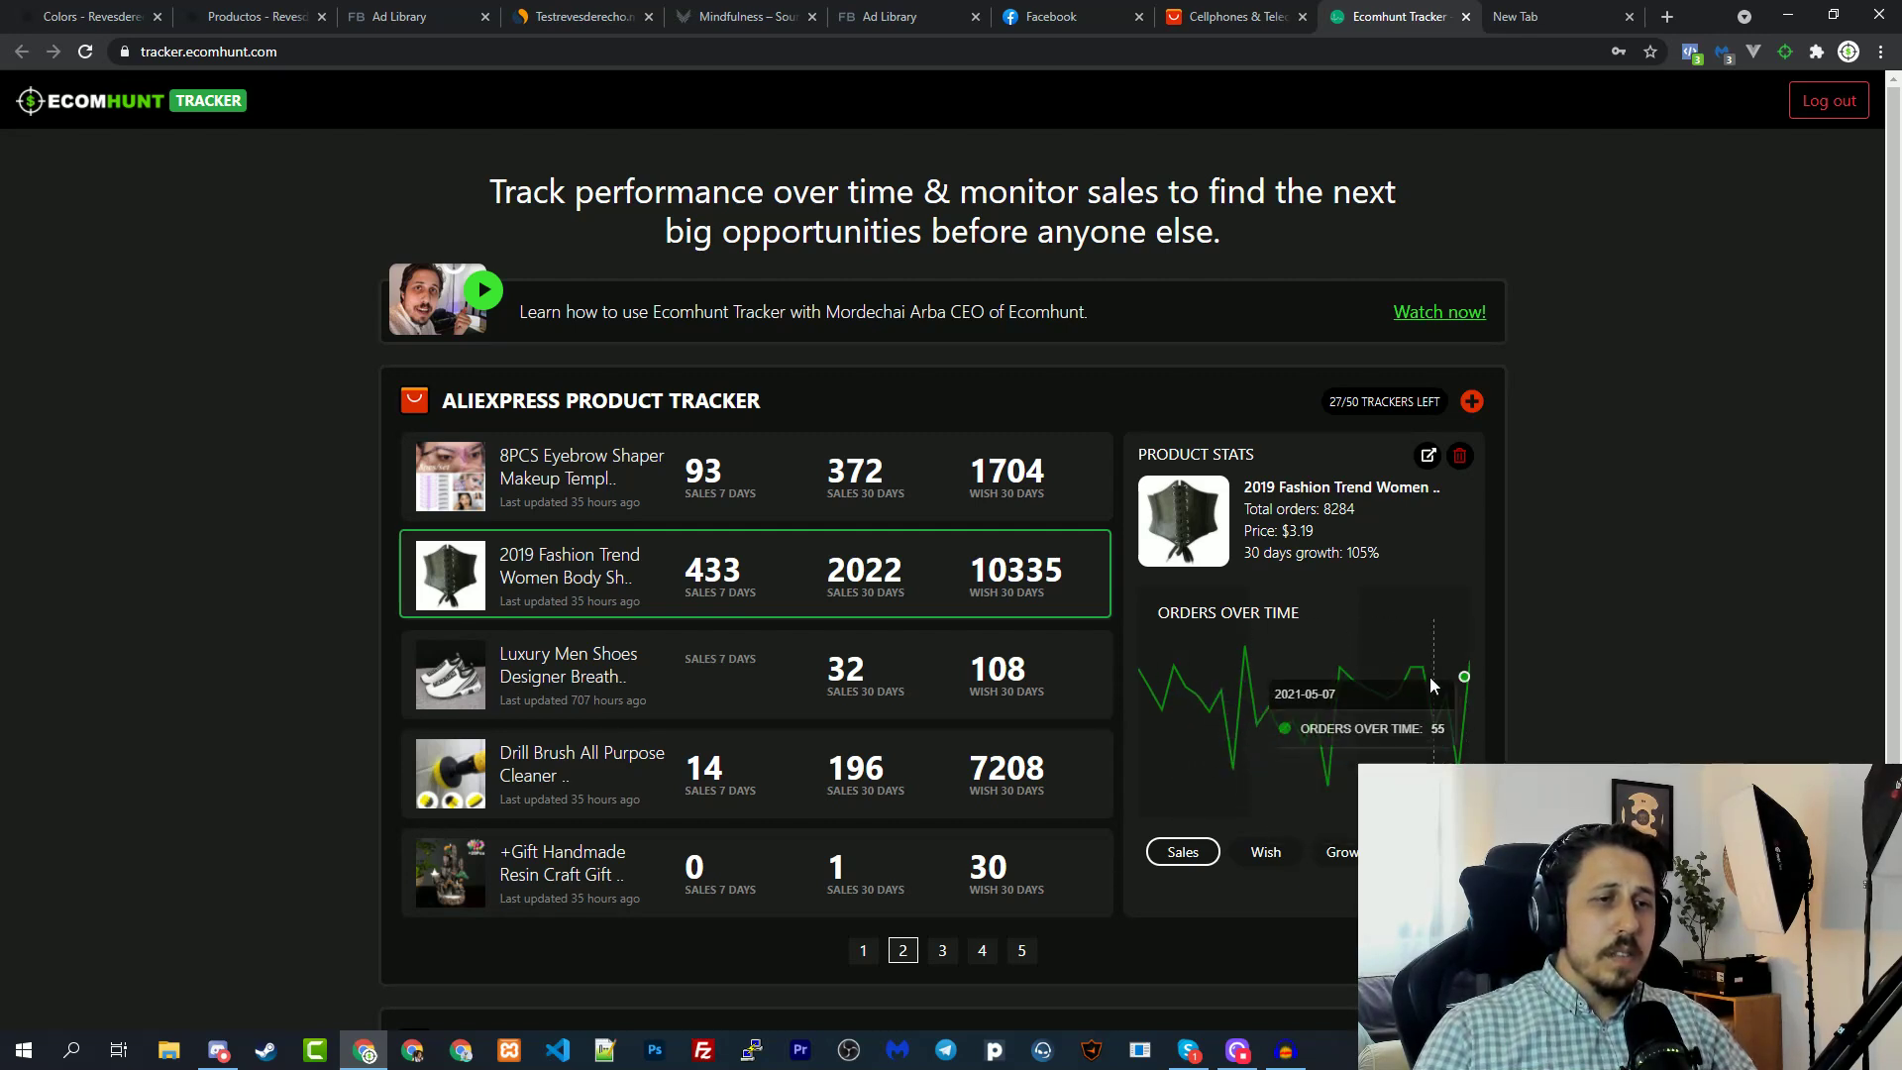
pyautogui.click(1340, 853)
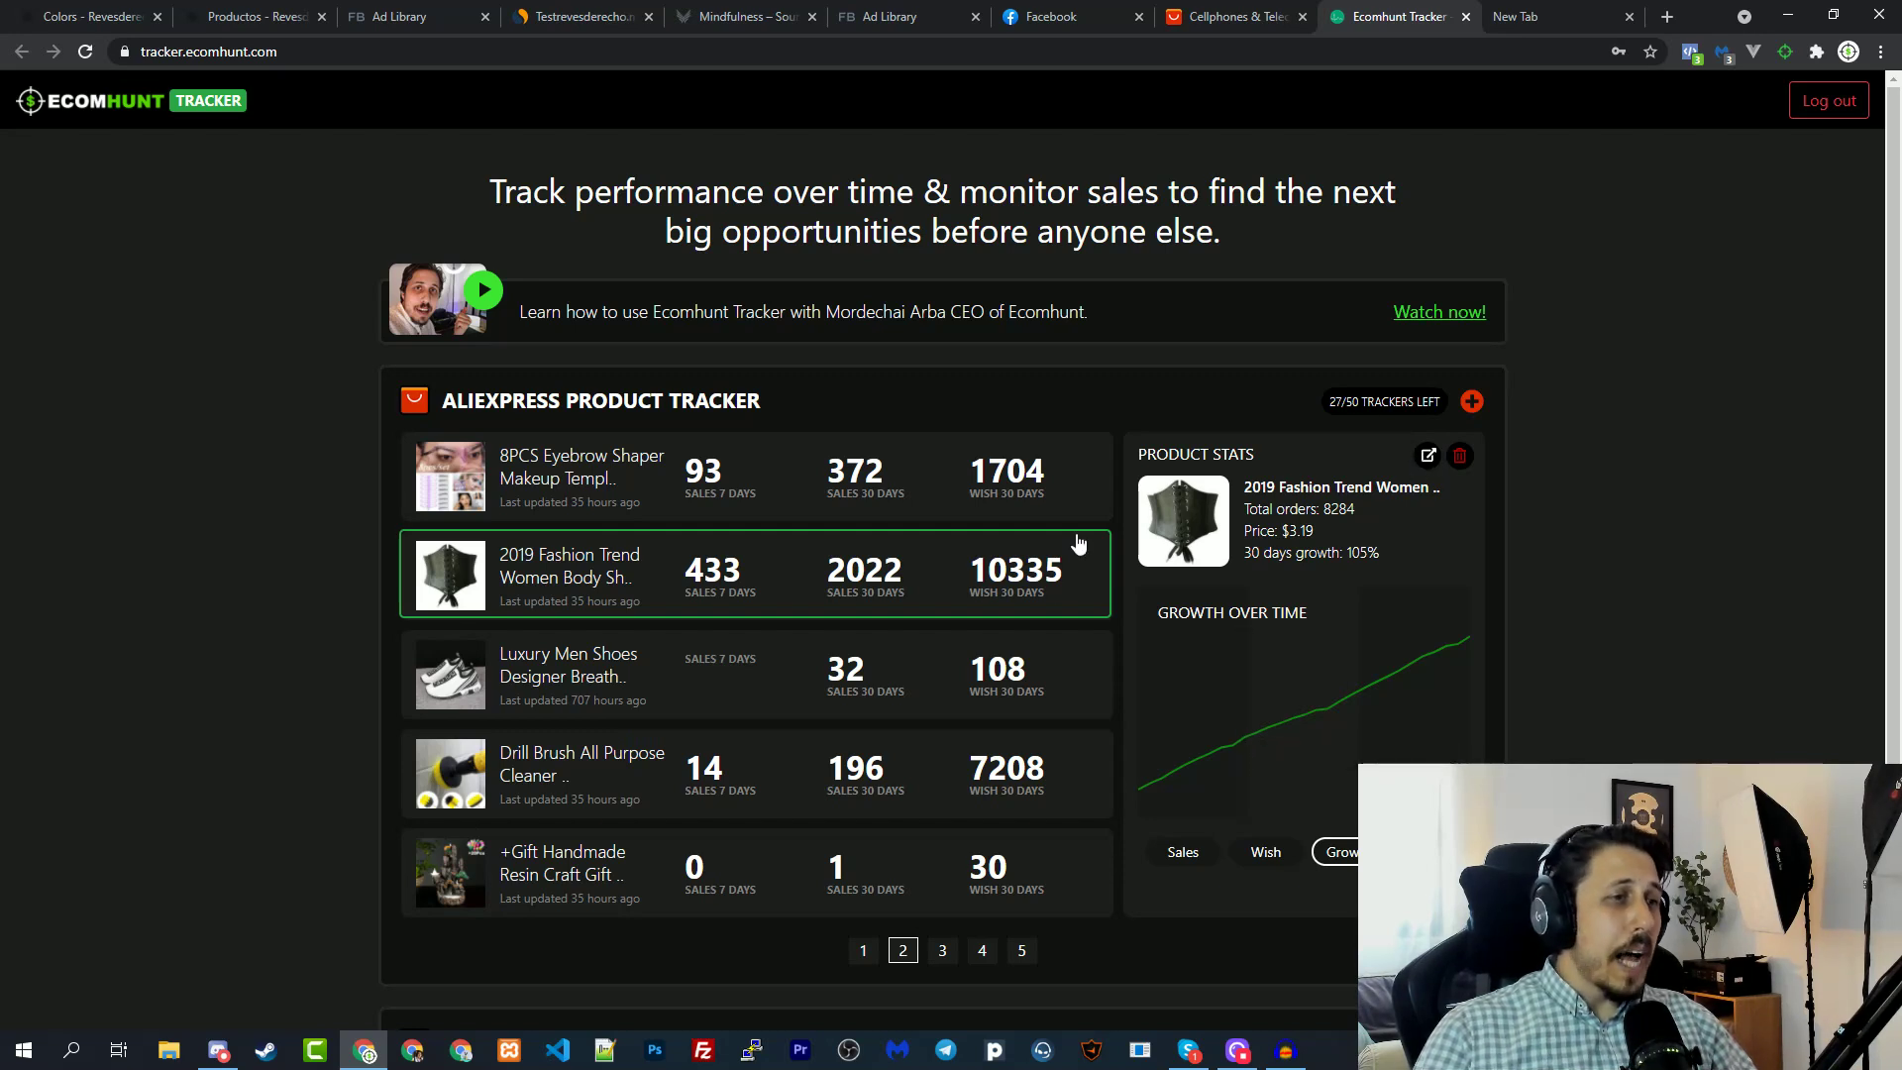
# Return to the AliExpress Cellphones & Telecommunications listing and check the number of trackers left in the Ecomhunt extension.
pyautogui.click(1234, 16)
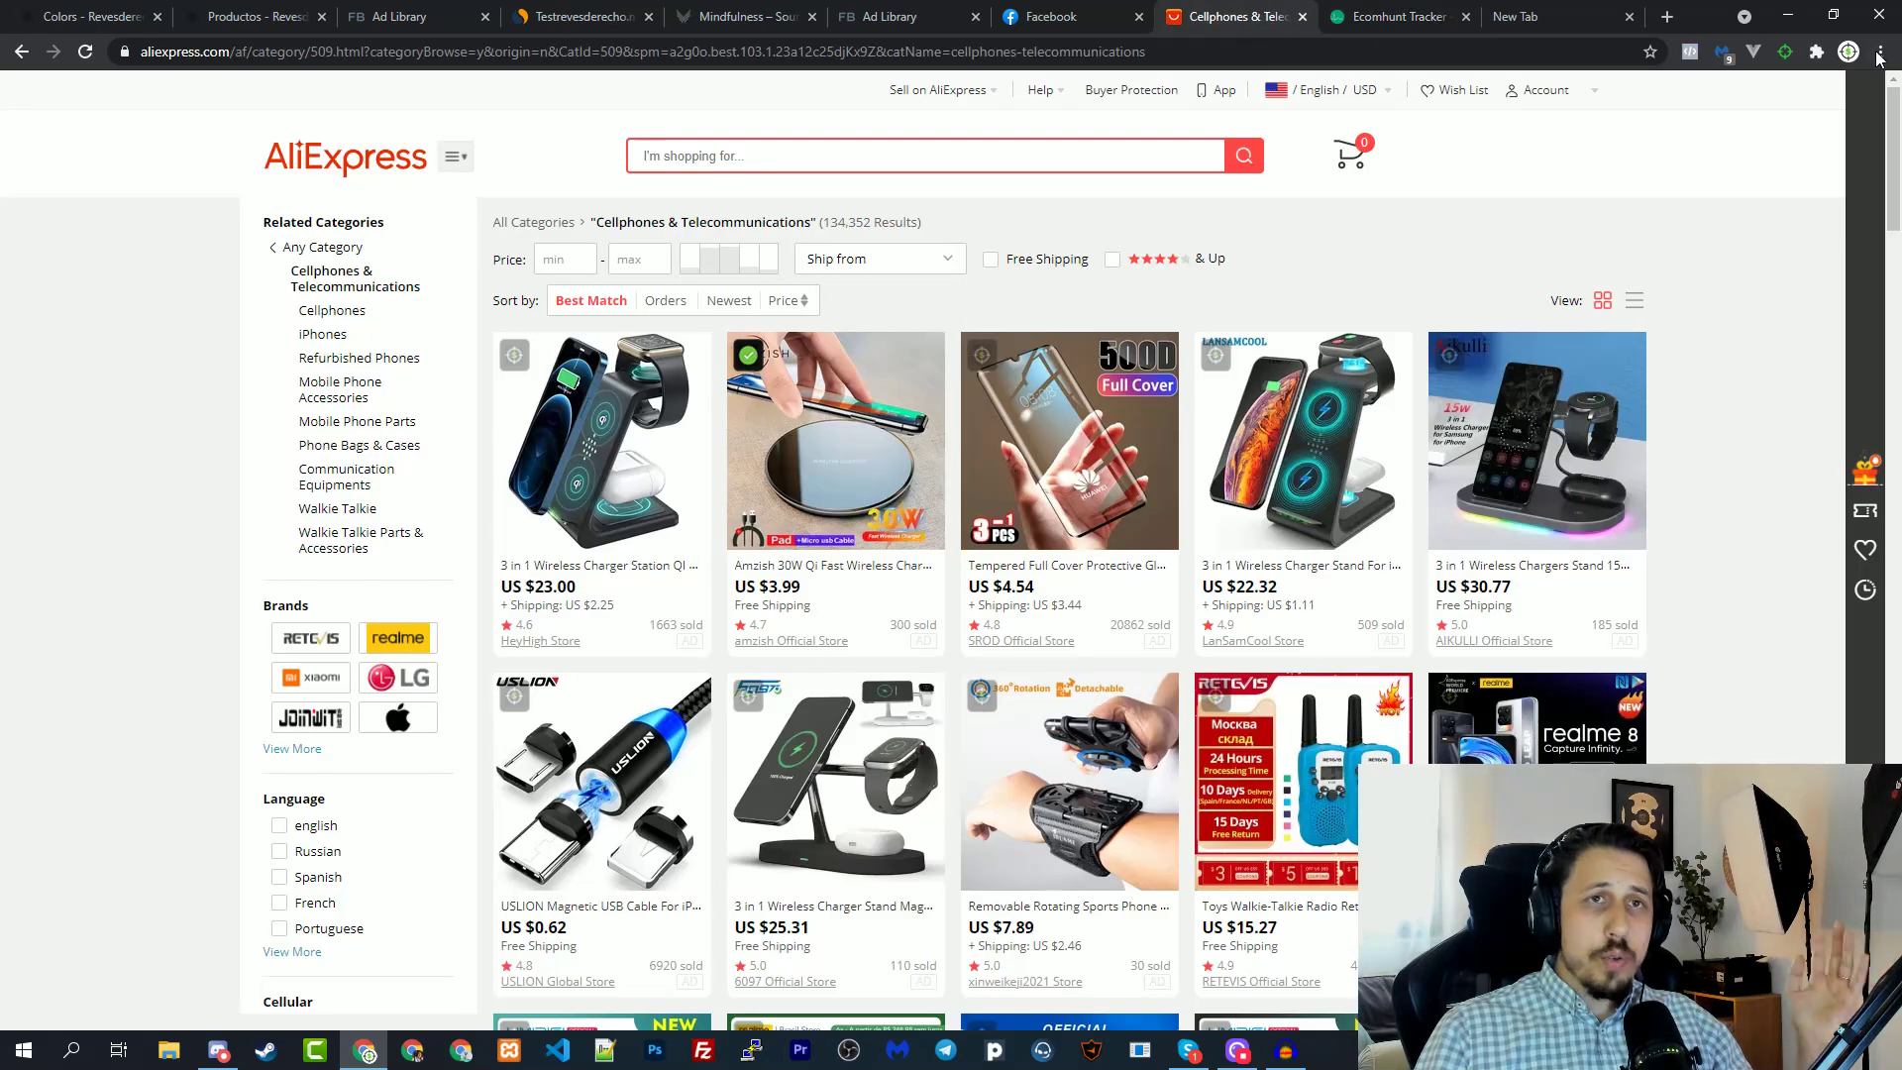
pyautogui.click(1783, 53)
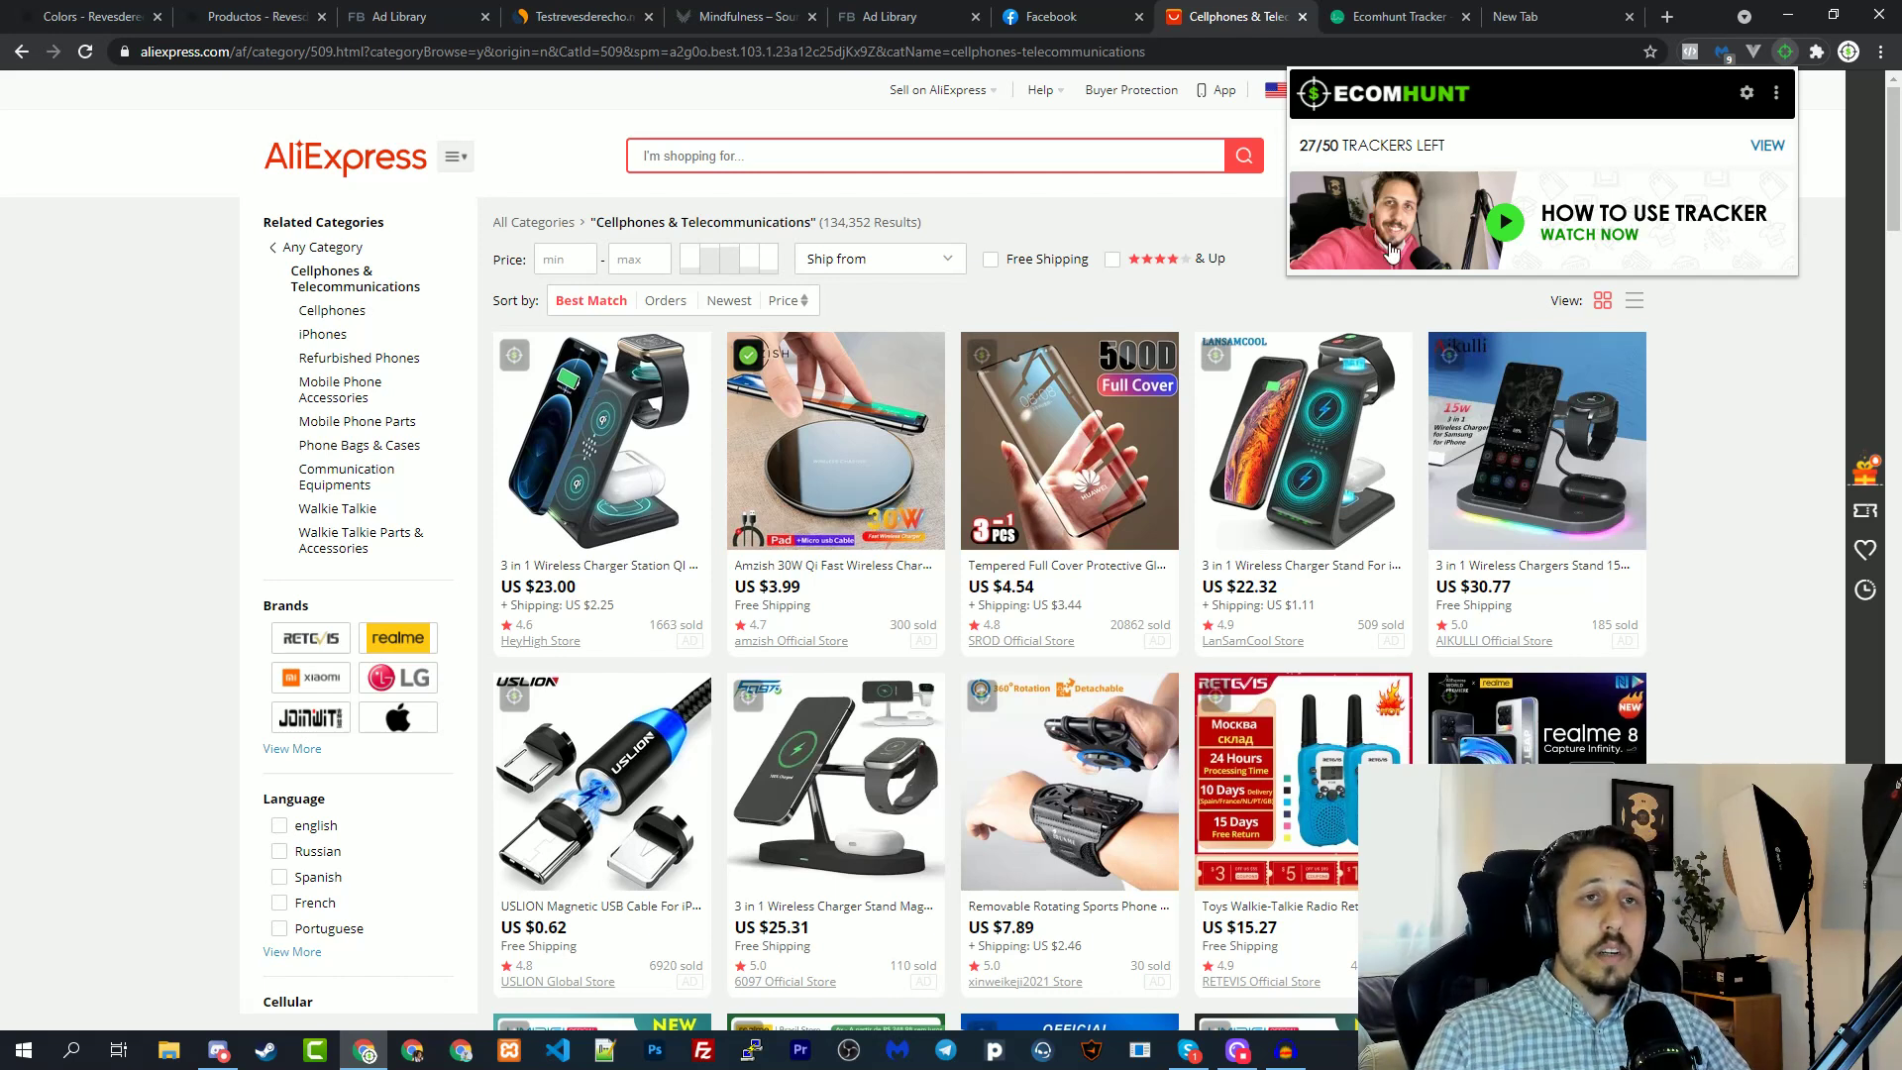
pyautogui.click(1207, 224)
pyautogui.click(1786, 53)
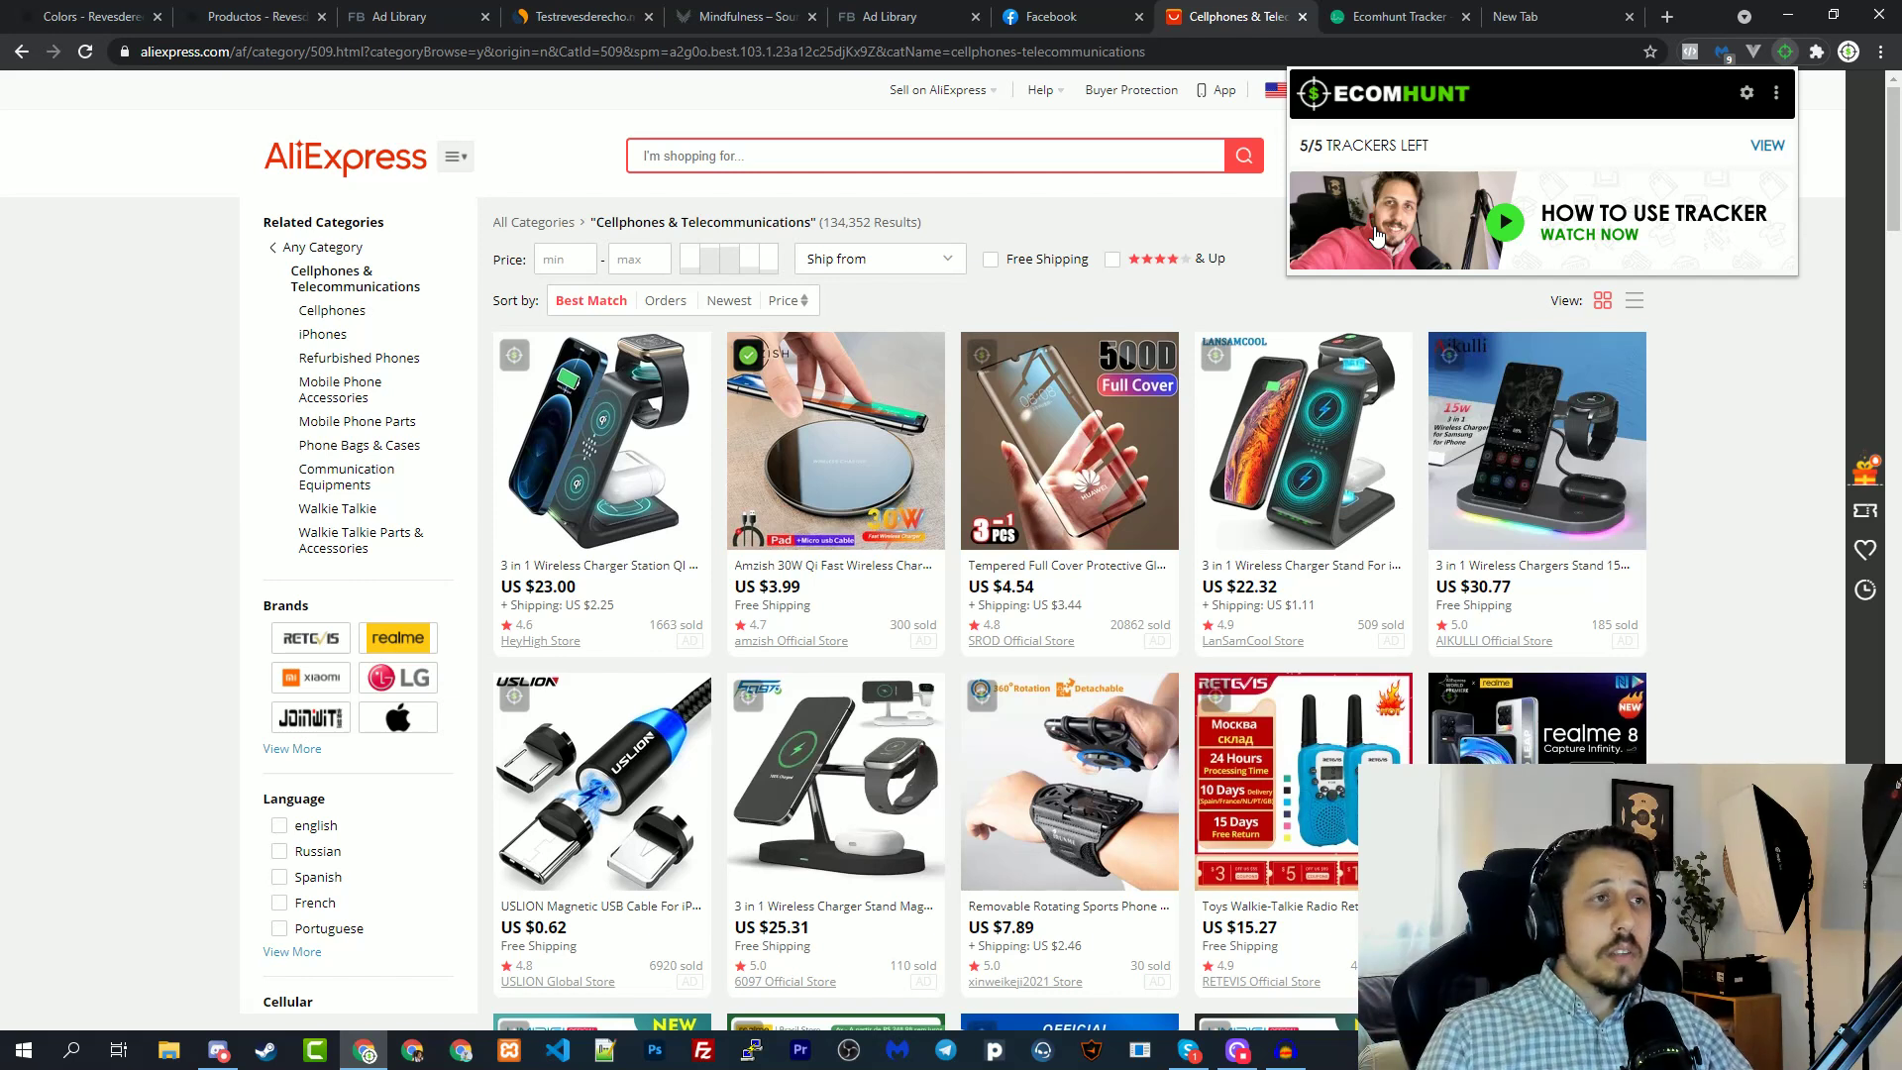
pyautogui.click(1785, 52)
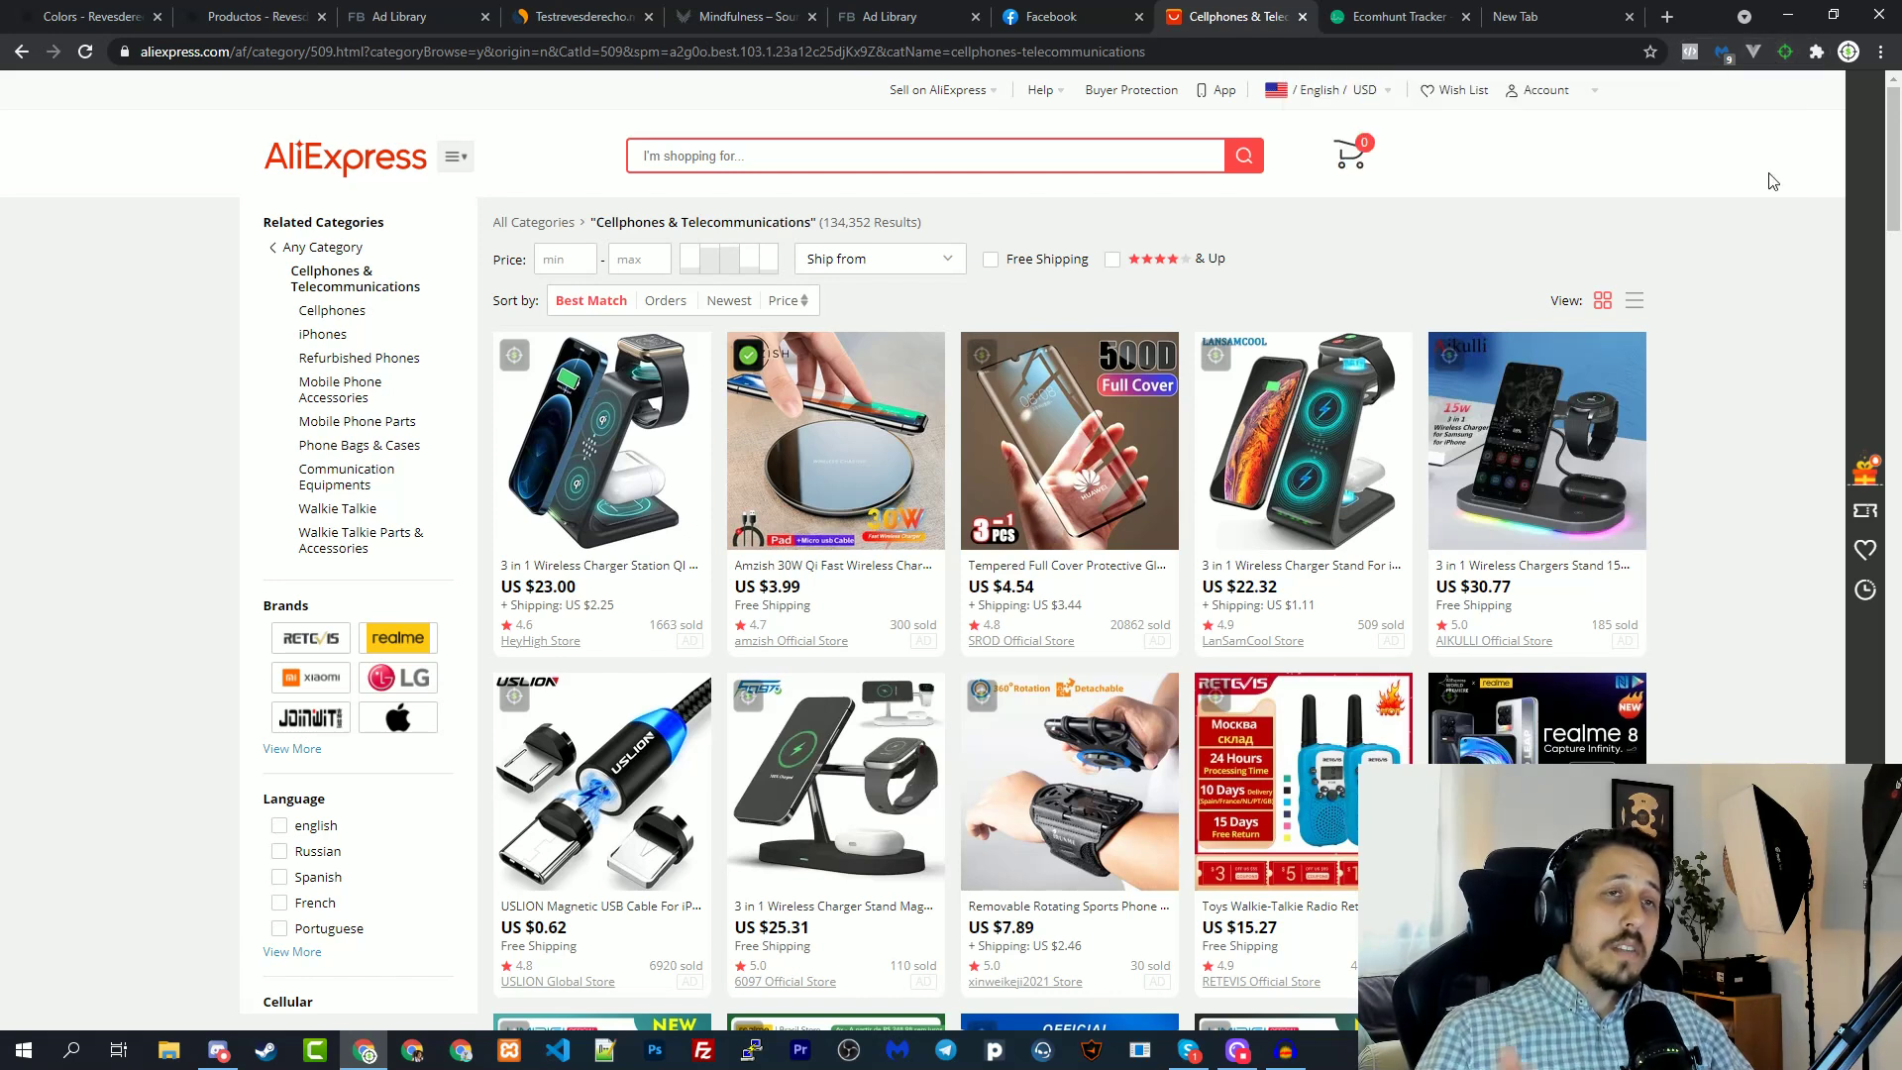